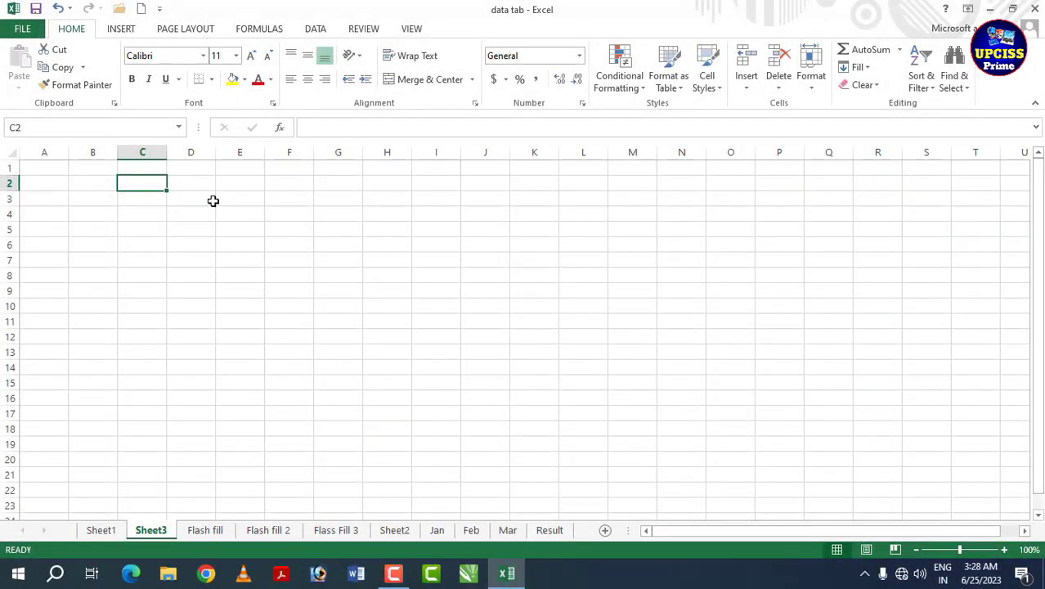
Step: Look through the Review, Data, Formulas, Page Layout and Insert ribbons, ending on the View tab
click(365, 34)
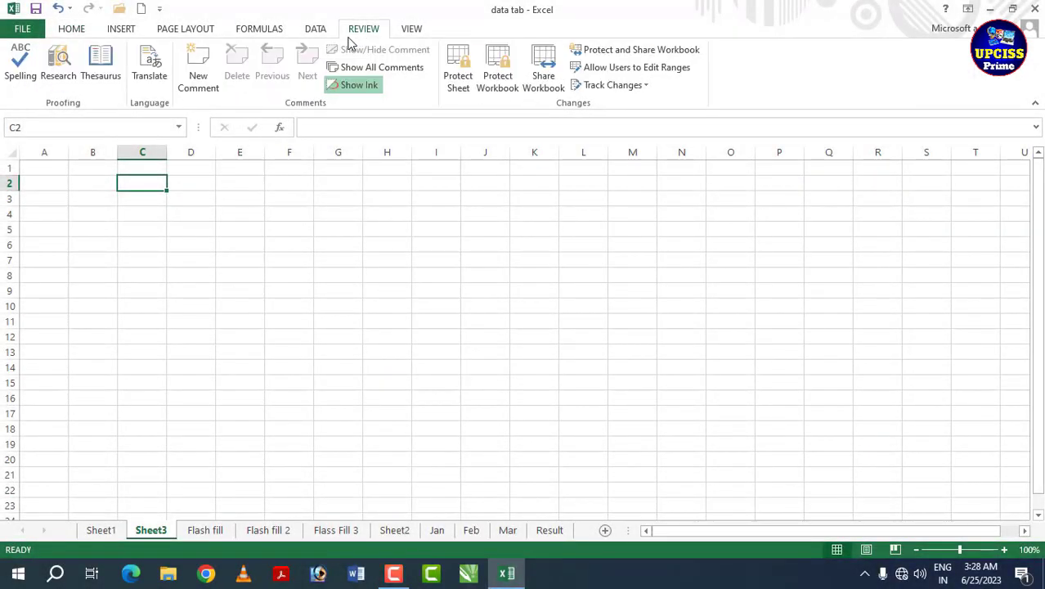
click(300, 31)
click(256, 33)
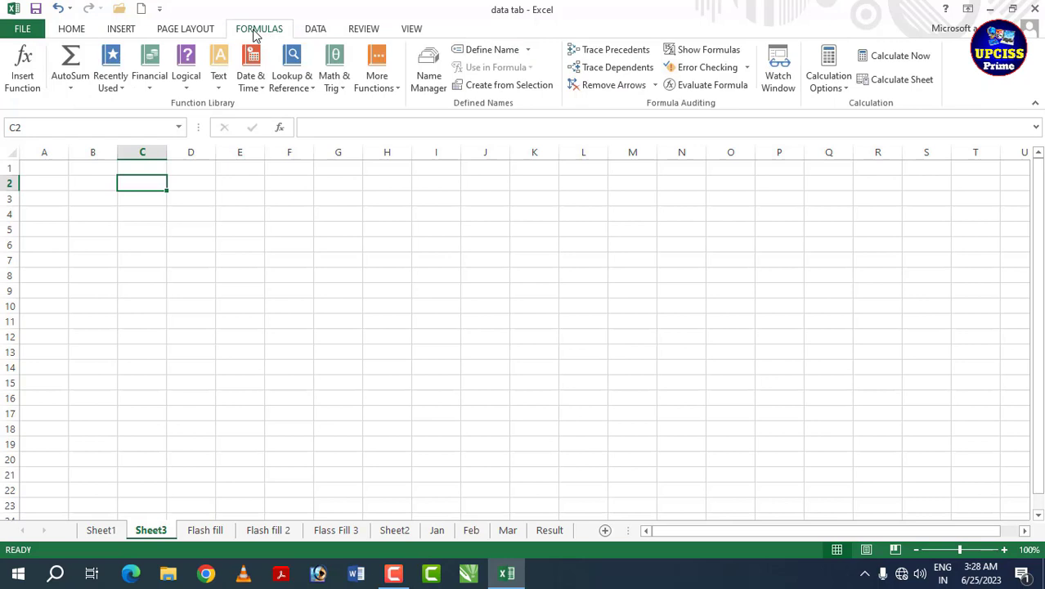
click(189, 31)
click(123, 37)
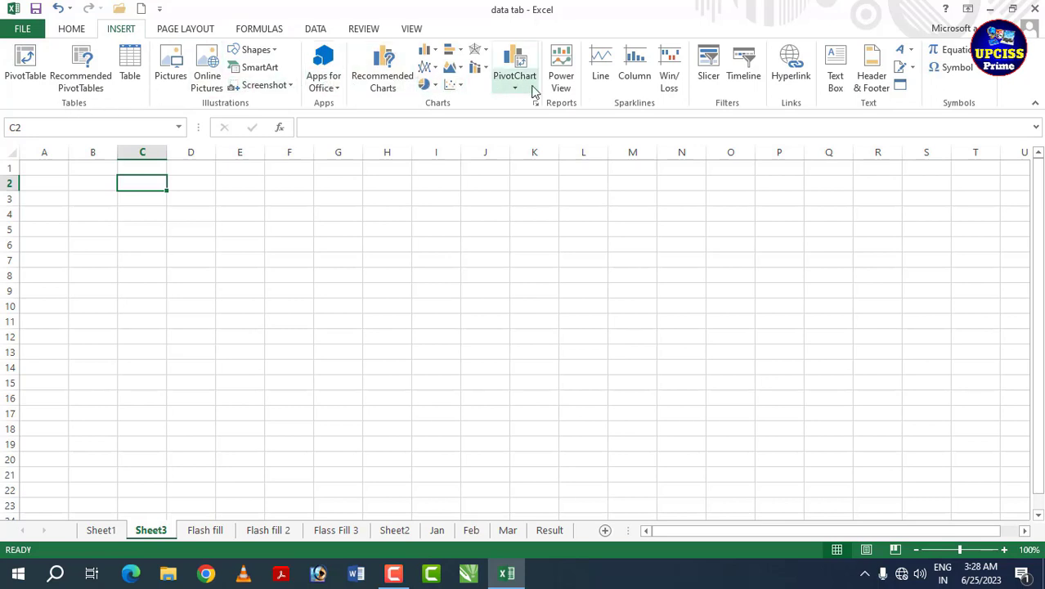
click(413, 28)
click(219, 183)
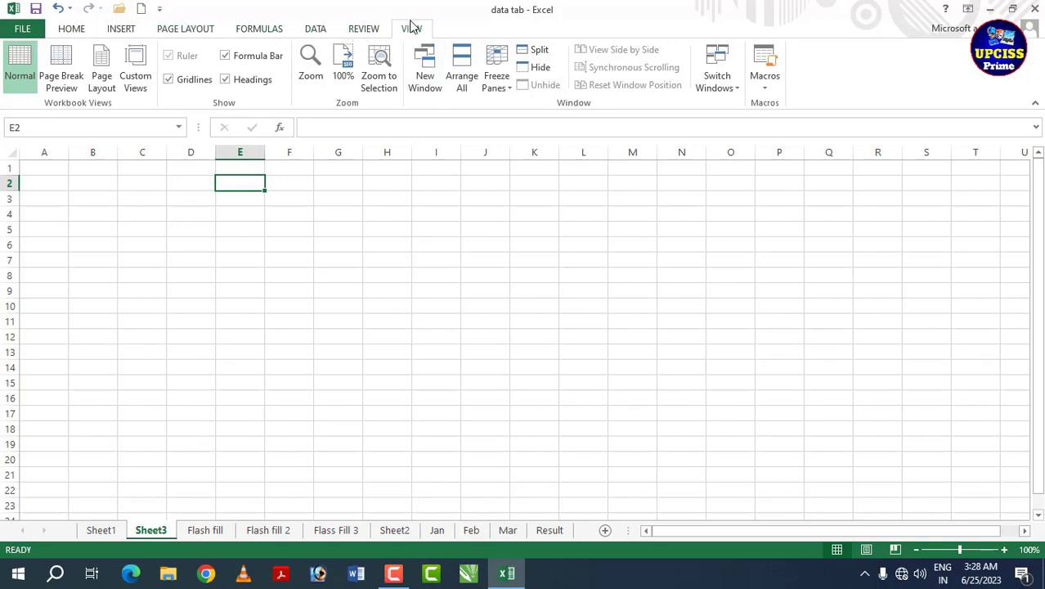
Step: Select cells I3, D3, G7, F6 and C6 on Sheet3, then go to Sheet1's student table
click(417, 199)
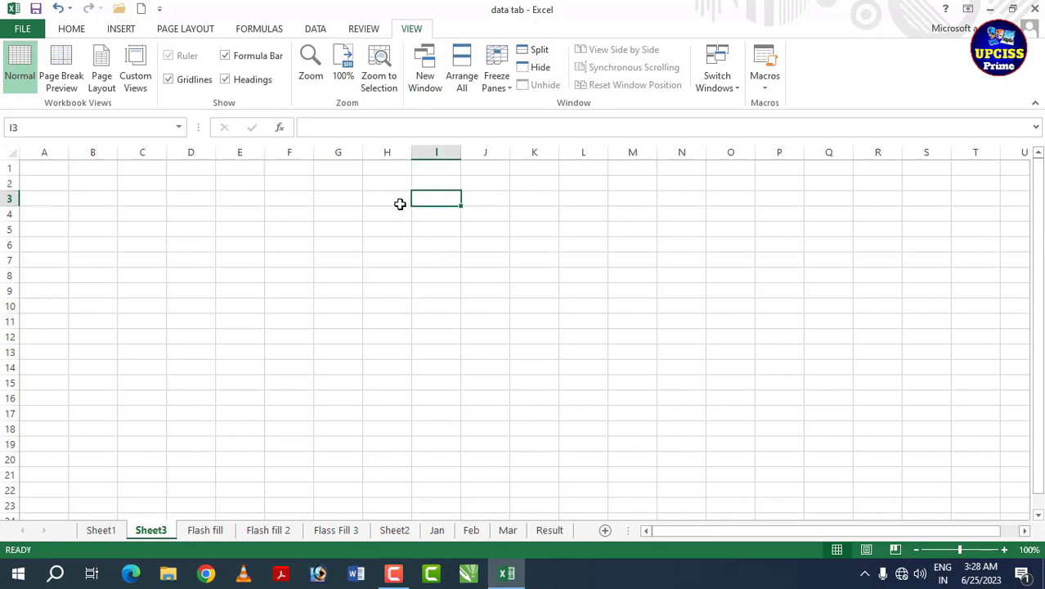
click(202, 192)
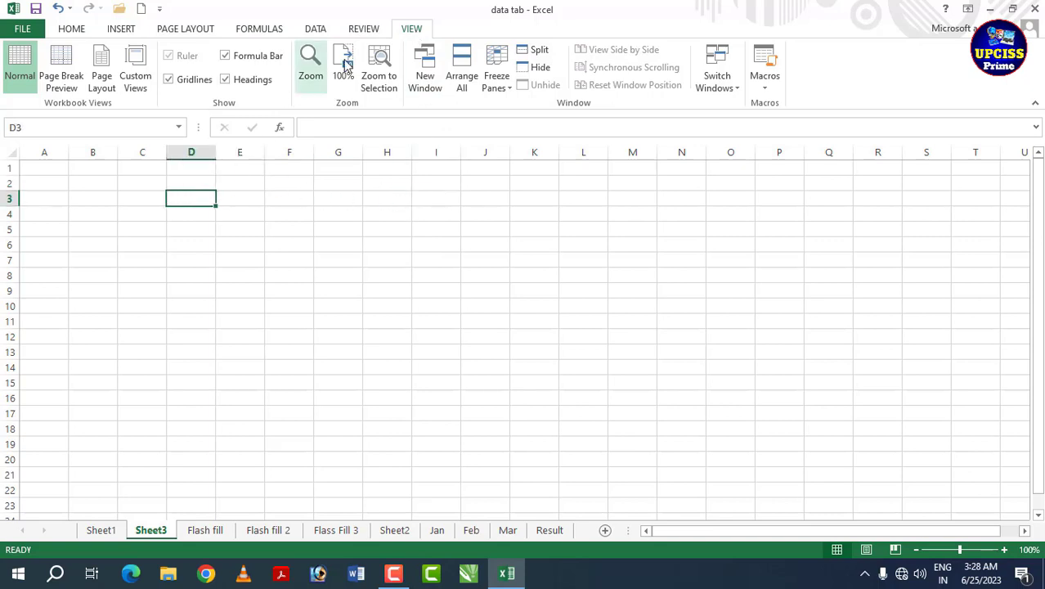
click(333, 260)
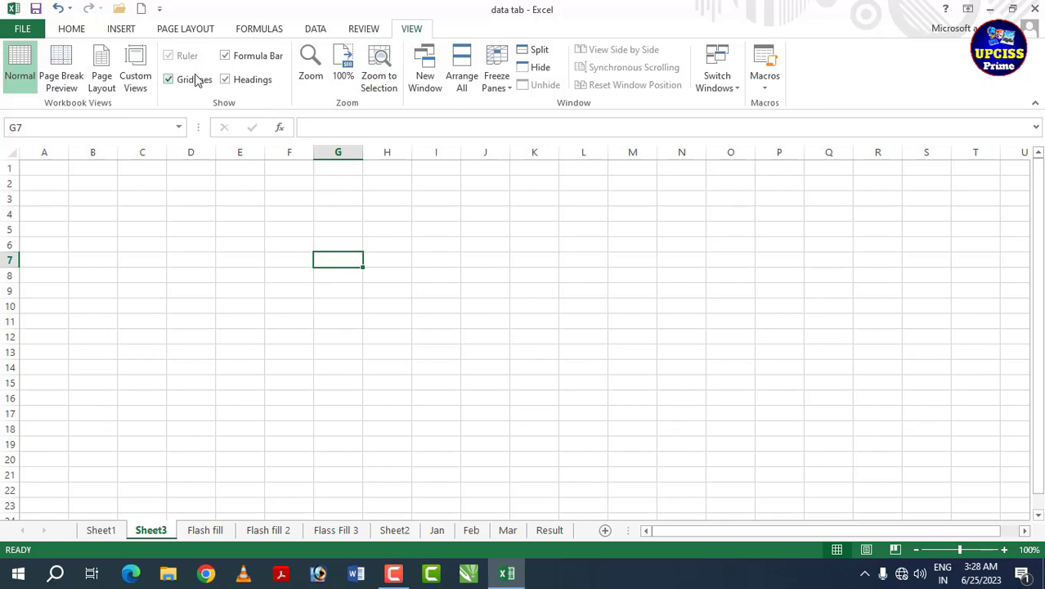
click(276, 242)
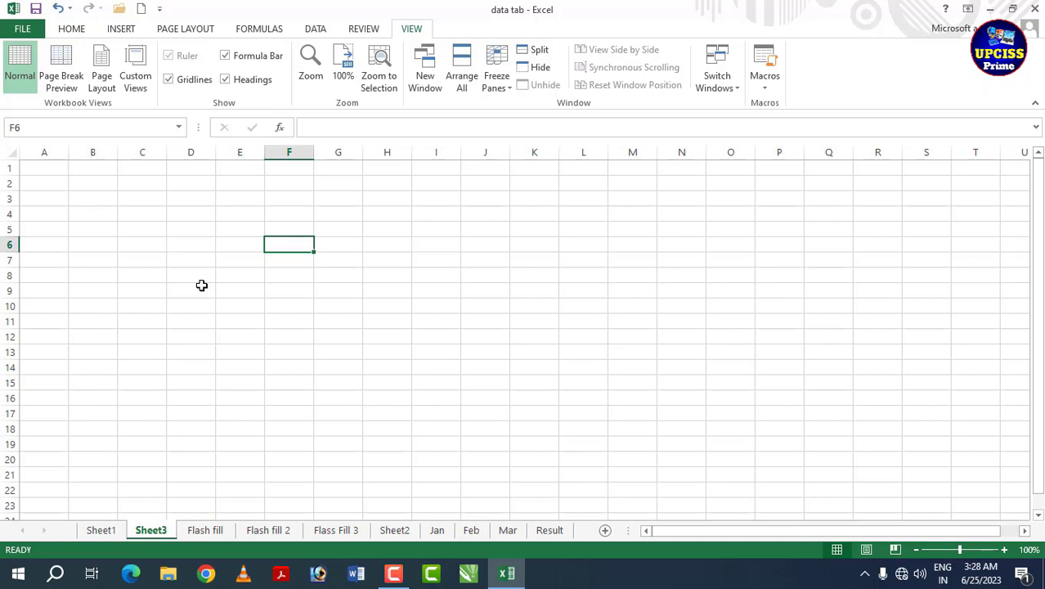
click(145, 246)
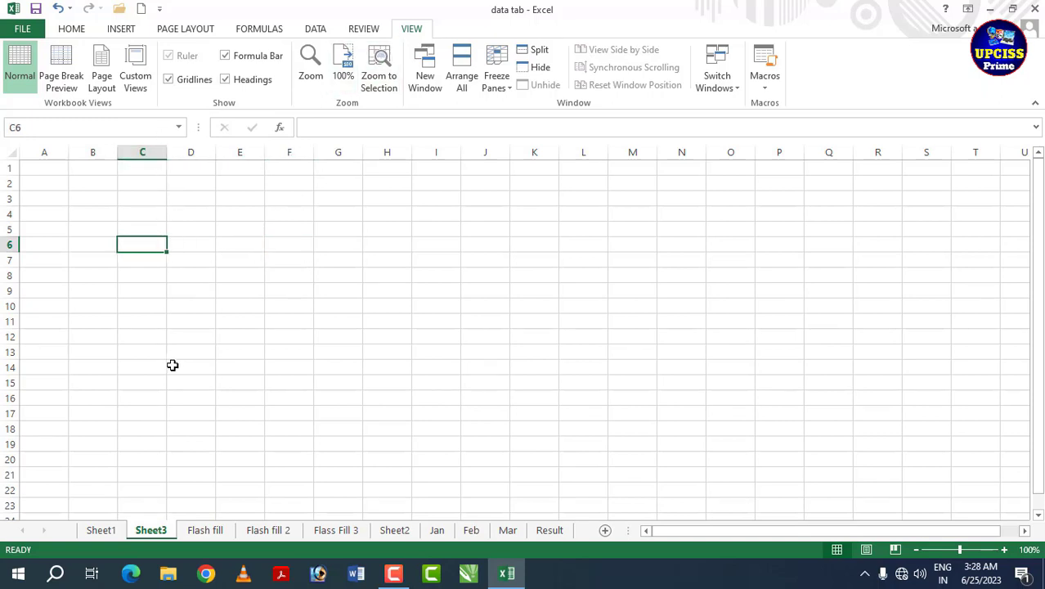
click(103, 530)
click(607, 282)
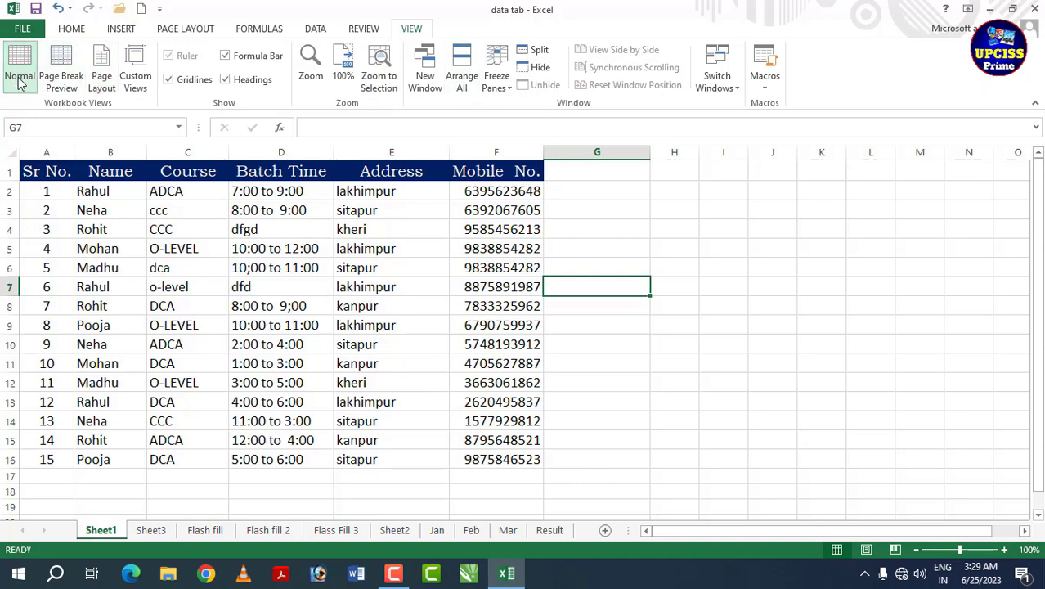
Step: Select range B3:D9 and then cell C7 on Sheet1, and bring up the Page Layout ribbon
click(129, 288)
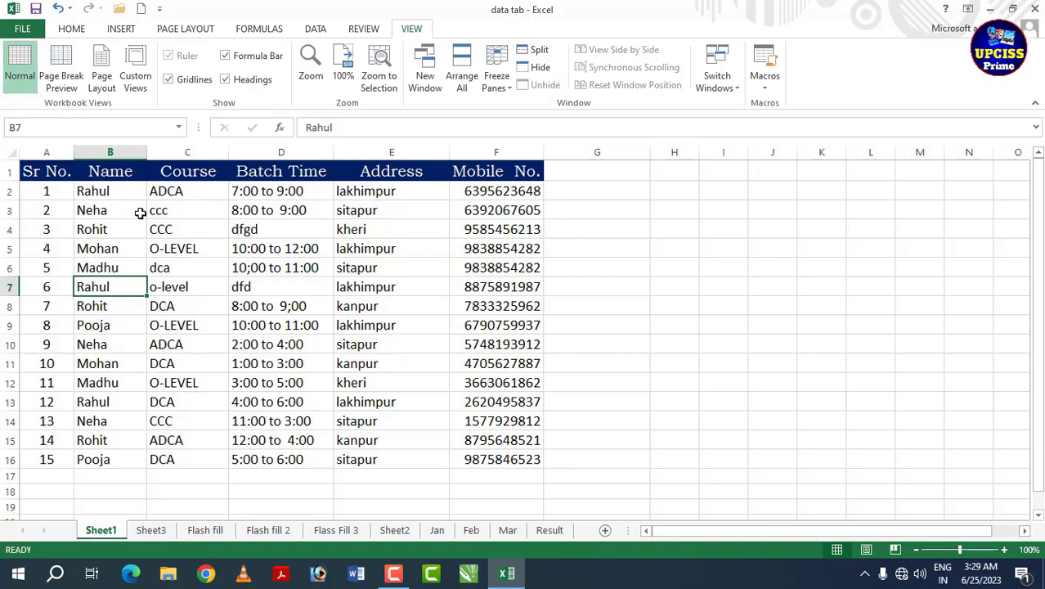
drag(139, 212, 280, 325)
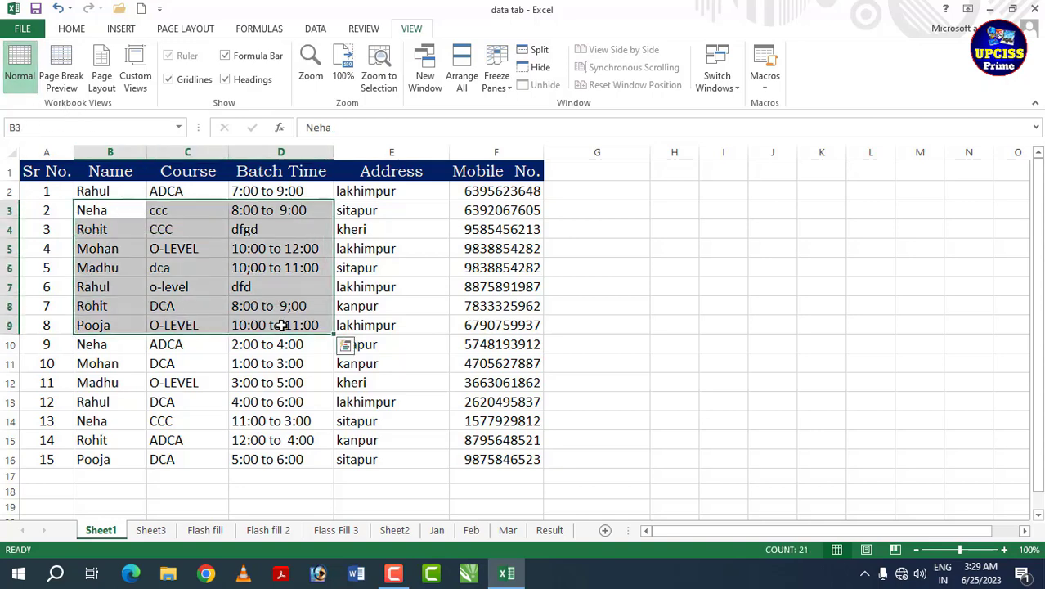
click(390, 319)
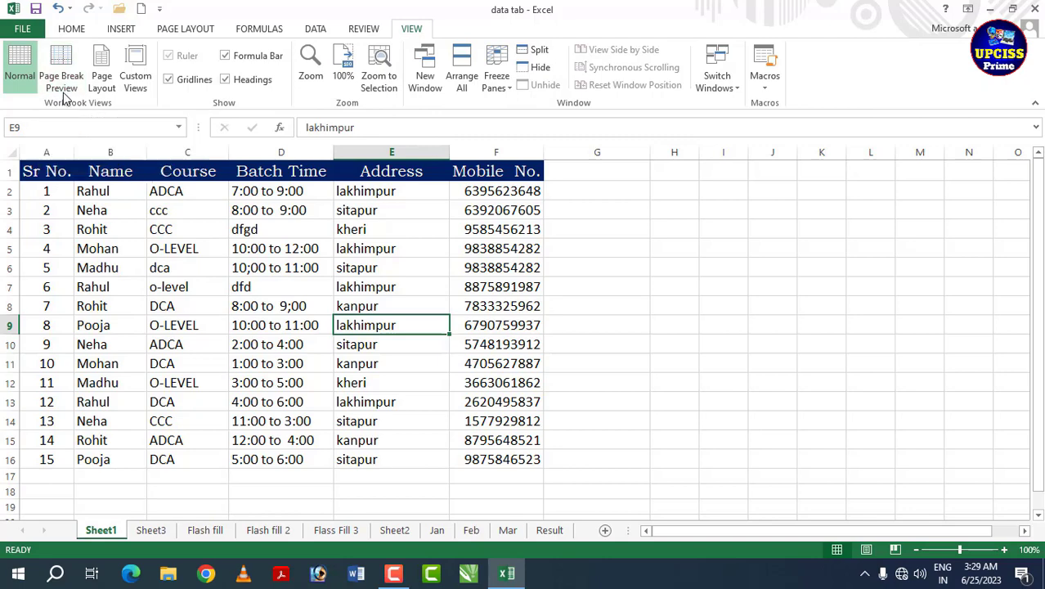
click(190, 283)
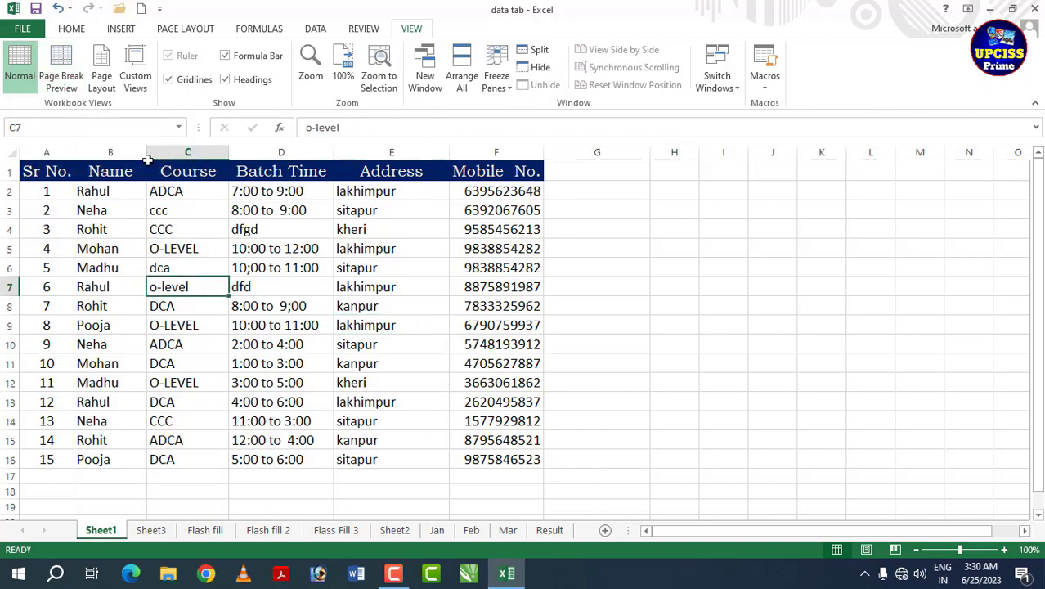
click(189, 30)
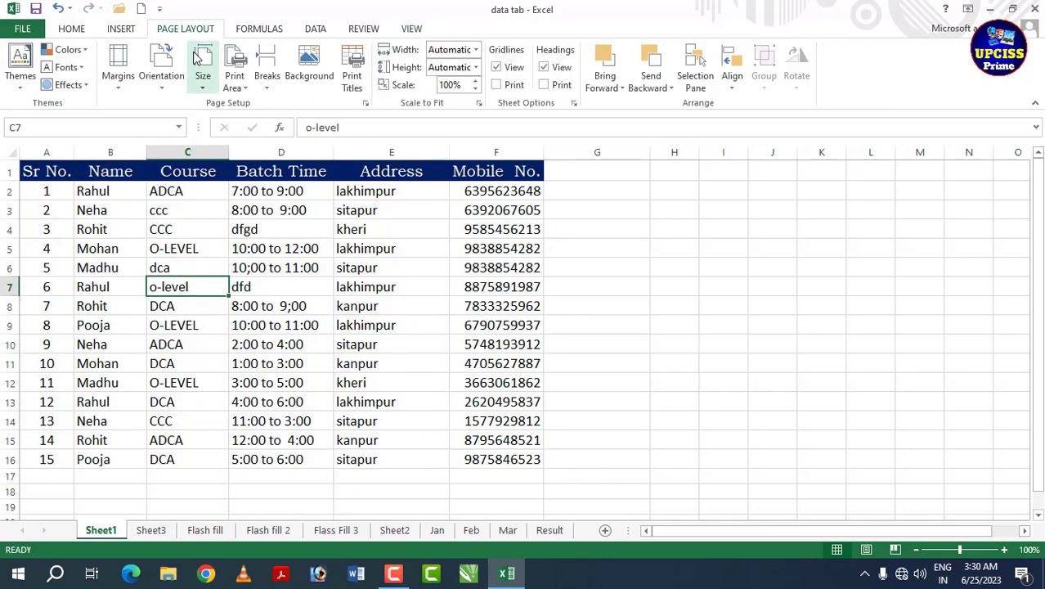
Step: Insert a page break at cell D7 of the student table
click(267, 82)
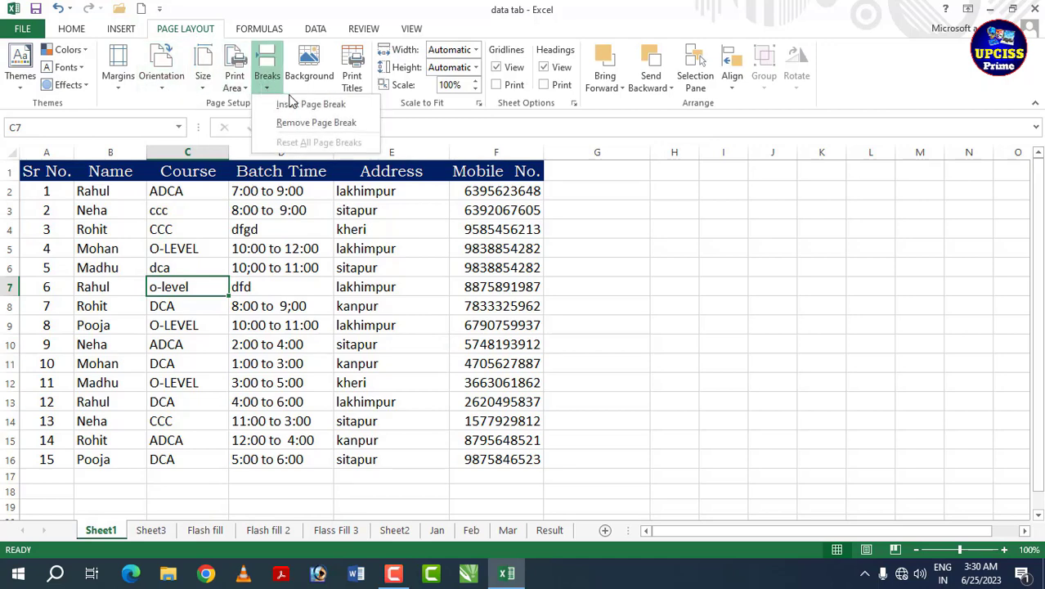
click(250, 309)
click(253, 286)
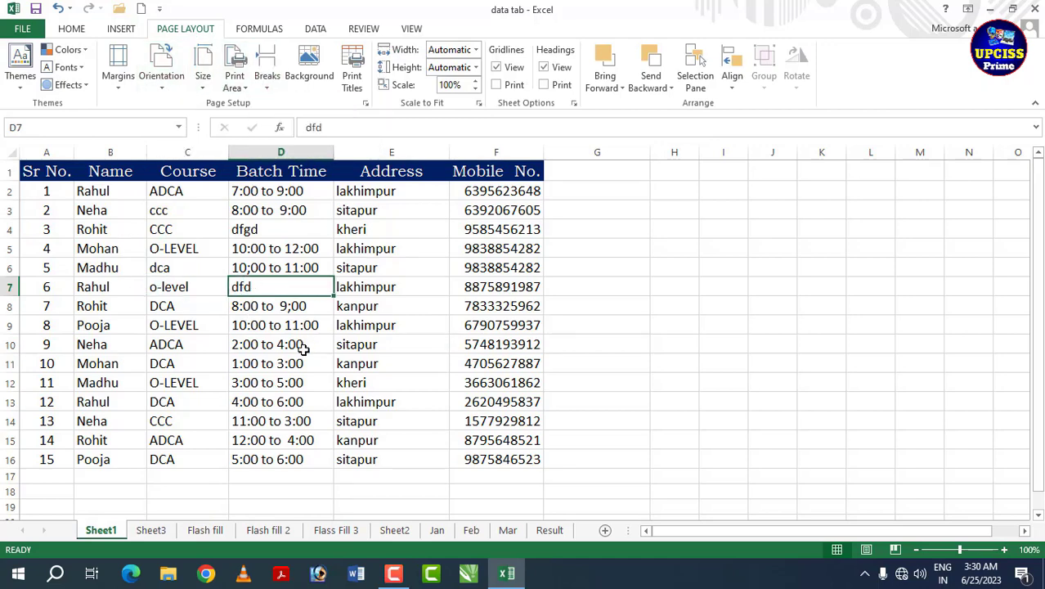
click(267, 77)
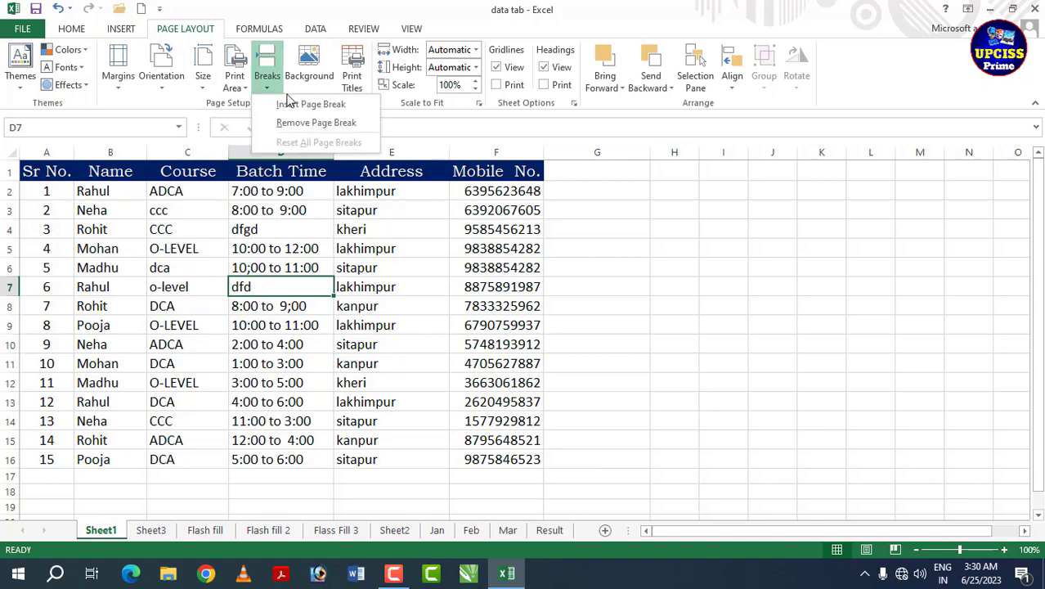
click(311, 104)
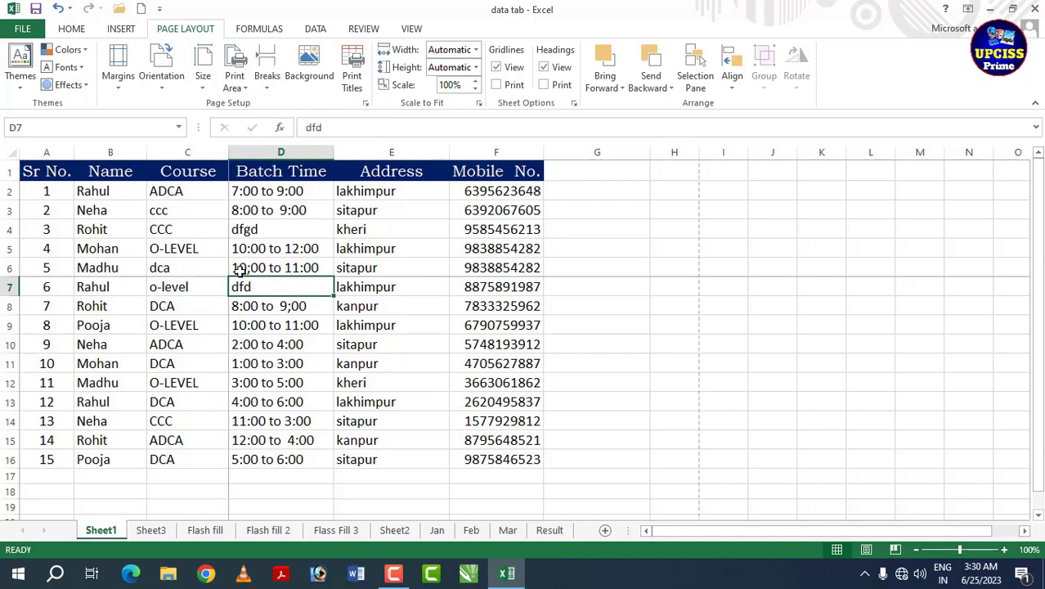
Step: Switch Sheet1 to Page Break Preview to see the table split into pages
click(299, 269)
click(156, 245)
click(344, 360)
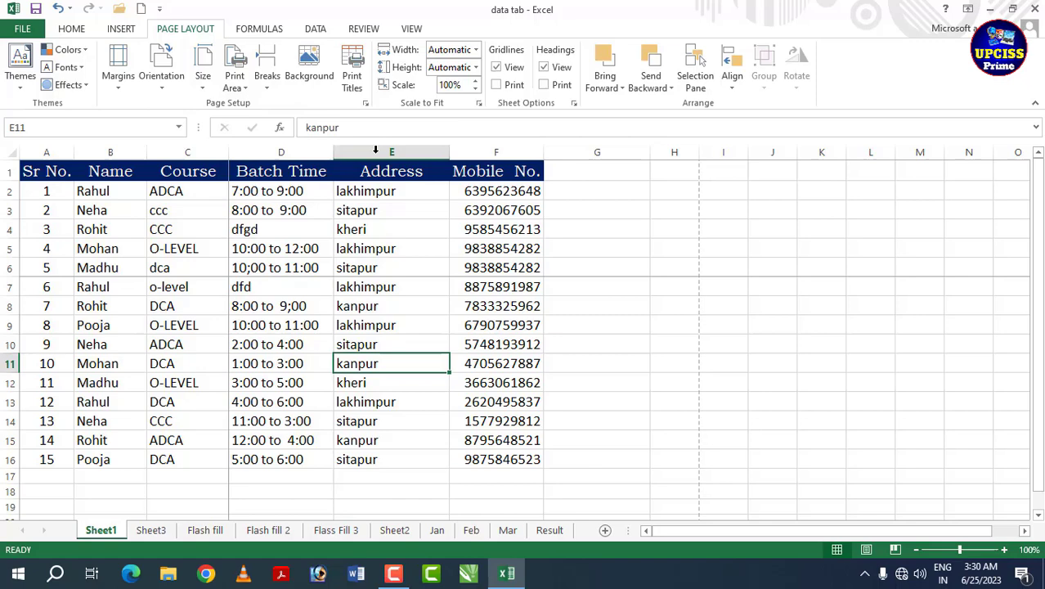
click(409, 30)
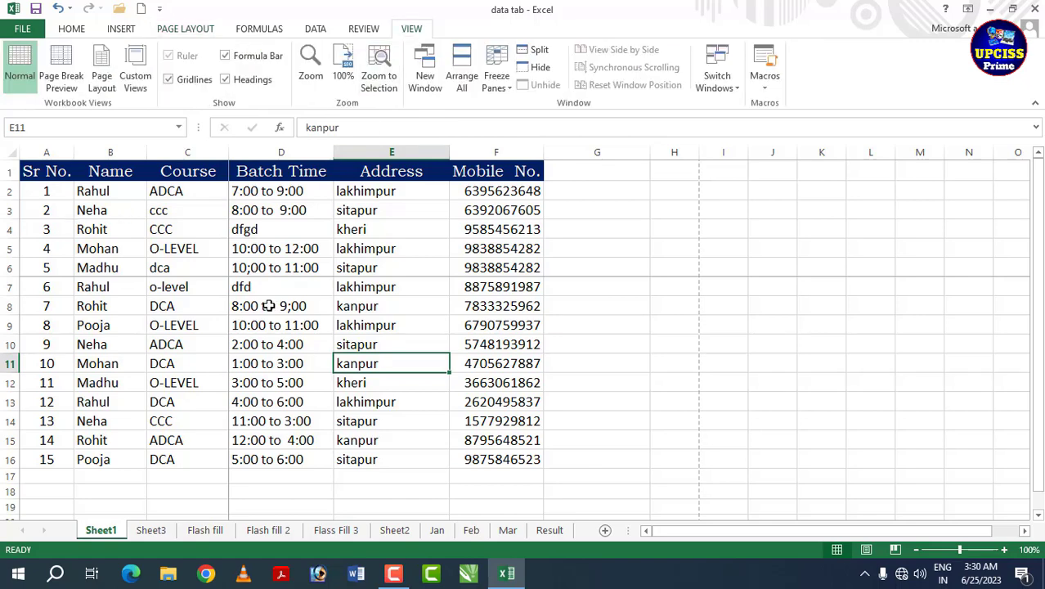
click(62, 79)
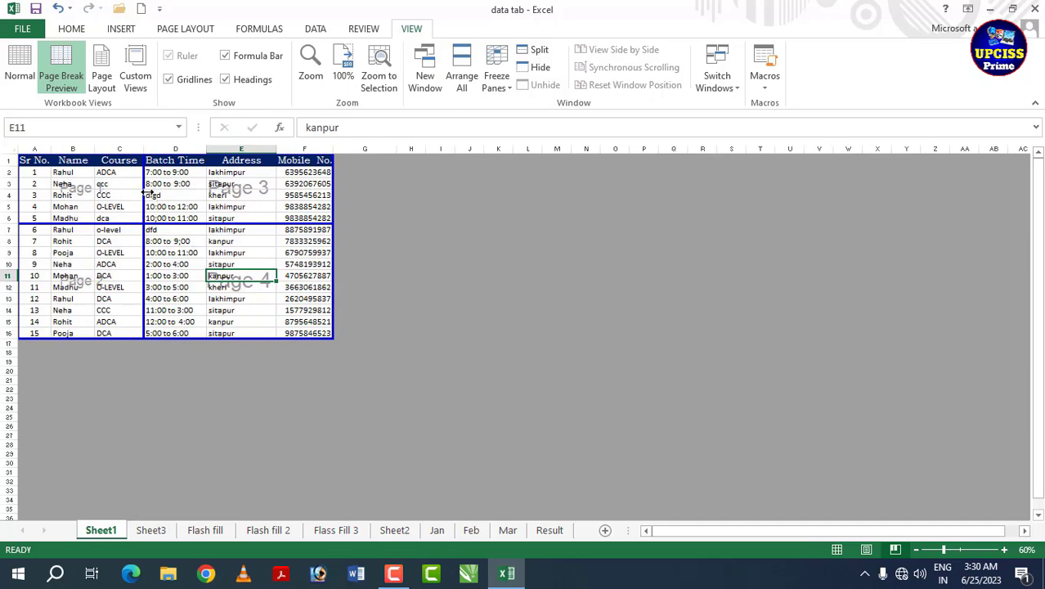
Step: Select a few cells in the preview, then switch Sheet1 back to Normal view
click(103, 198)
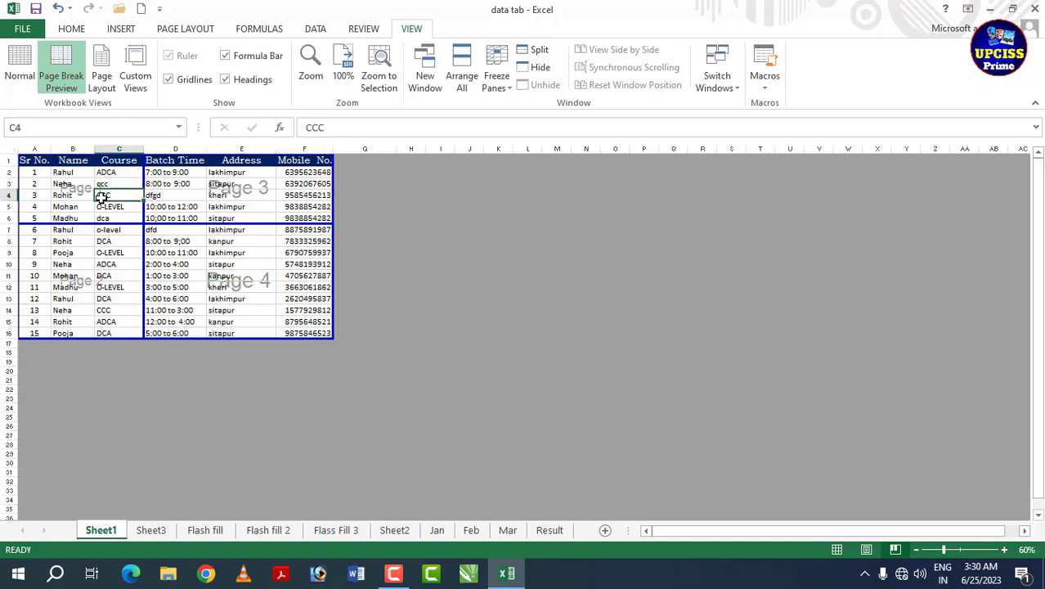
click(90, 264)
click(203, 213)
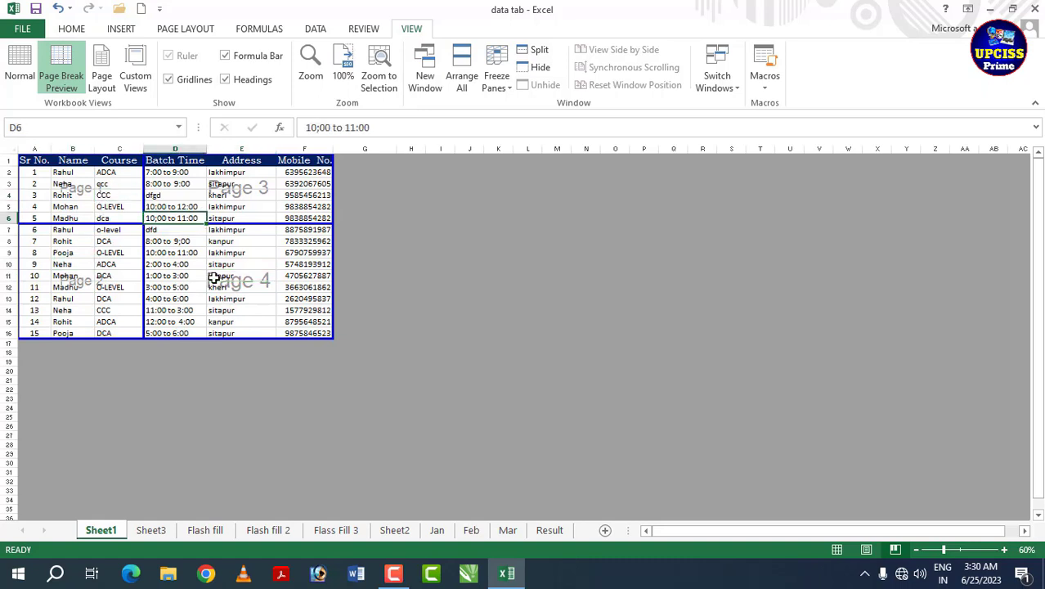
click(215, 276)
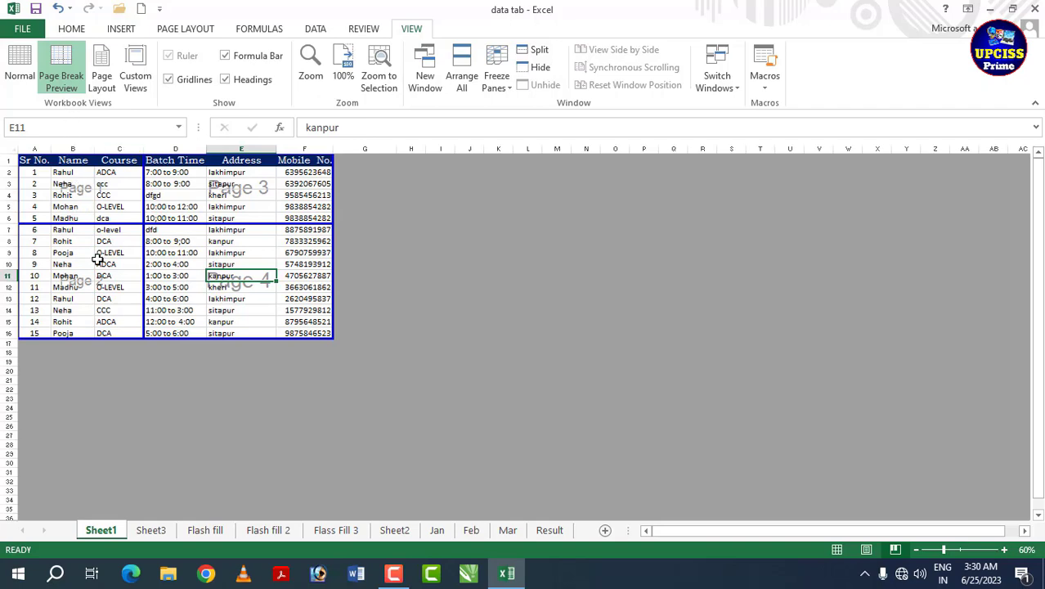
click(20, 65)
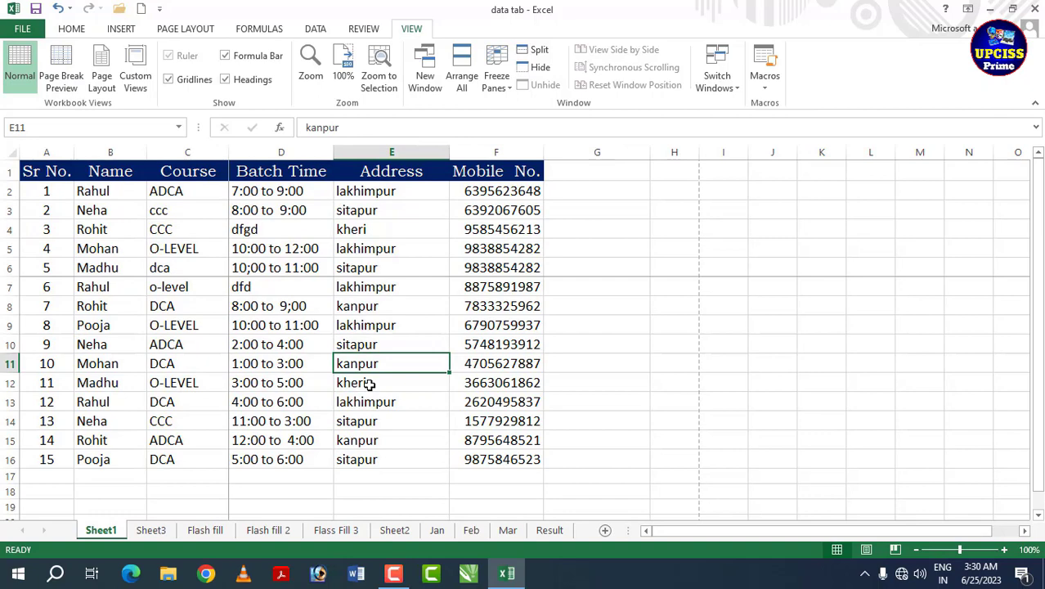
Step: Remove the page break at cell D7 via Breaks > Remove Page Break, returning to the View ribbon
click(260, 286)
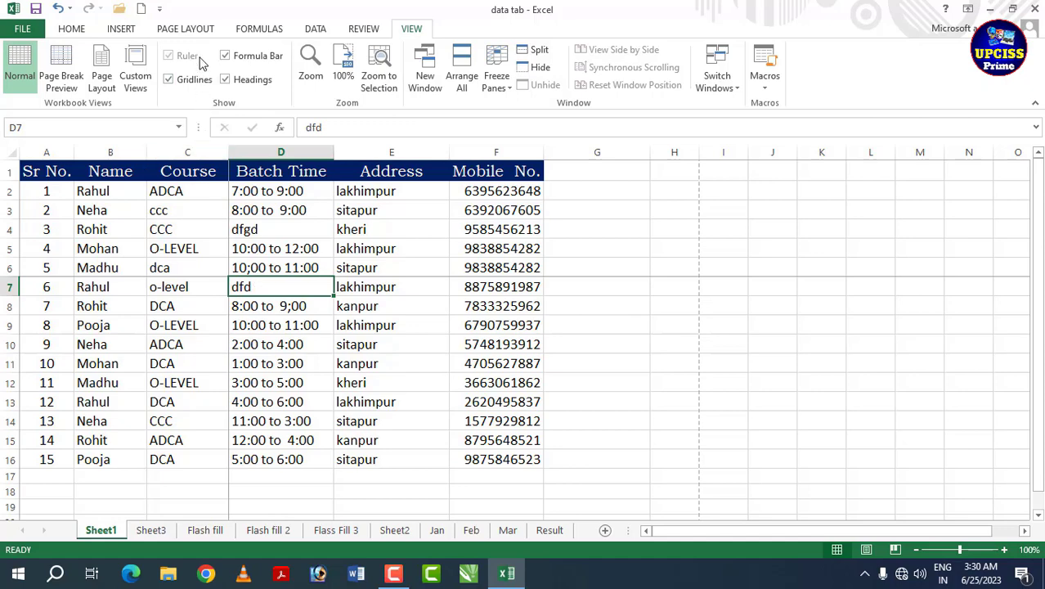
click(202, 33)
click(267, 86)
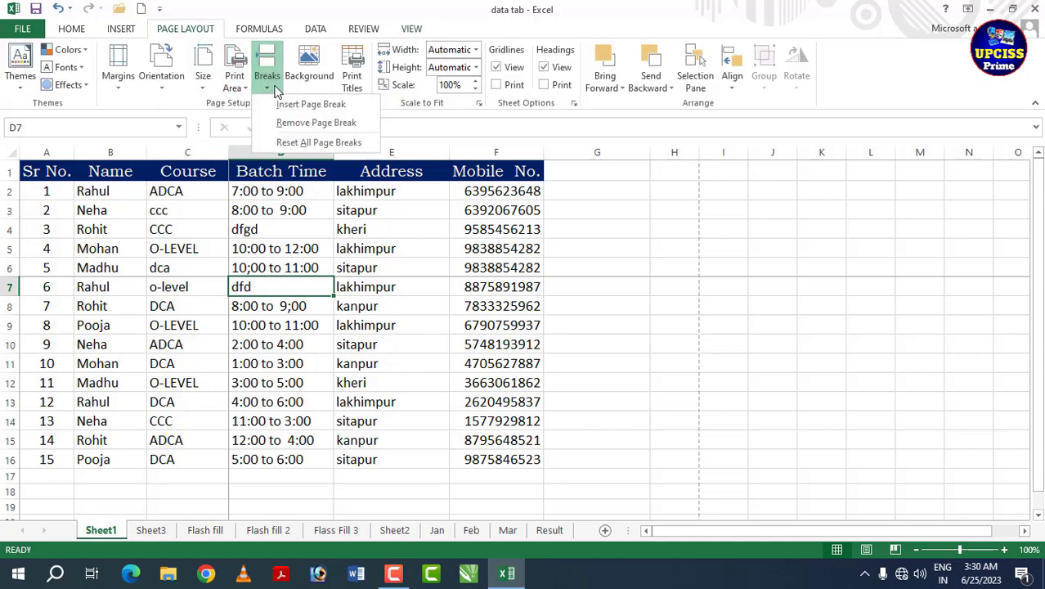
click(325, 124)
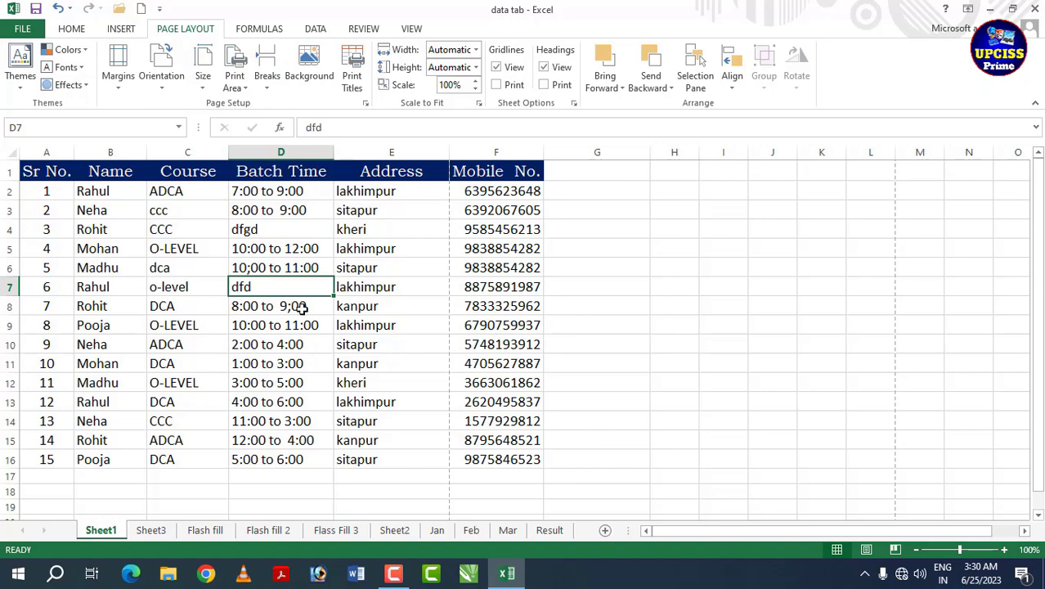
click(411, 28)
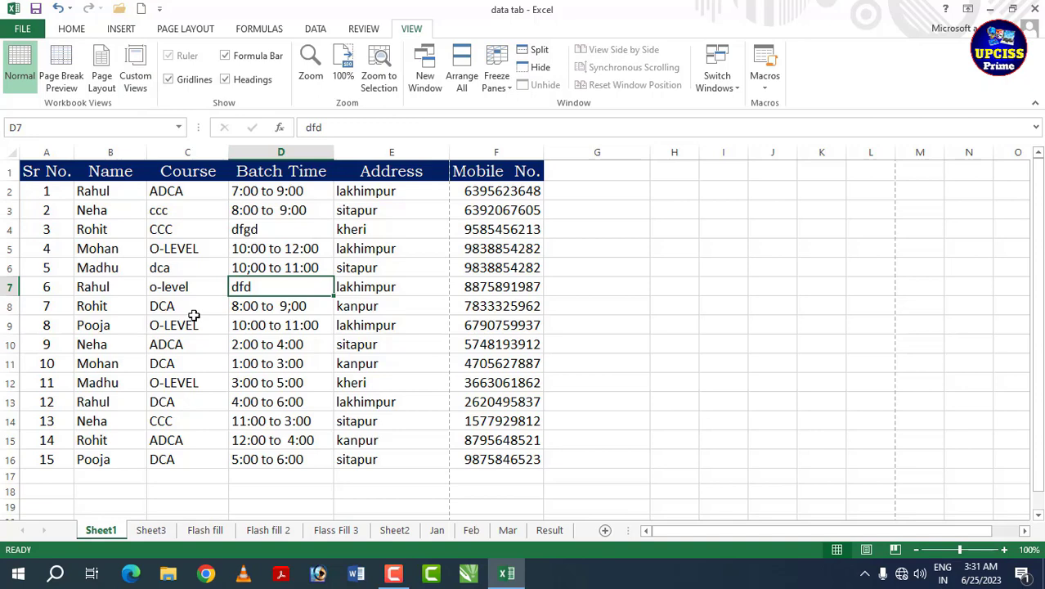
Step: On the Flash fill sheet, select the name table B2:D15
click(200, 530)
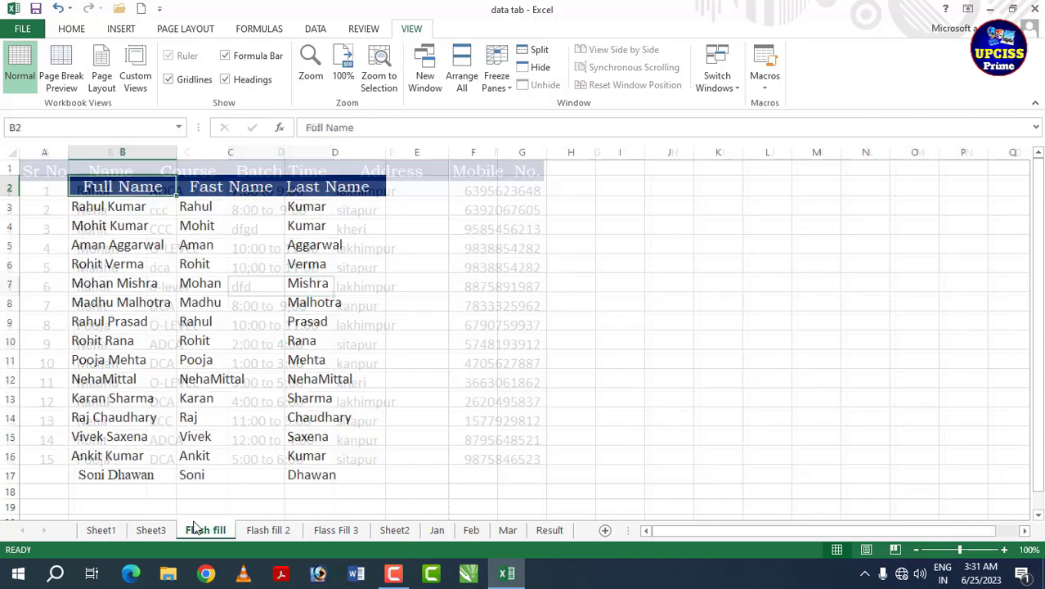
click(153, 362)
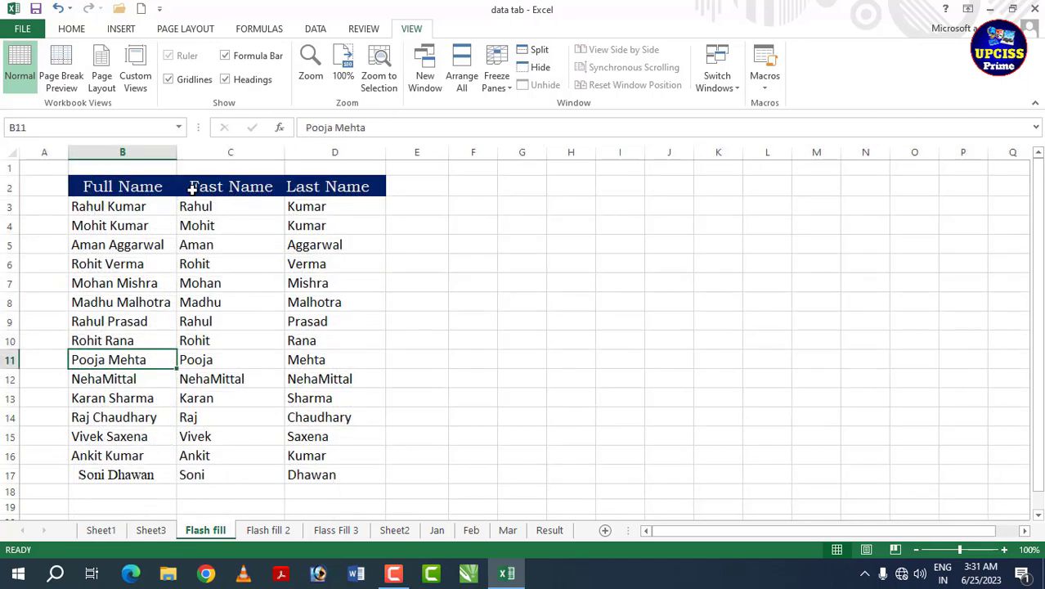
drag(111, 187, 327, 437)
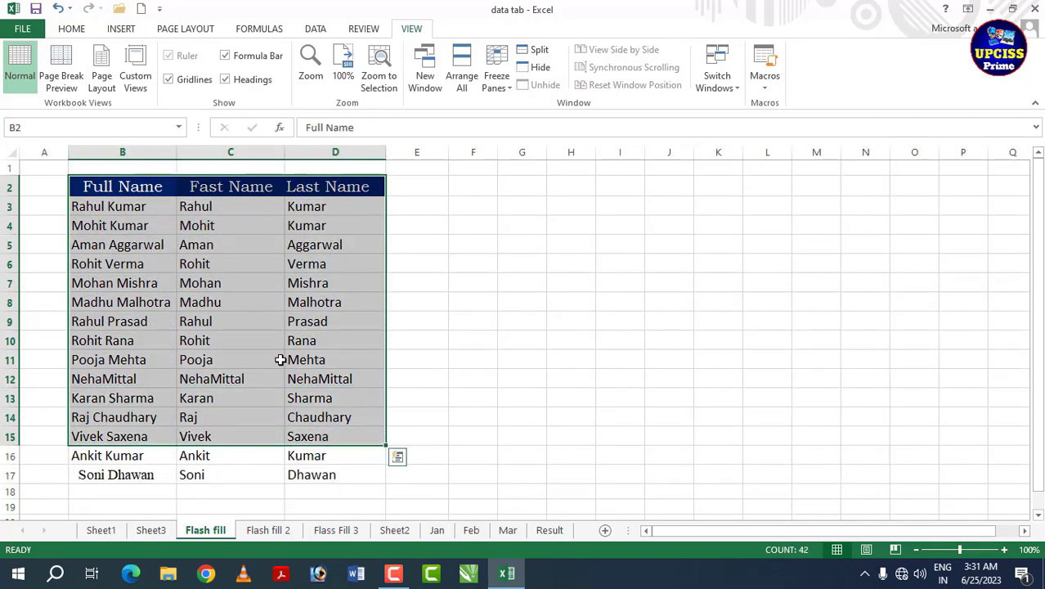
Step: Save this layout as custom view 'upciss', then return to Sheet1
click(135, 75)
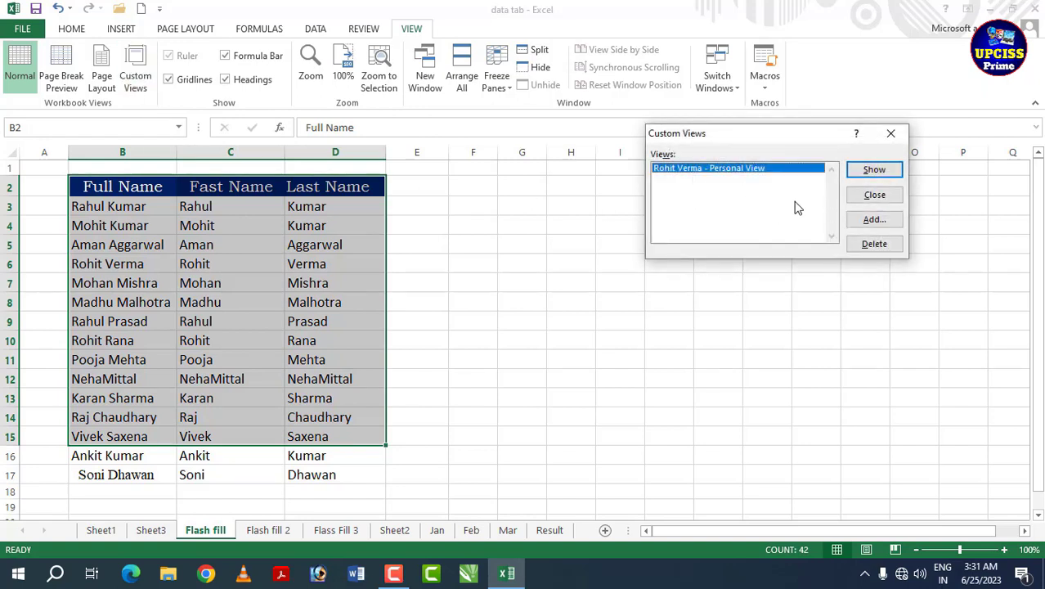
click(872, 221)
text(upciss)
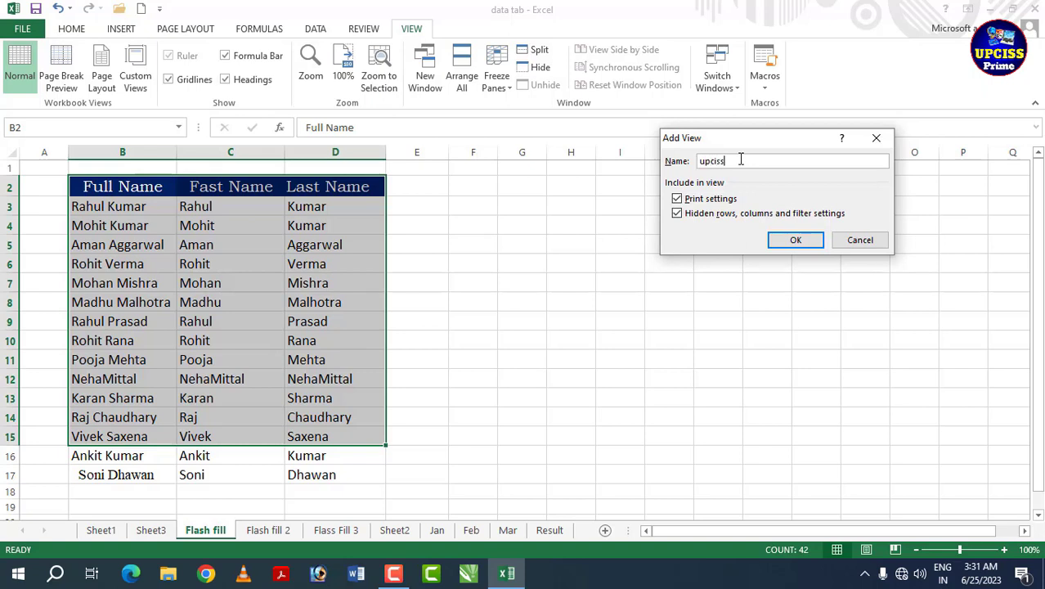
click(779, 239)
click(591, 278)
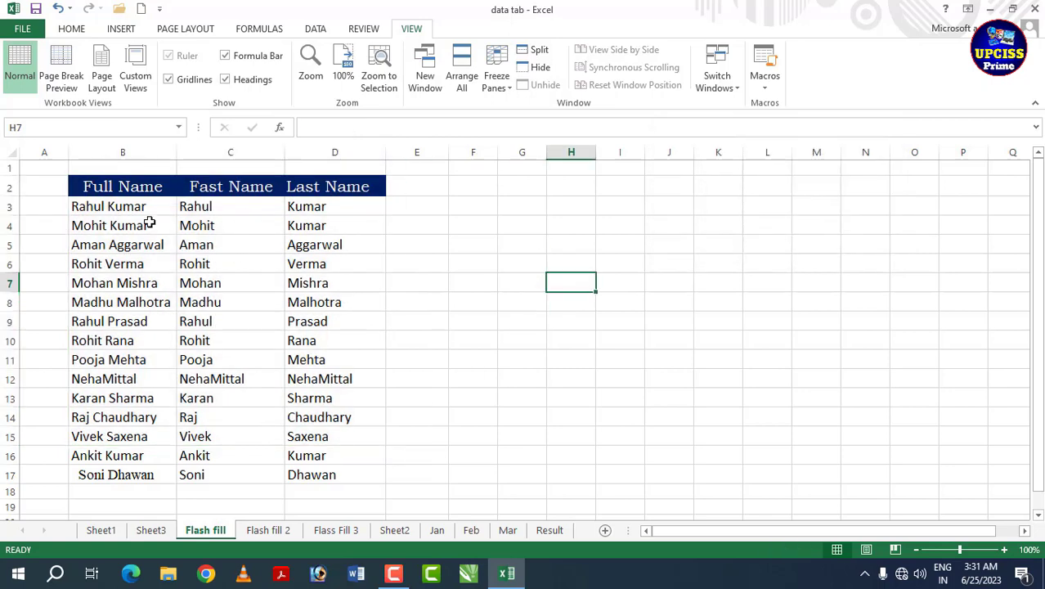
click(106, 530)
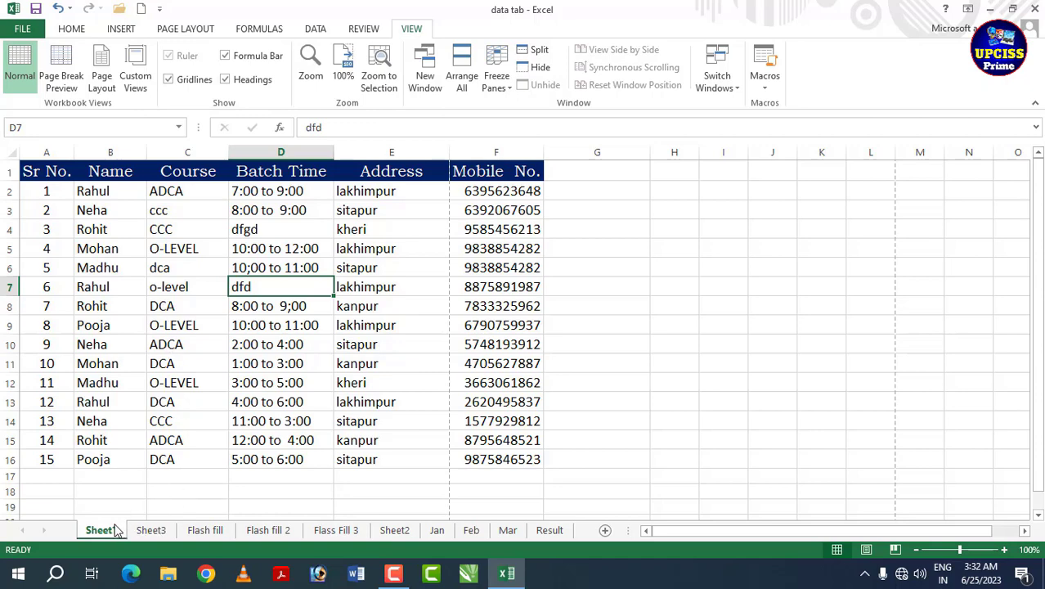
Step: Show the saved 'upciss' custom view from the Custom Views list
click(136, 74)
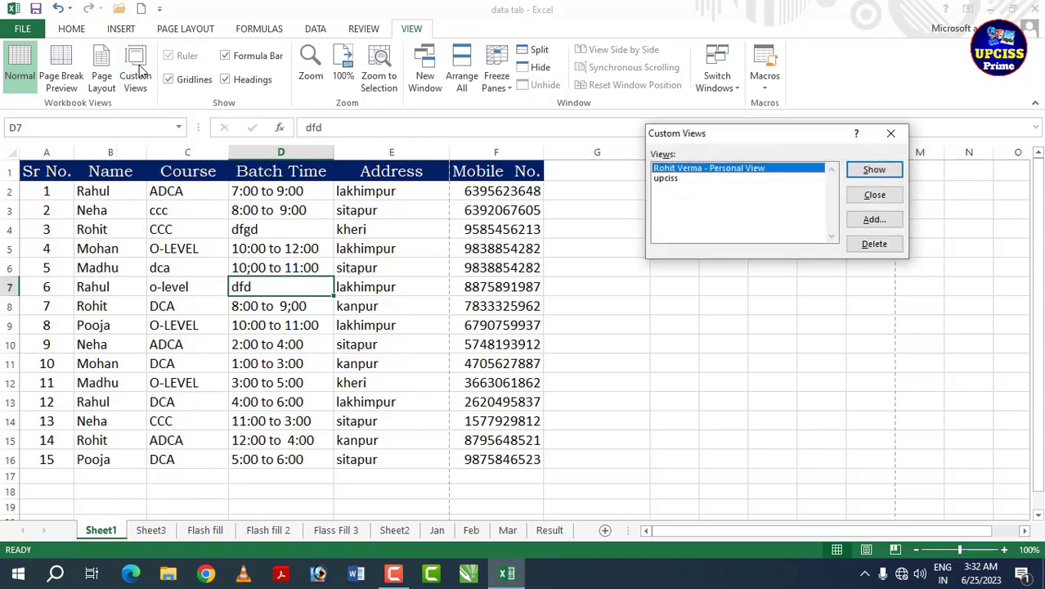
click(668, 181)
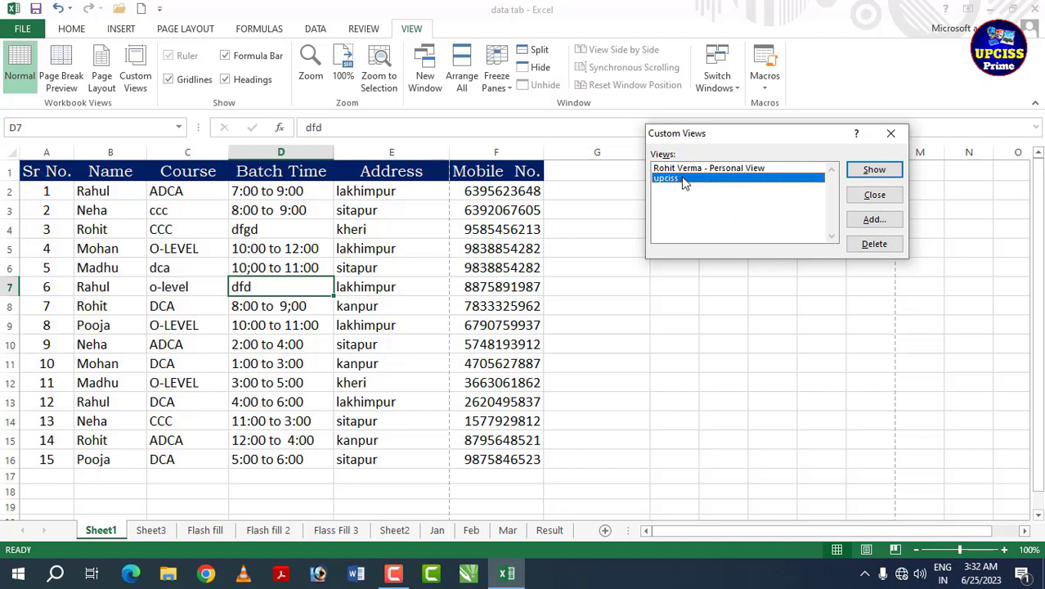
click(898, 172)
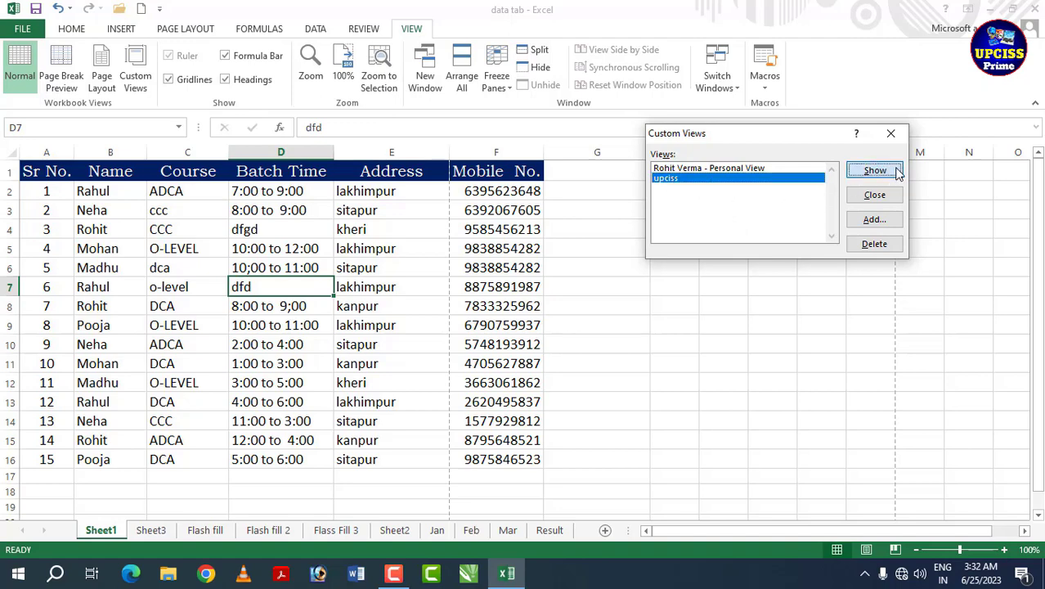
click(328, 233)
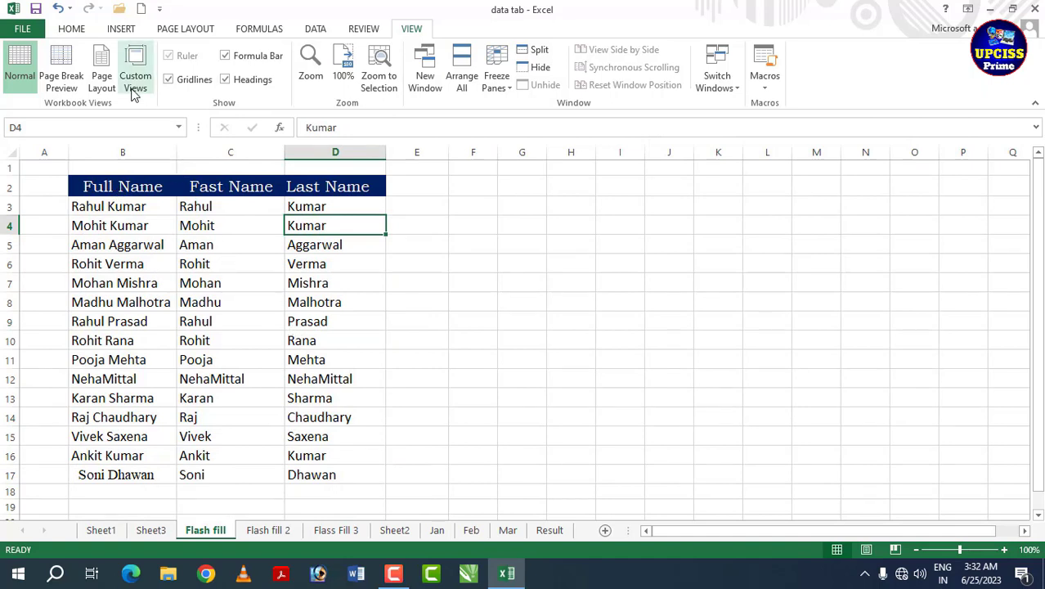
Step: Back on Sheet1, delete the 'upciss' custom view and close the Custom Views dialog
click(118, 530)
click(262, 270)
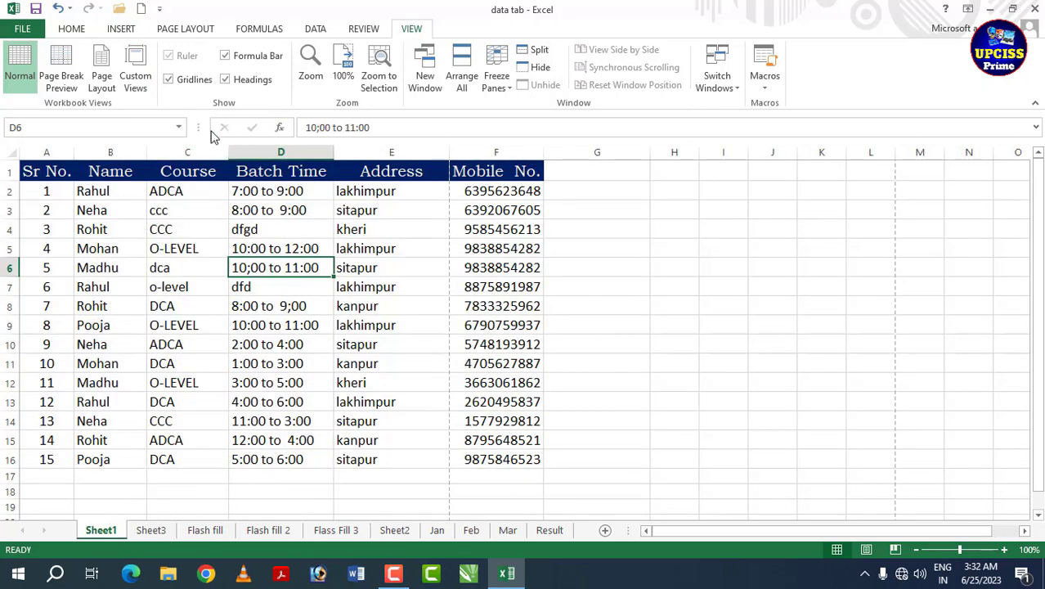
click(143, 76)
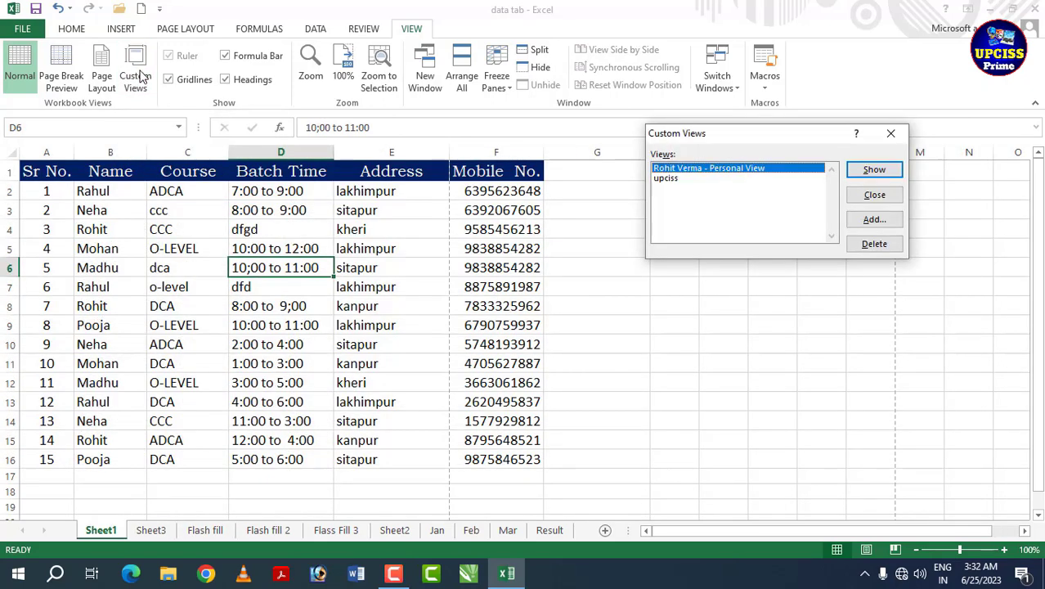
click(667, 180)
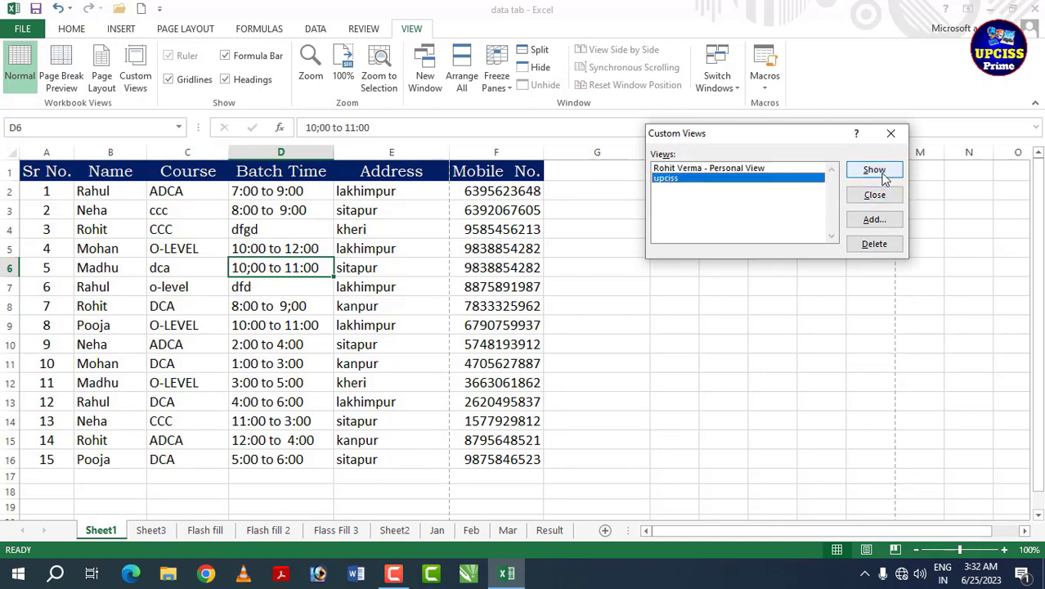
click(877, 246)
click(495, 325)
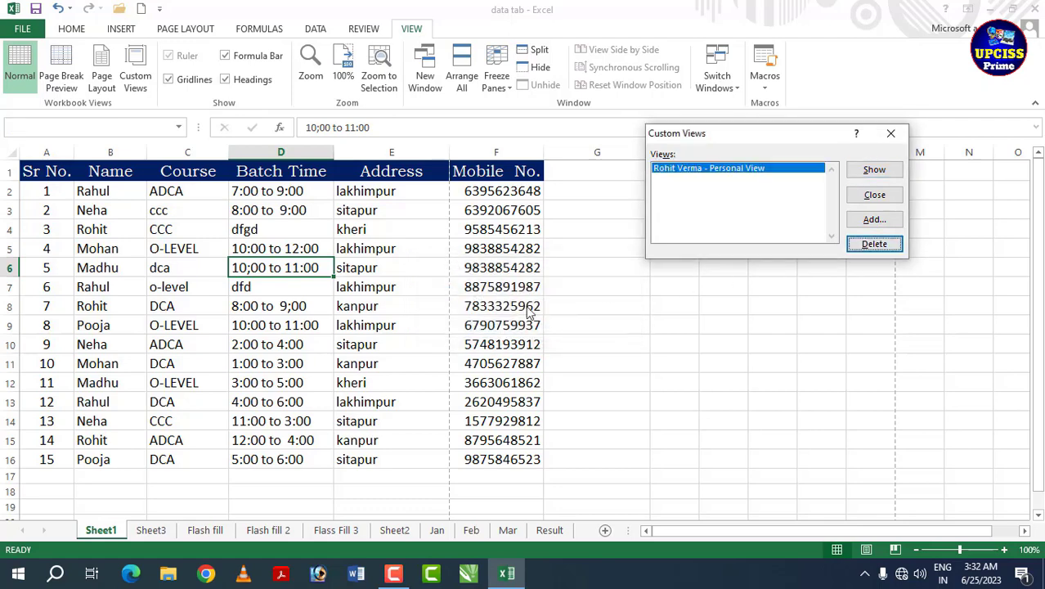
click(899, 134)
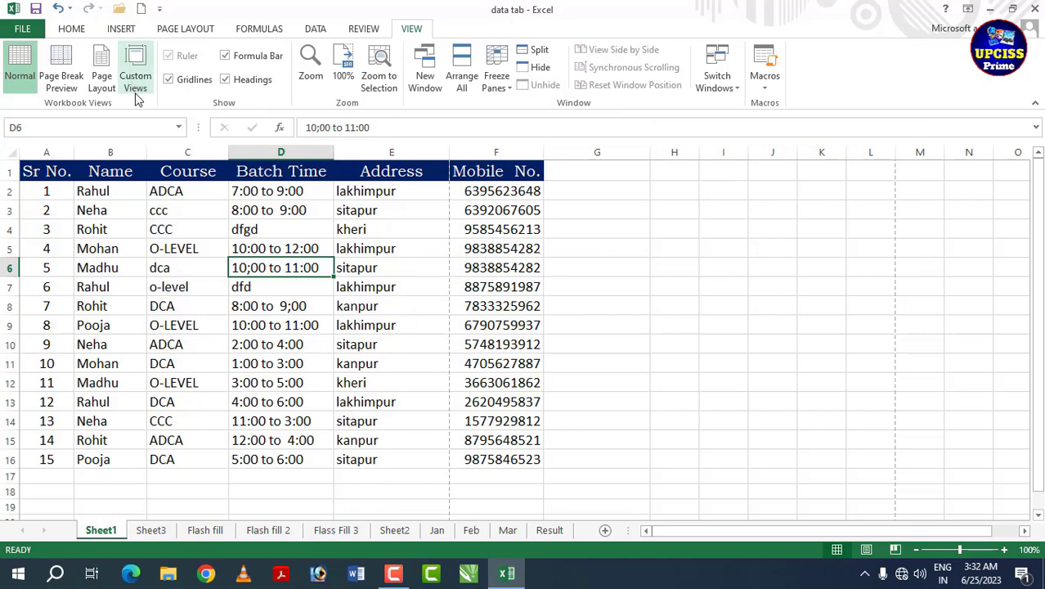
click(360, 250)
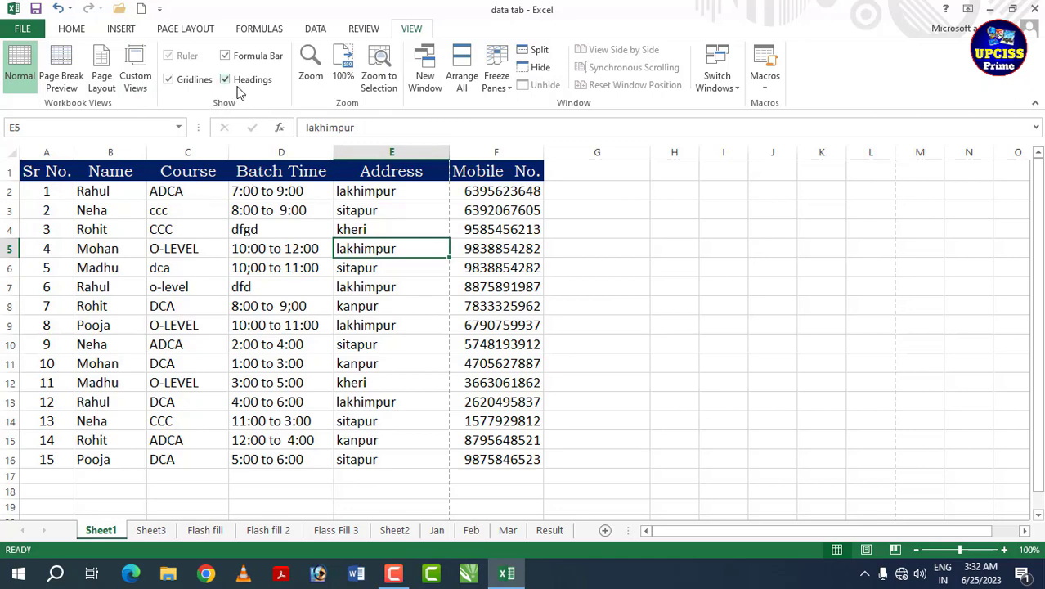
click(282, 265)
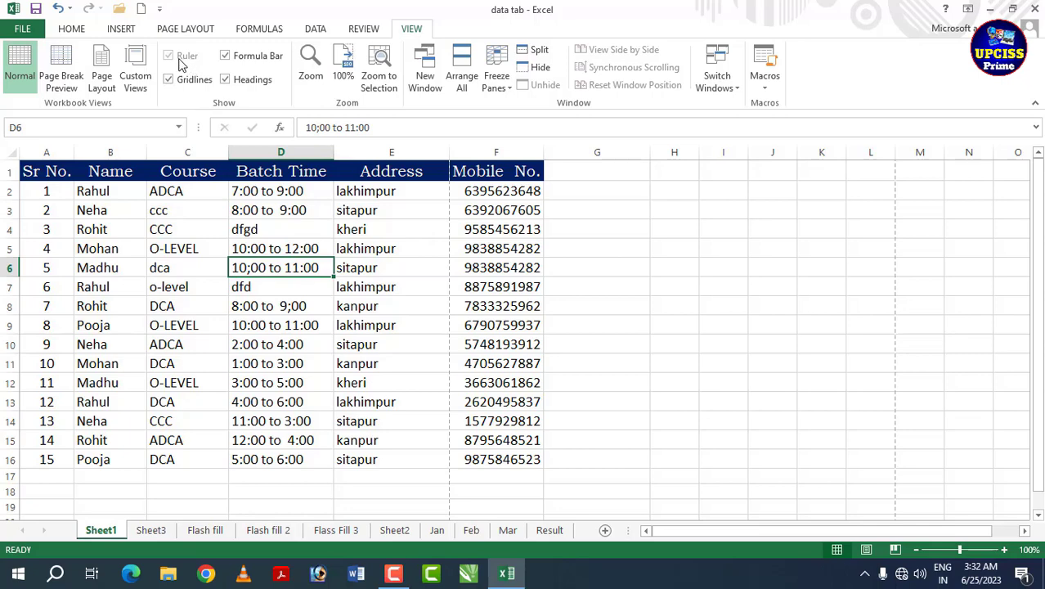
click(203, 190)
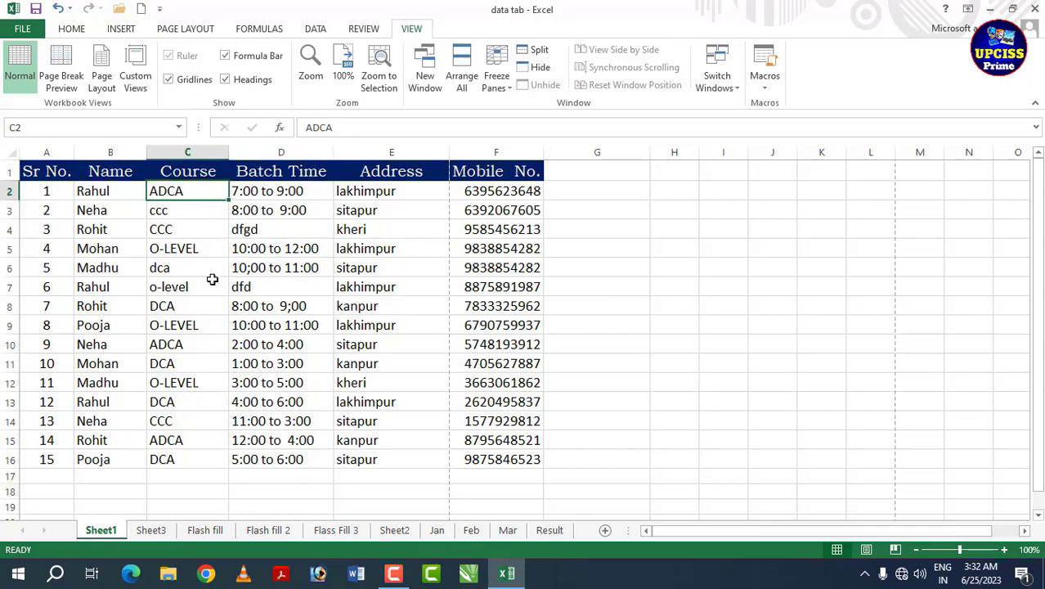
click(246, 268)
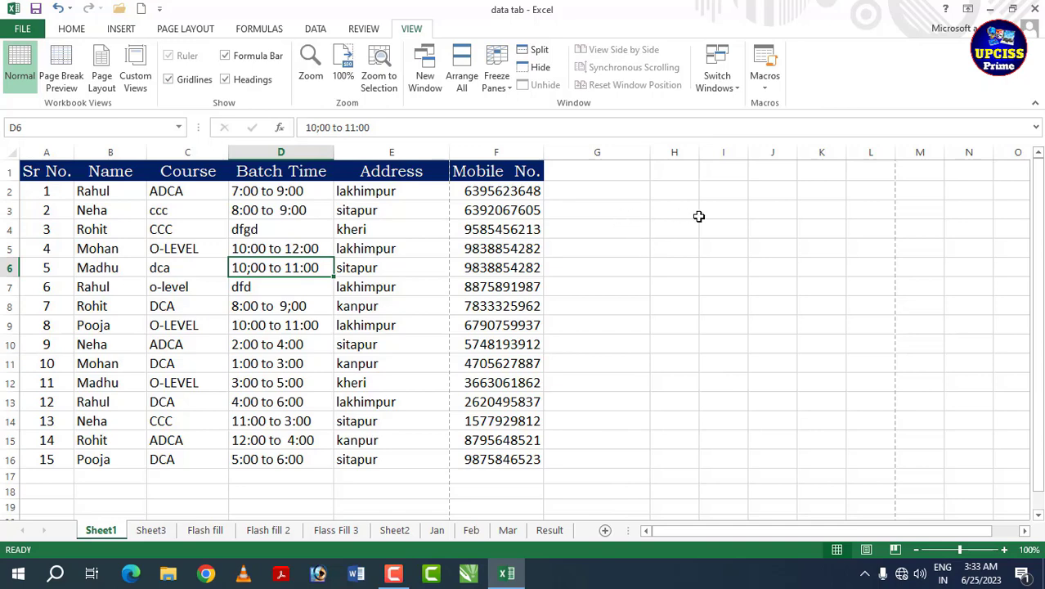
mouse_move(690, 210)
mouse_down()
mouse_move(917, 408)
mouse_move(934, 442)
mouse_up()
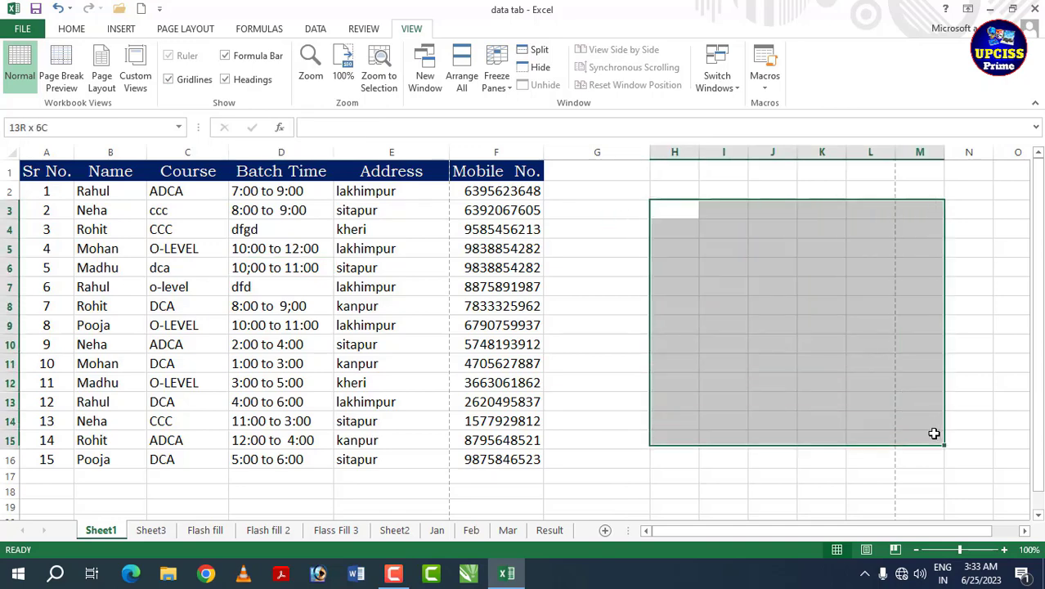
click(630, 252)
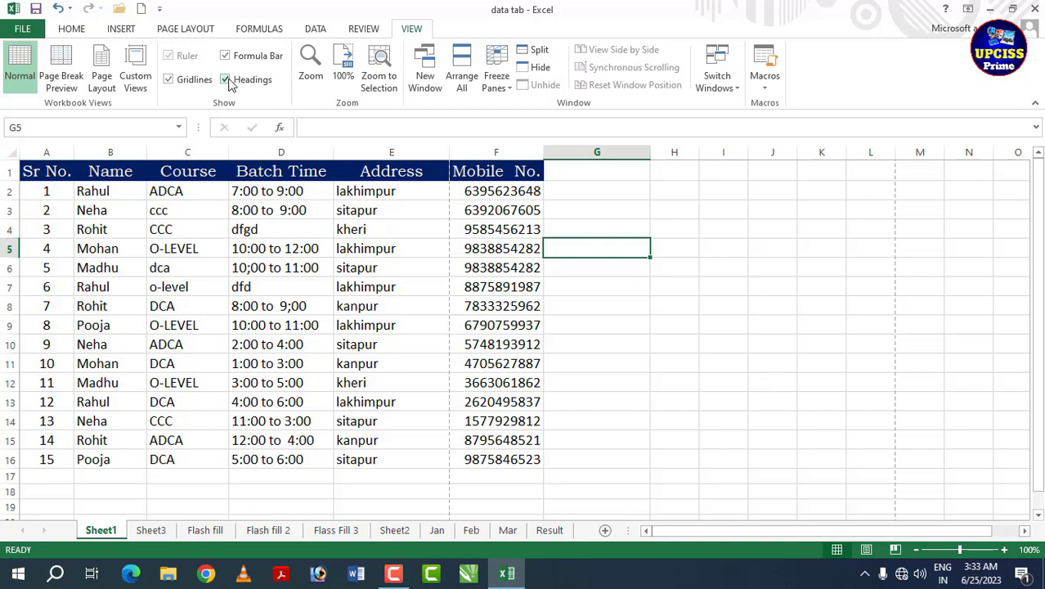
click(202, 82)
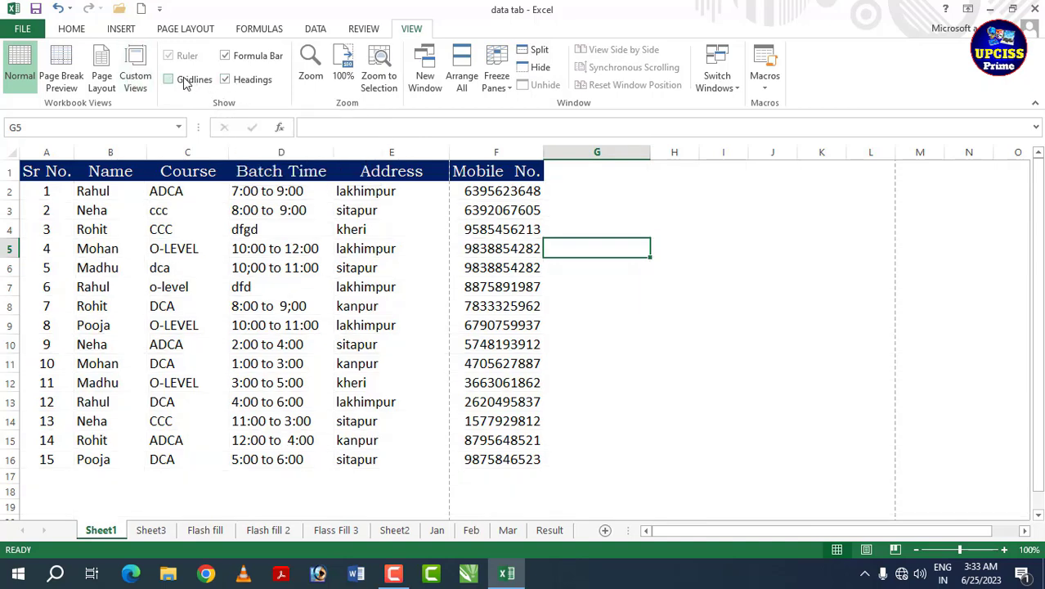
mouse_move(597, 195)
mouse_down()
mouse_move(720, 354)
mouse_move(842, 458)
mouse_up()
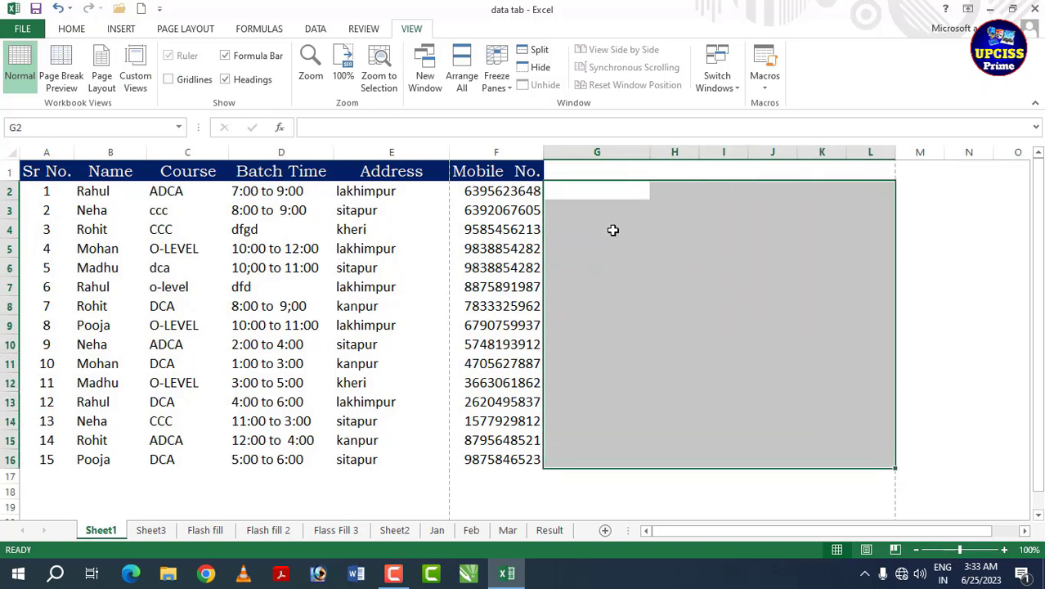
click(184, 82)
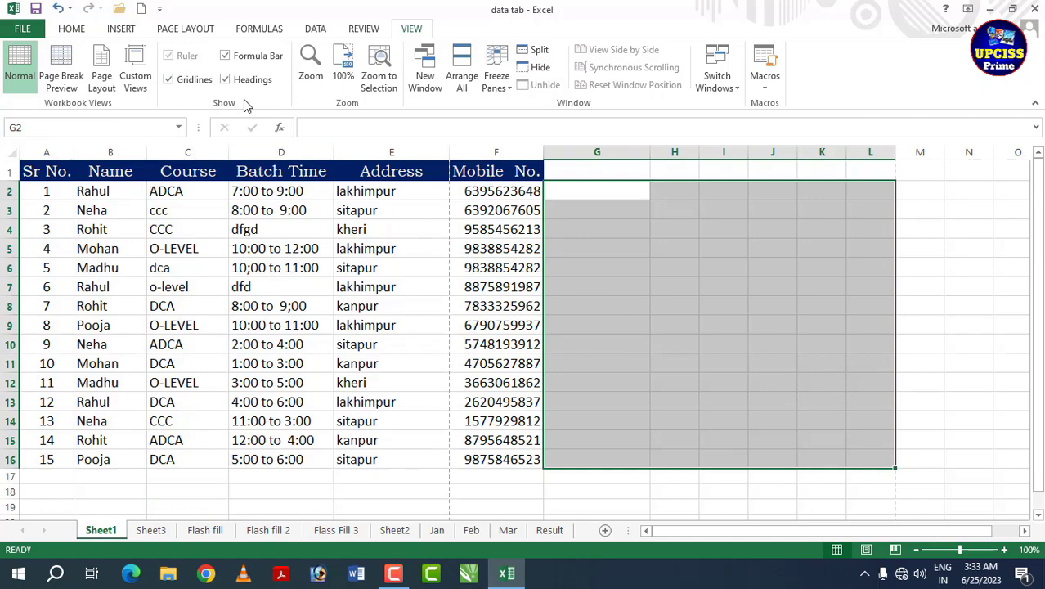
click(178, 81)
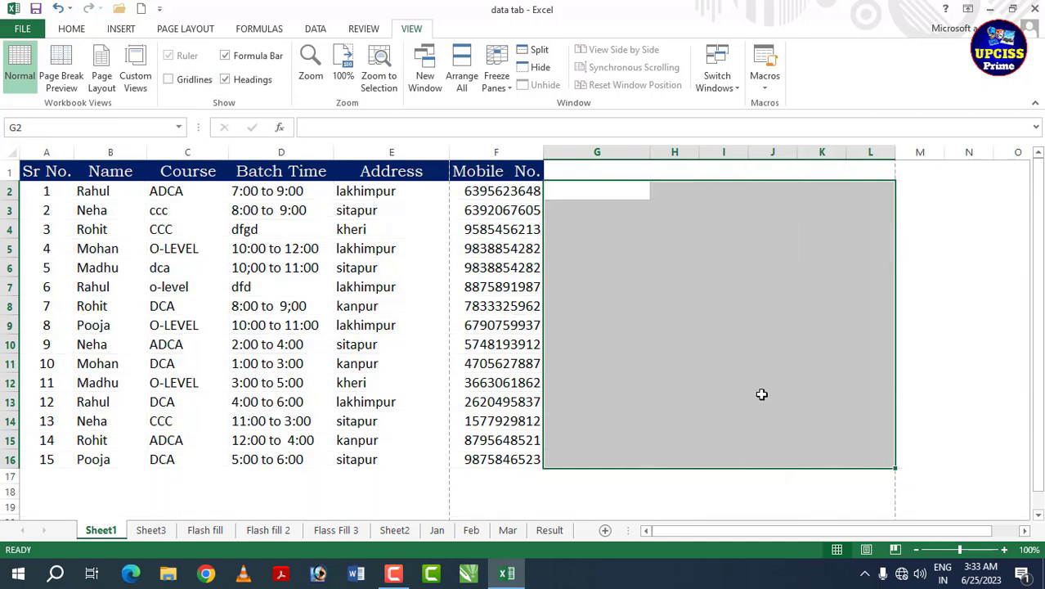
click(178, 81)
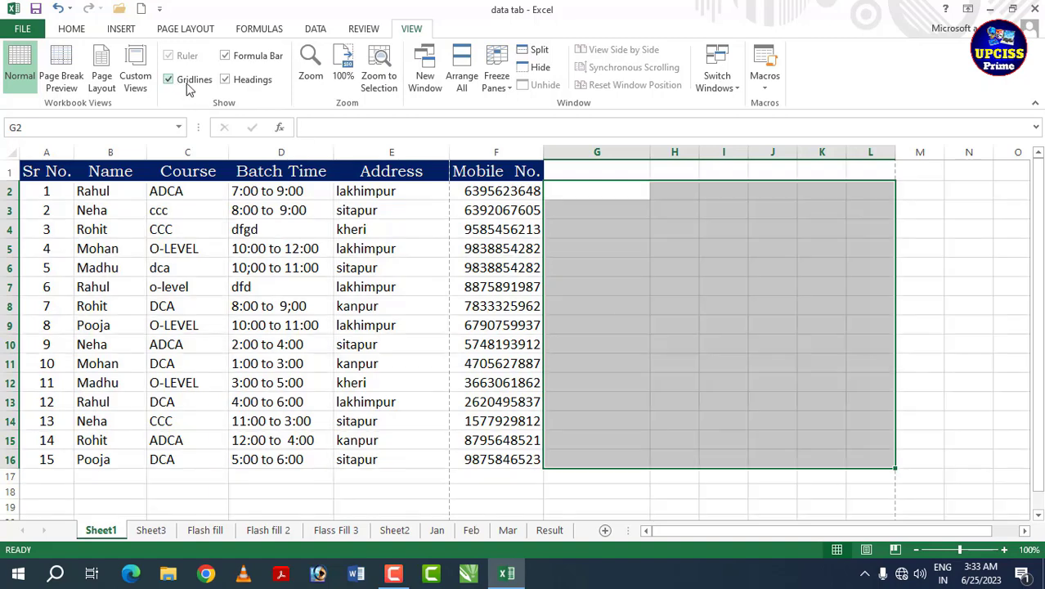
click(481, 265)
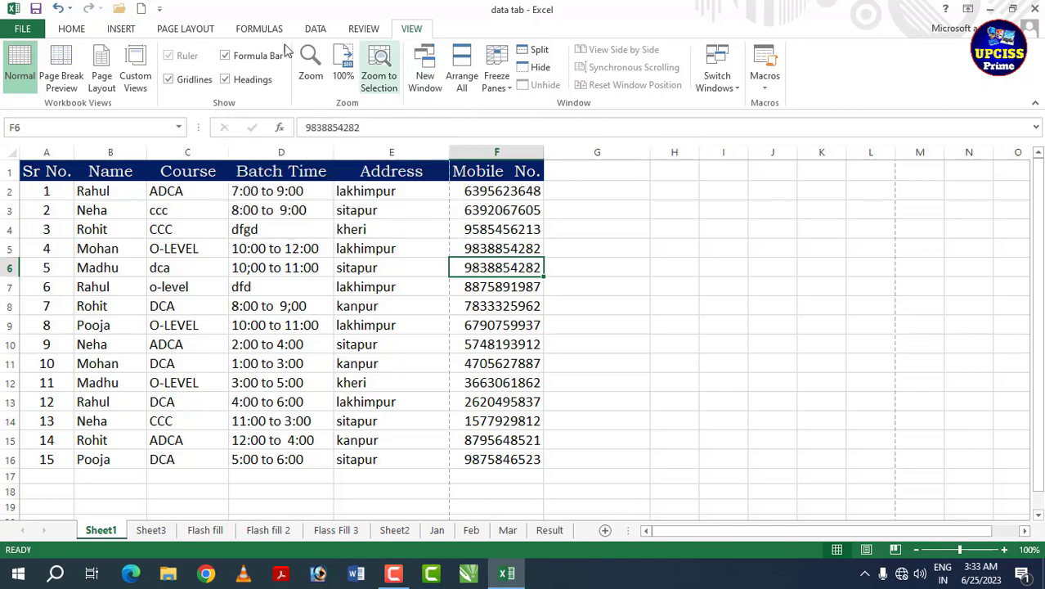
click(227, 57)
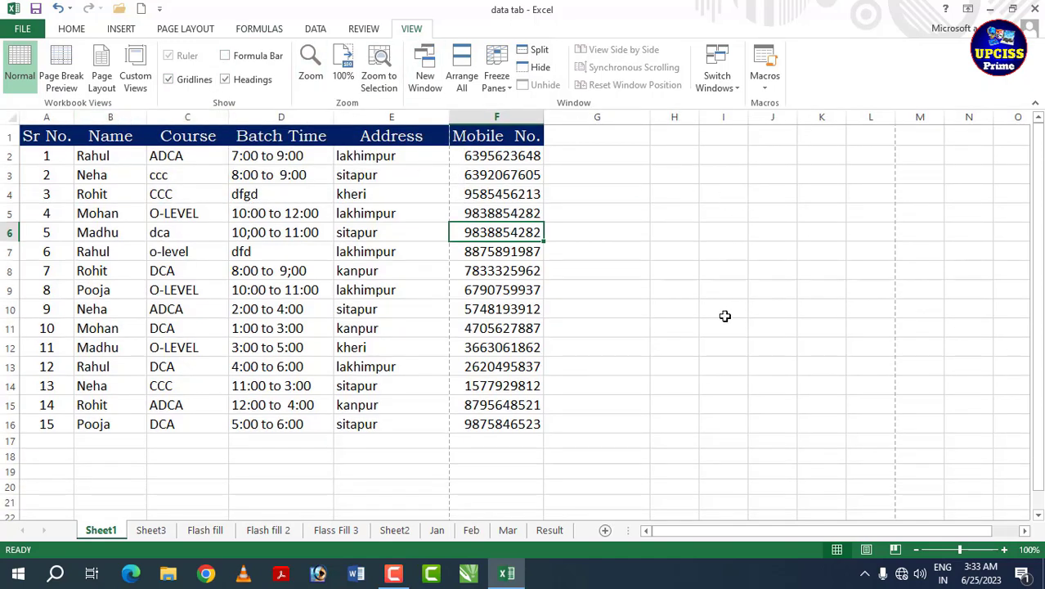
click(226, 56)
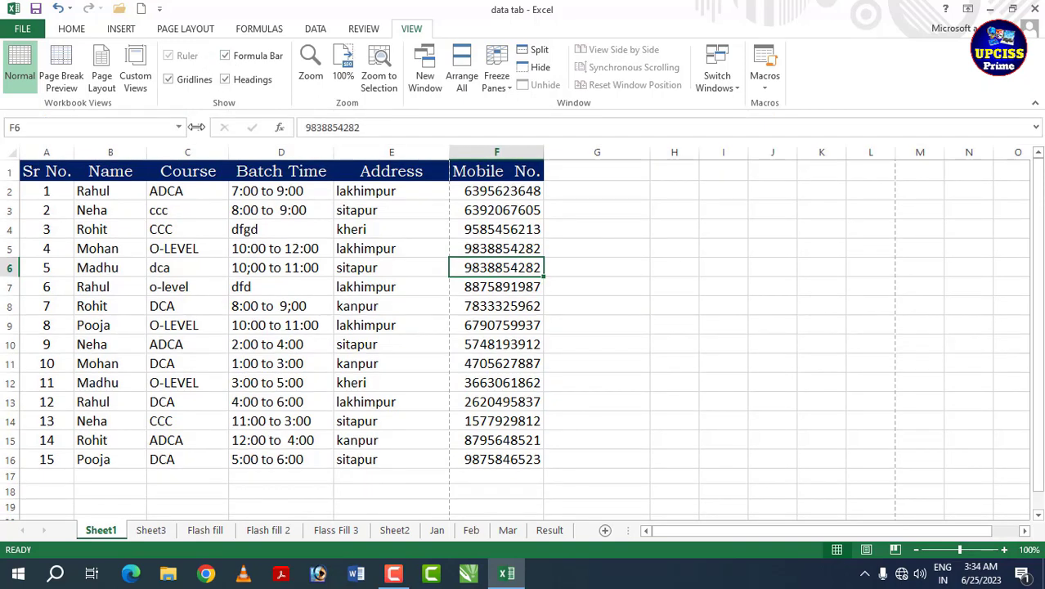
click(226, 55)
click(238, 59)
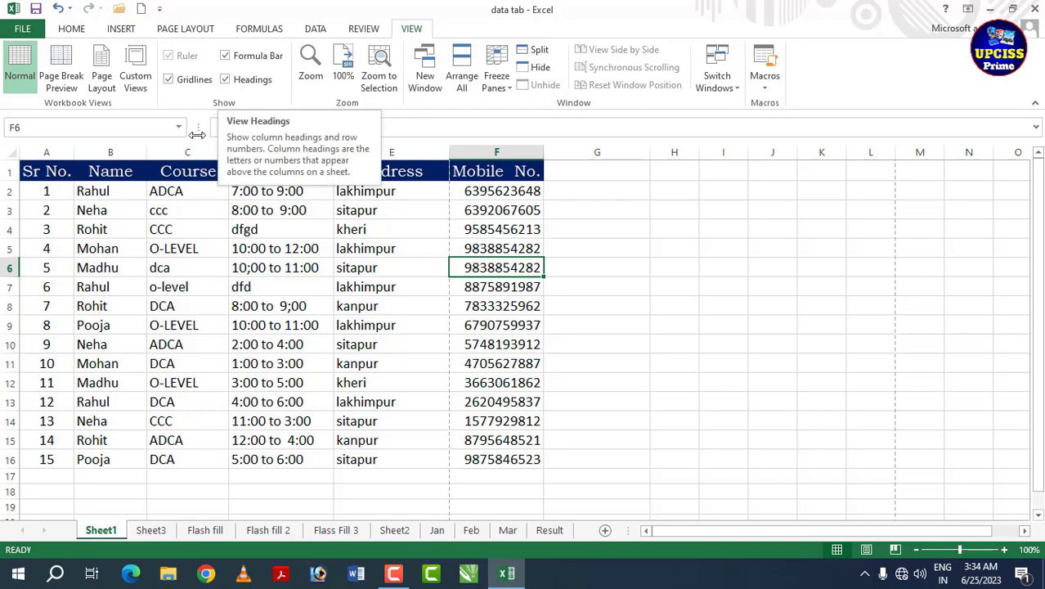
click(225, 79)
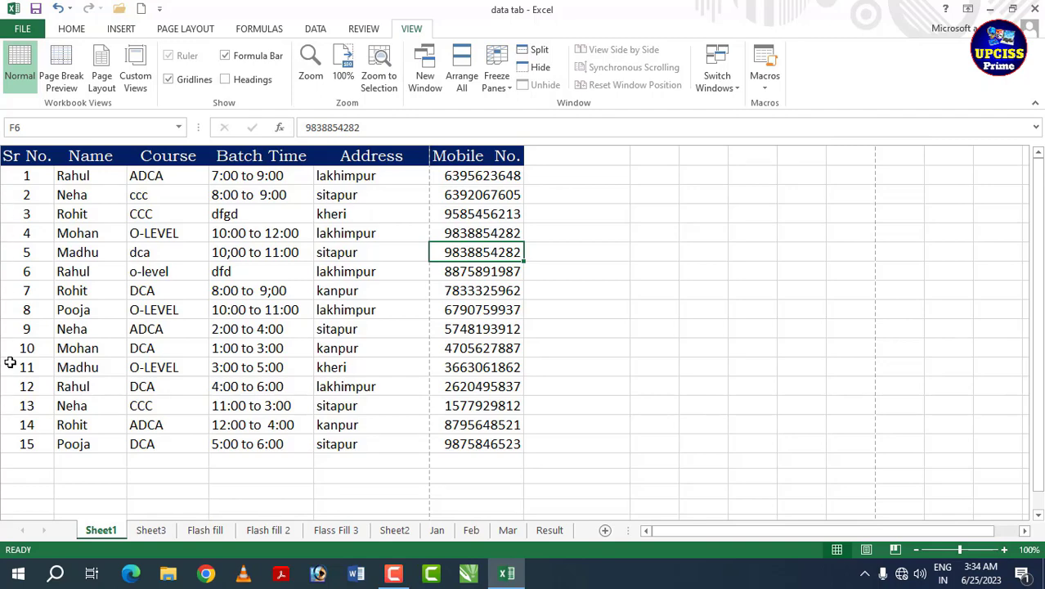
click(242, 82)
click(243, 82)
click(243, 83)
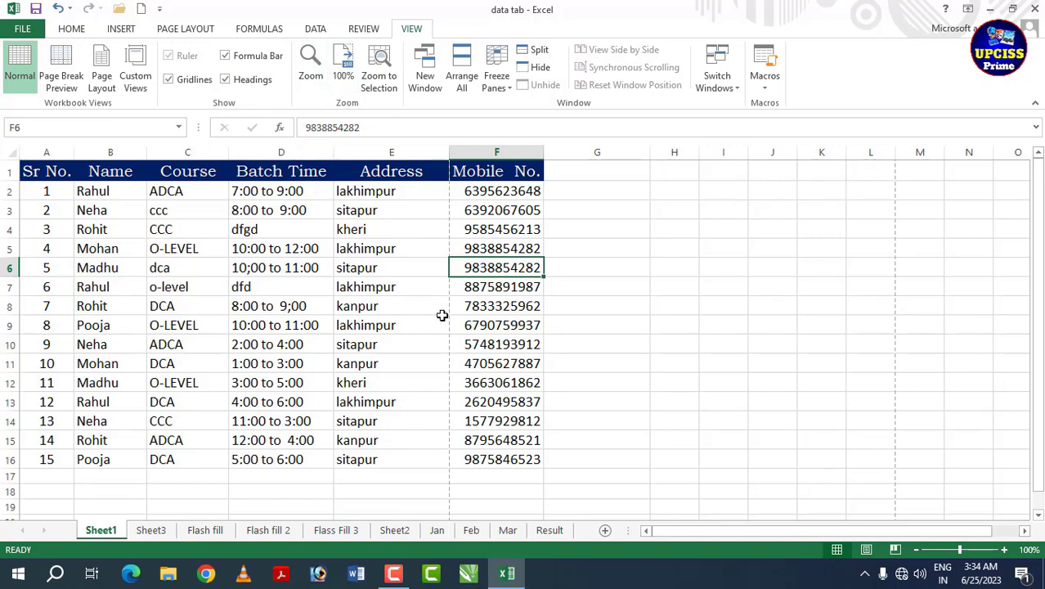
click(695, 327)
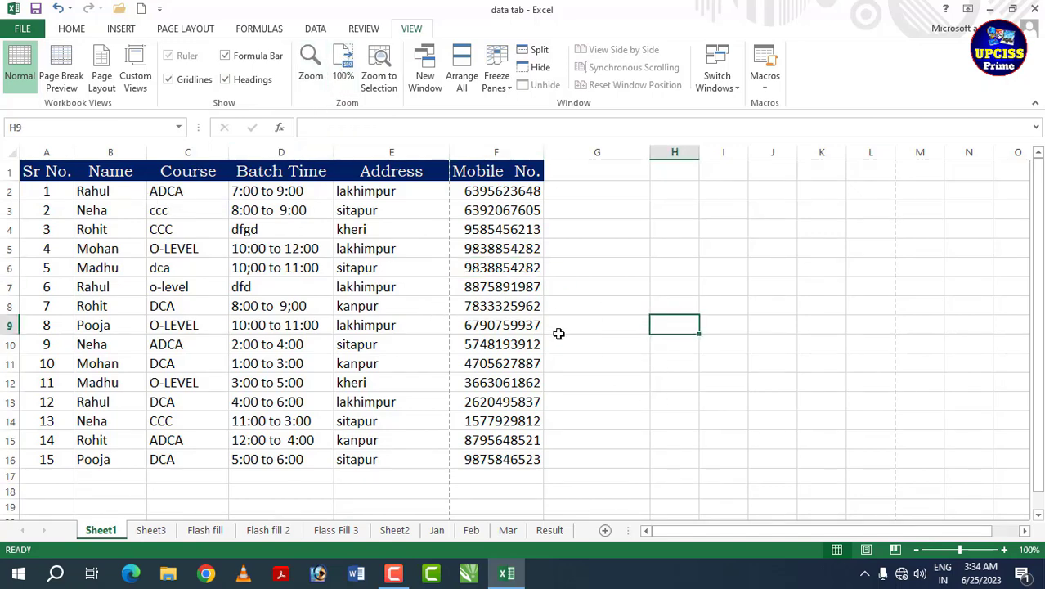
click(310, 80)
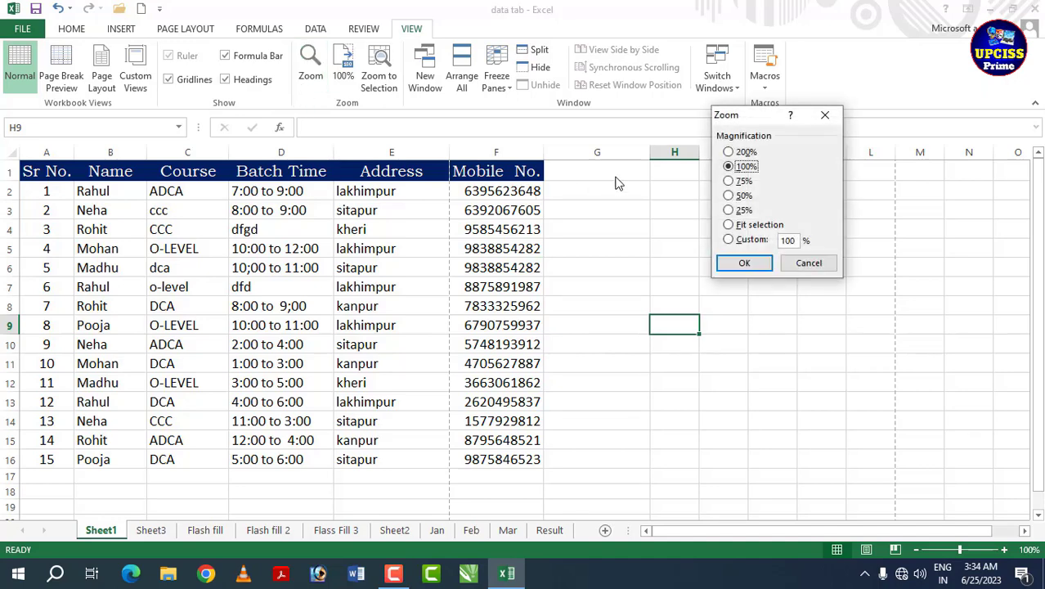
click(734, 152)
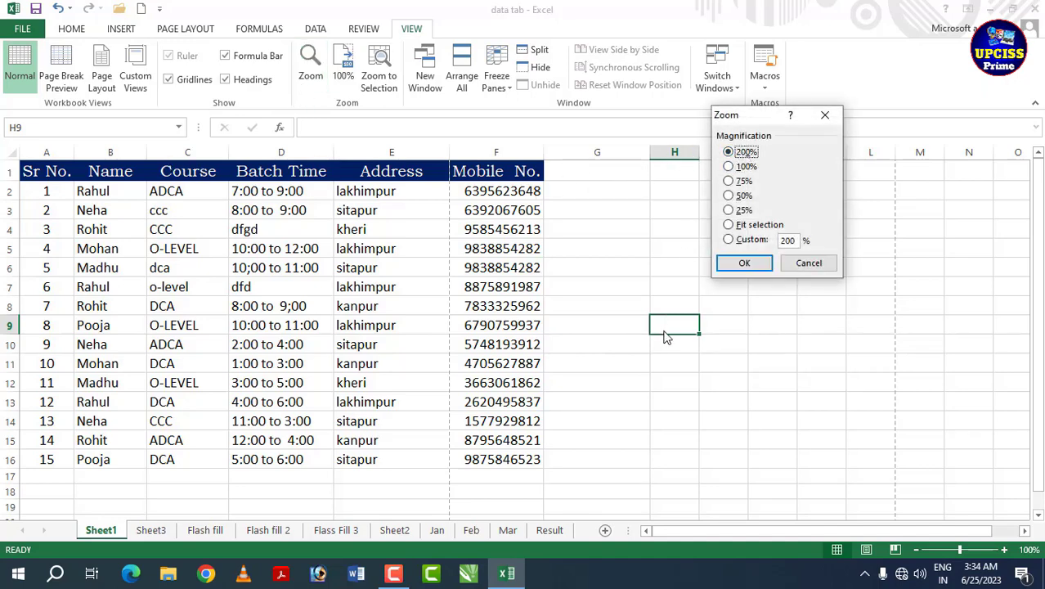
click(753, 267)
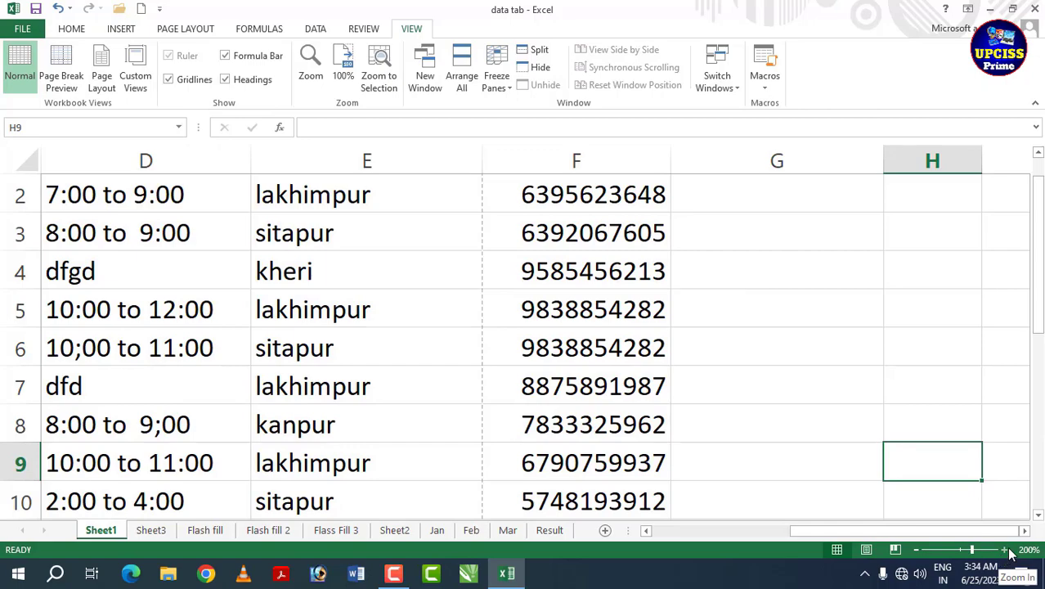
drag(972, 550, 979, 555)
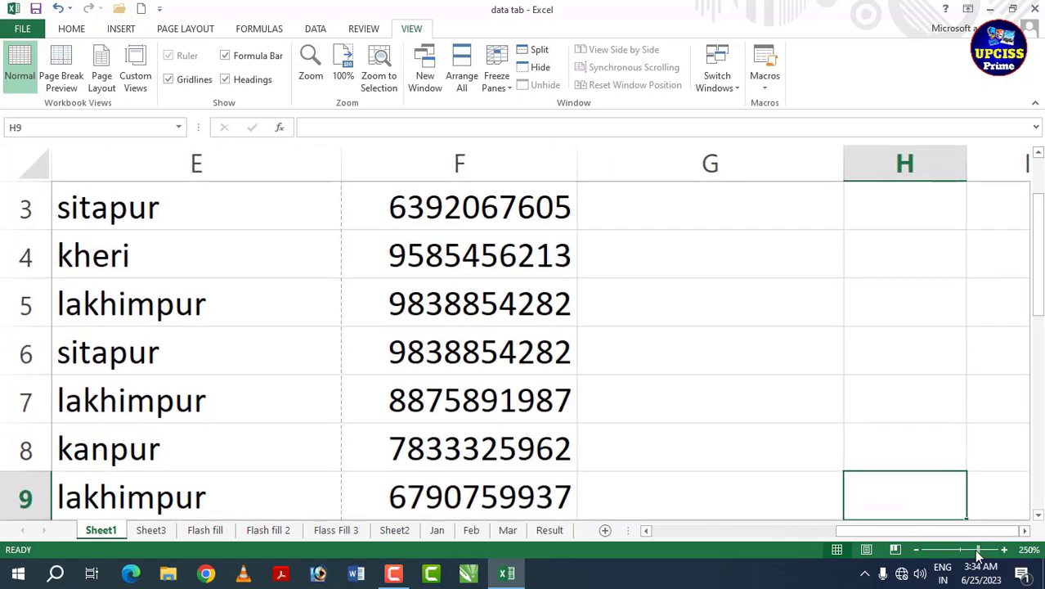
click(918, 553)
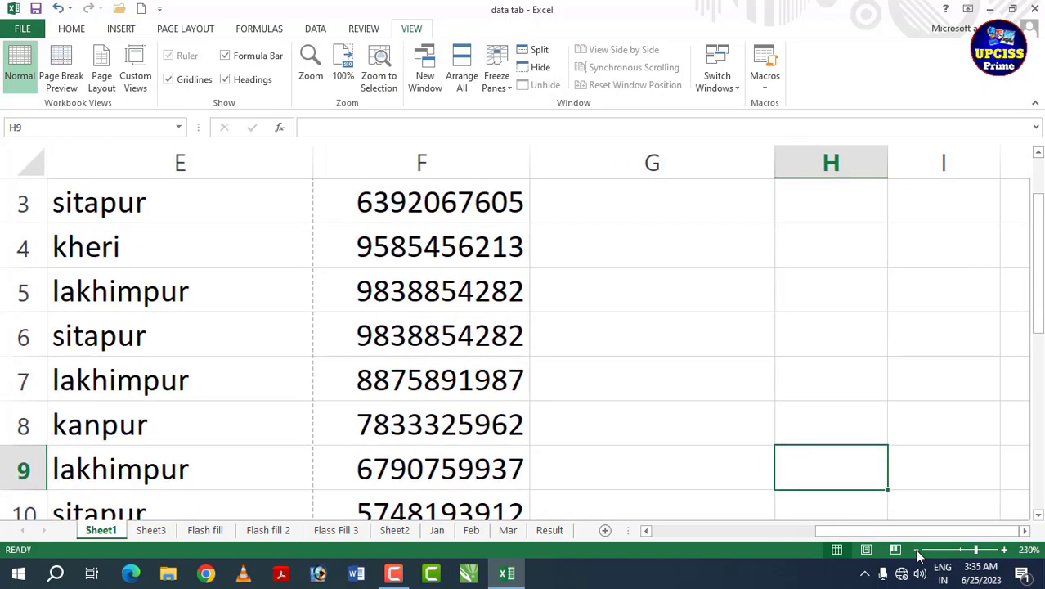
click(344, 72)
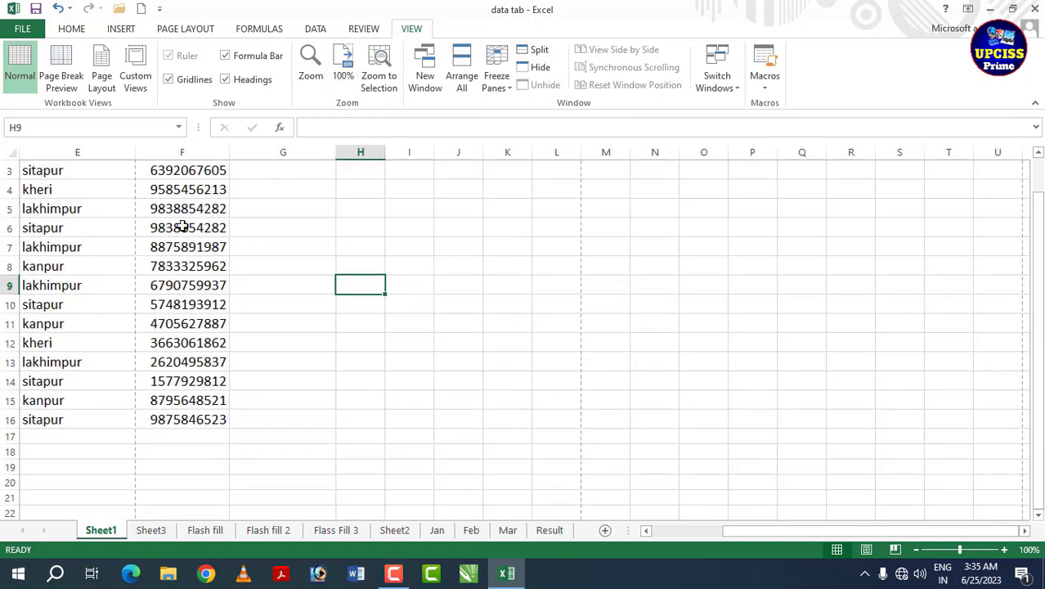
scroll(303, 288, up, 1)
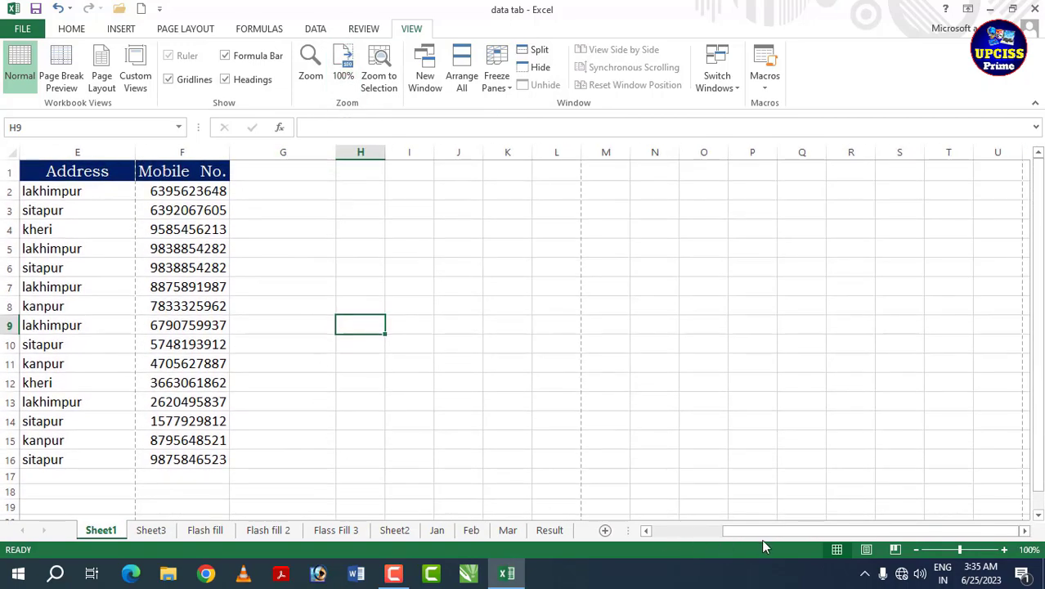
drag(764, 533, 703, 534)
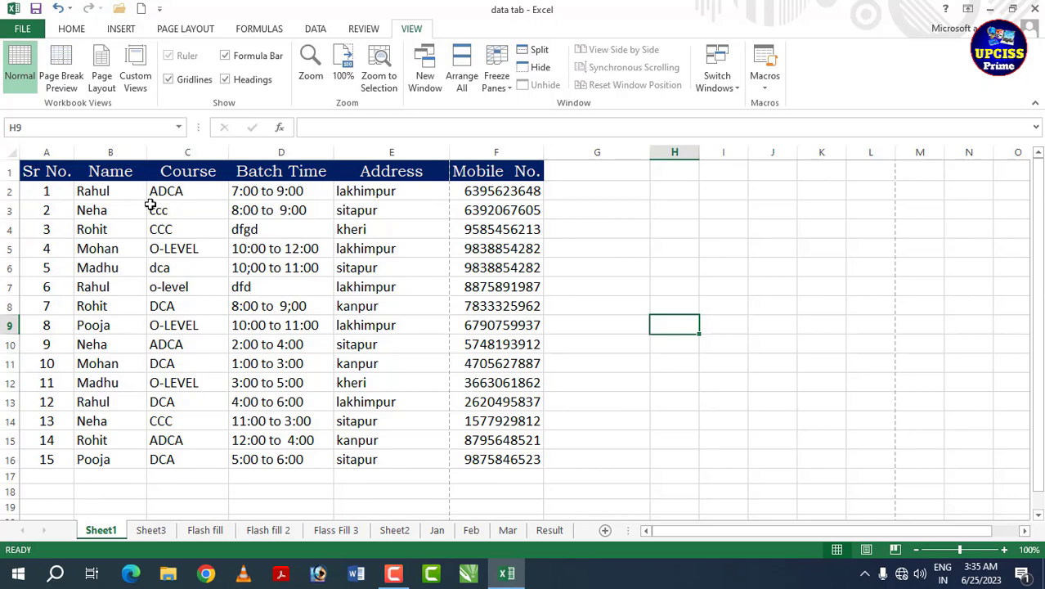
drag(64, 171, 220, 313)
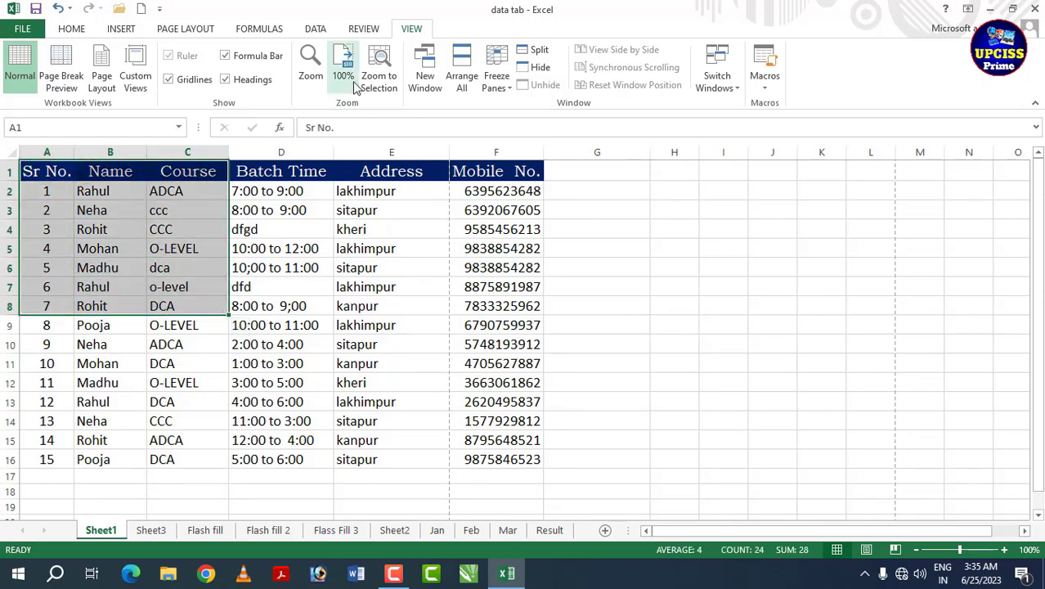
click(379, 69)
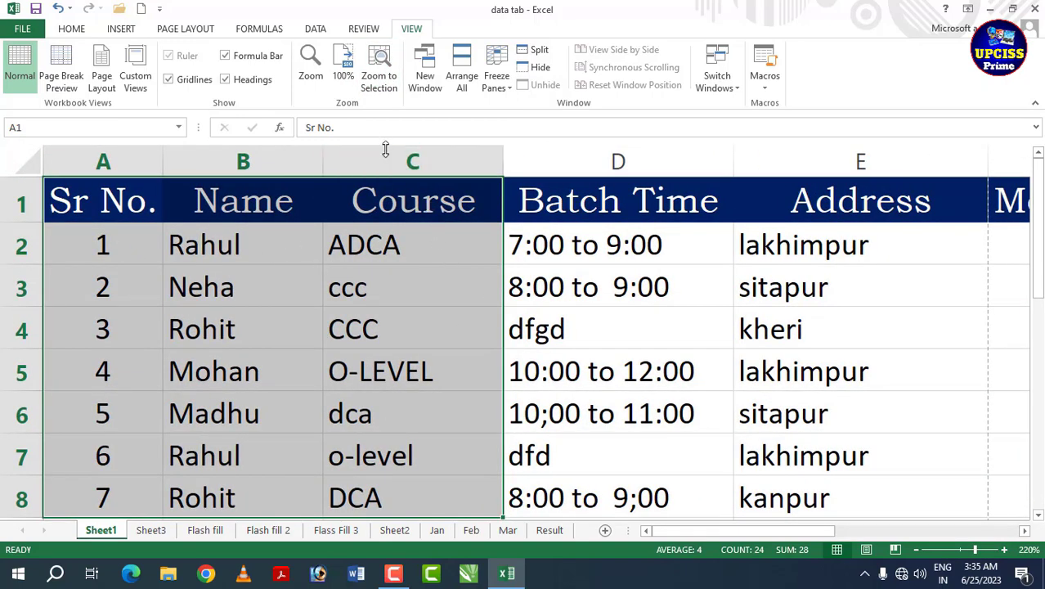
click(347, 82)
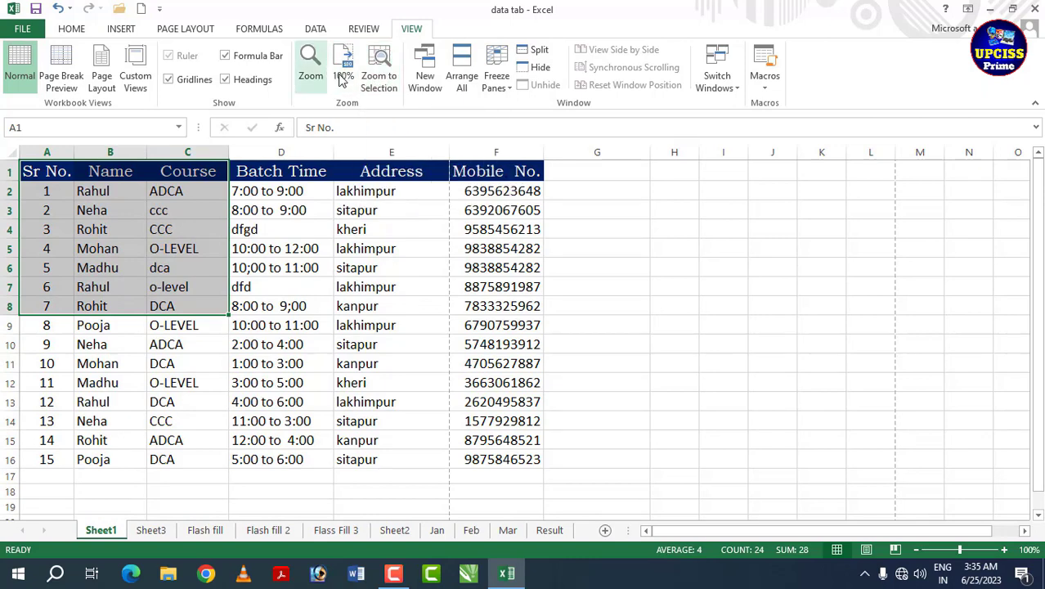
click(353, 229)
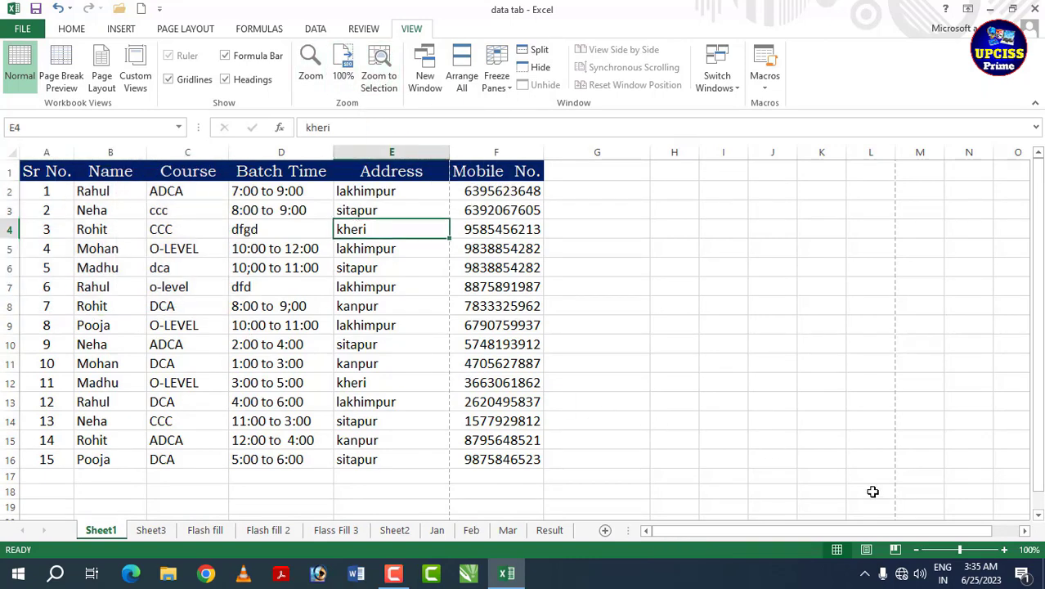
click(1004, 549)
click(1004, 550)
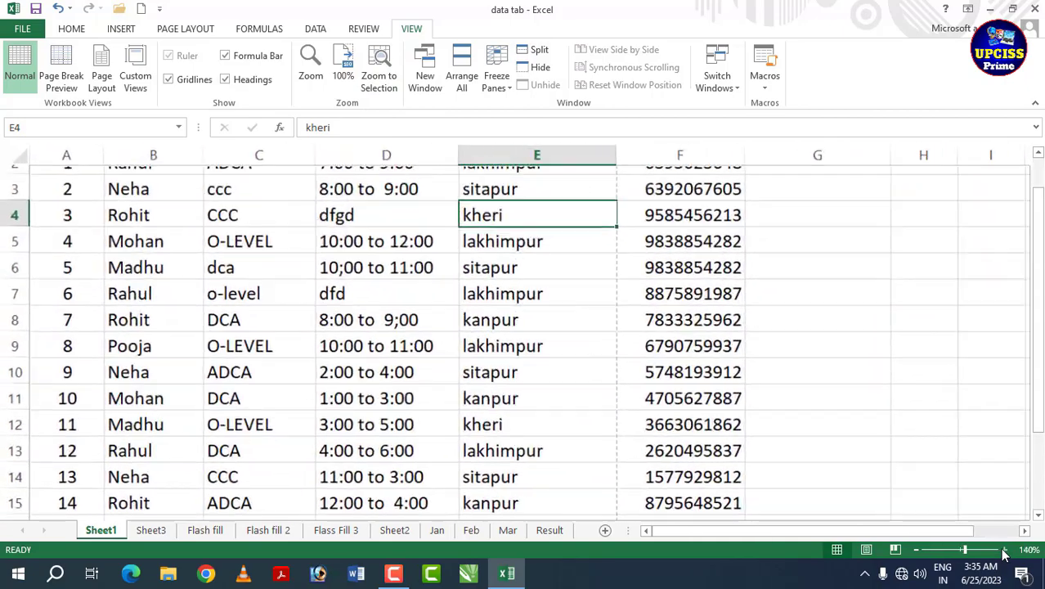
click(1005, 549)
click(1005, 550)
scroll(475, 363, up, 1)
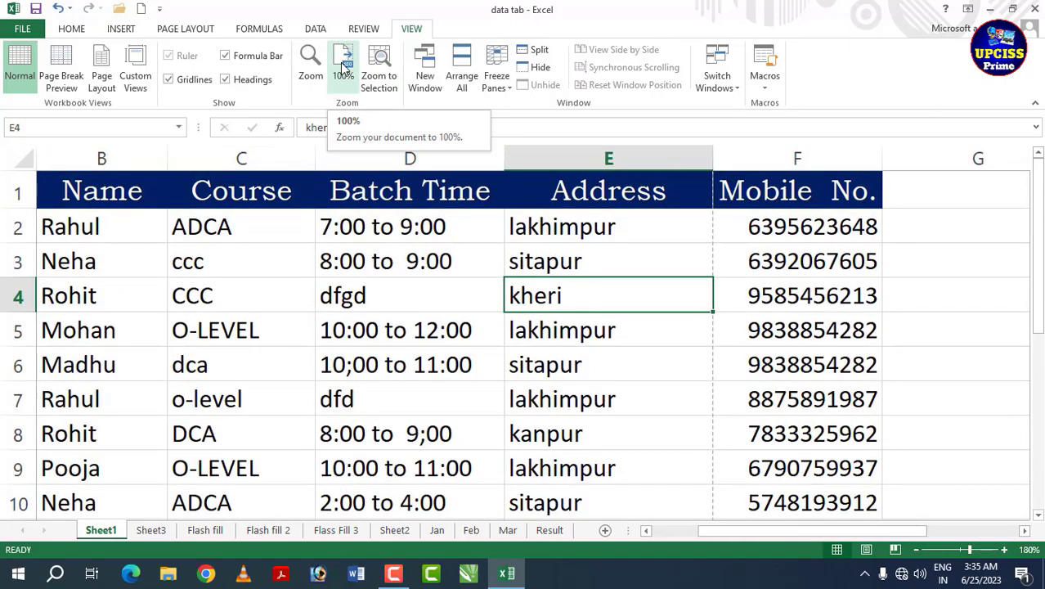
click(345, 67)
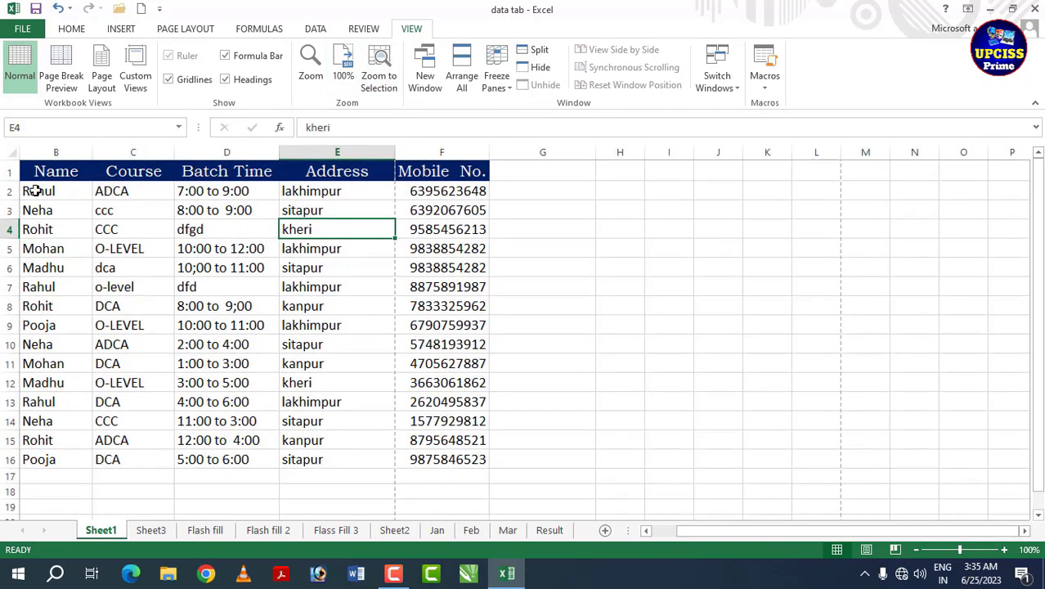
mouse_move(35, 191)
mouse_down()
mouse_move(257, 325)
mouse_move(272, 350)
mouse_up()
click(385, 90)
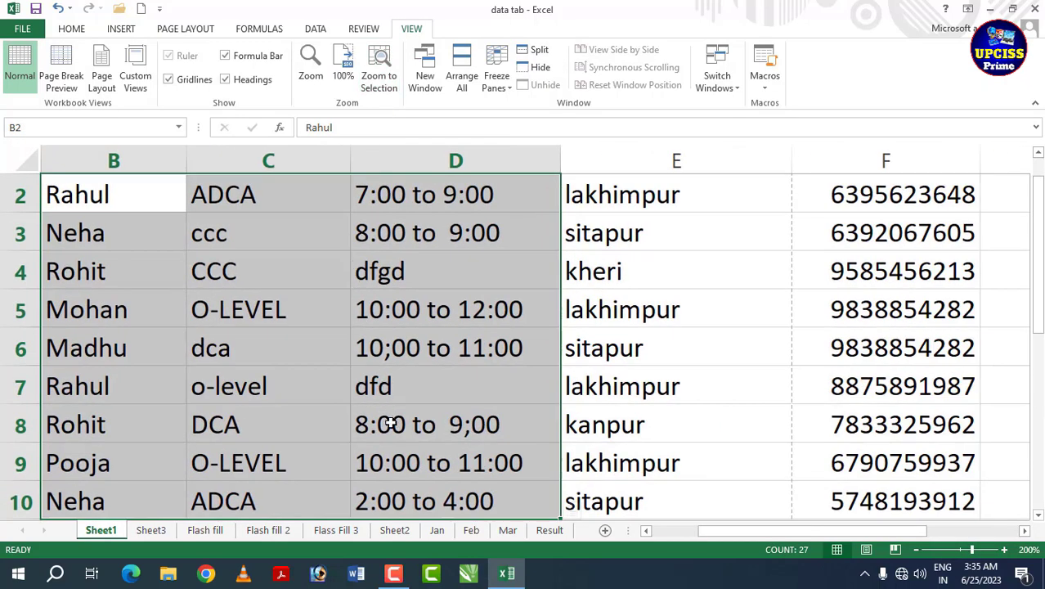
click(343, 65)
click(381, 299)
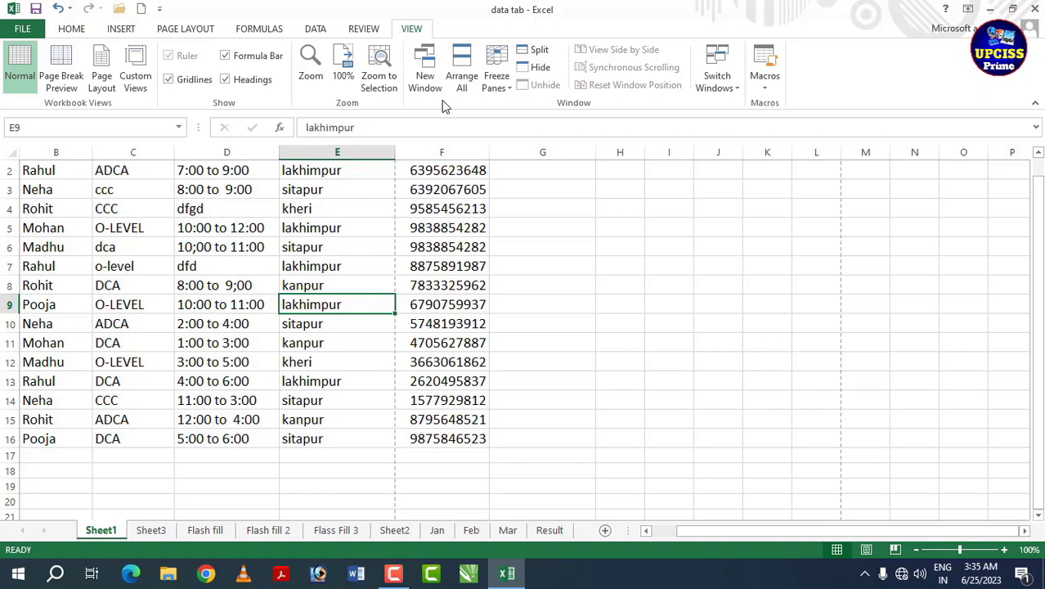
Step: Open new windows onto the data tab workbook, creating data tab:2 and data tab:3
click(528, 214)
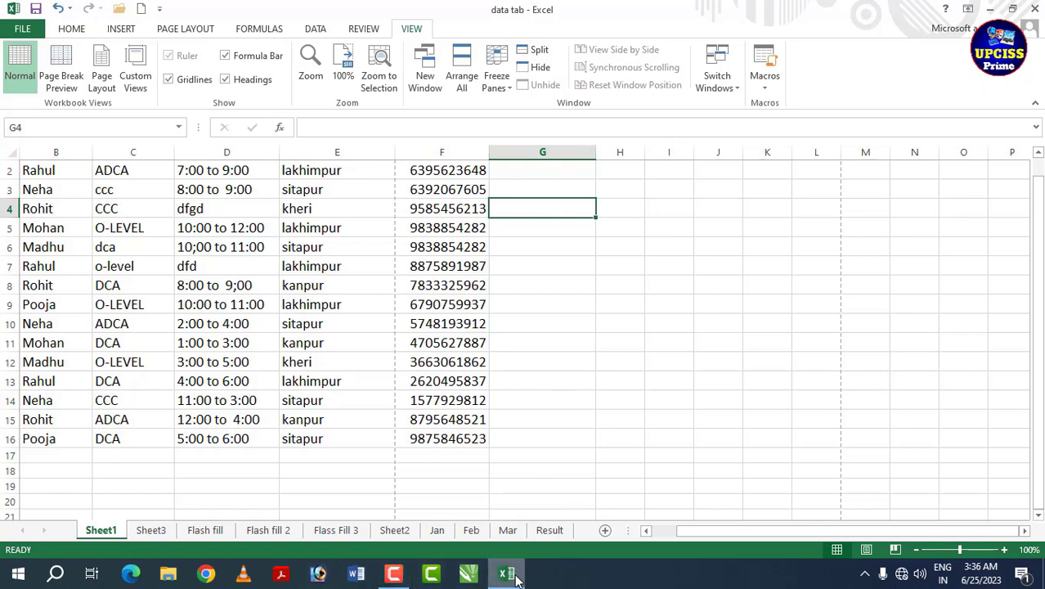
mouse_move(516, 579)
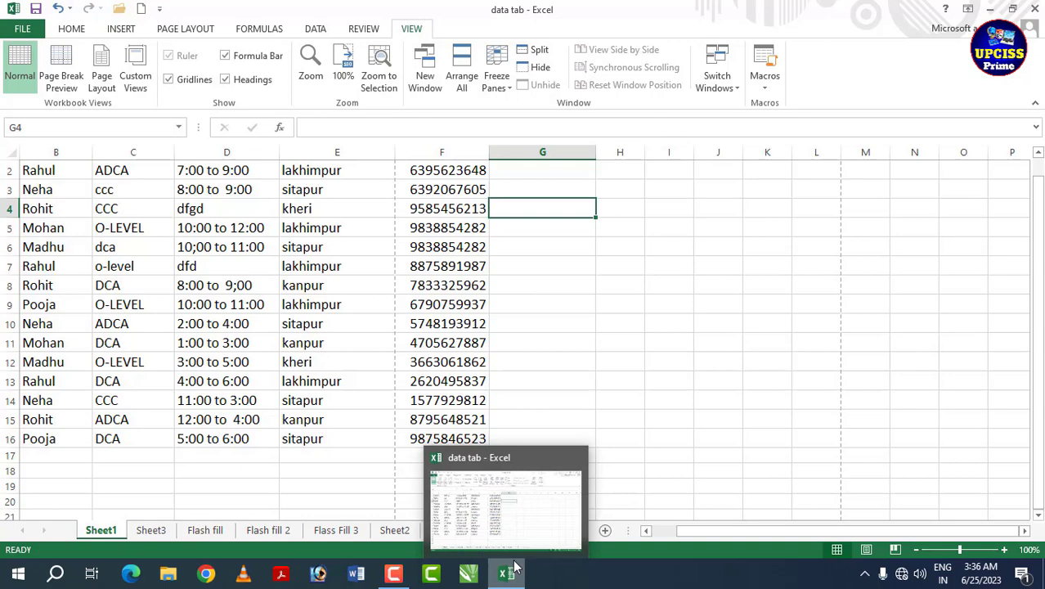
click(544, 264)
click(425, 82)
click(438, 88)
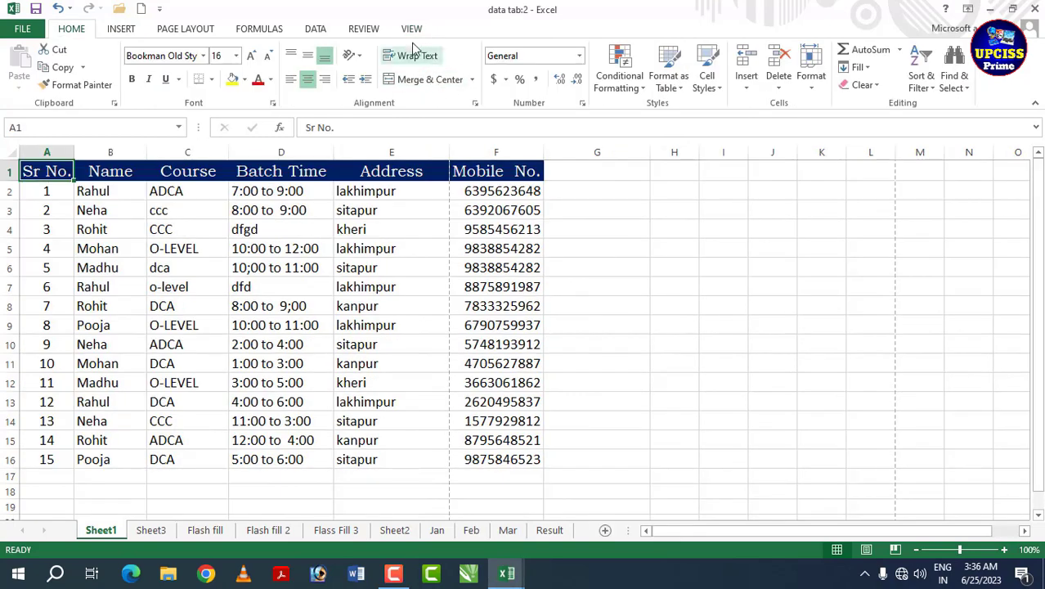
click(411, 31)
click(435, 82)
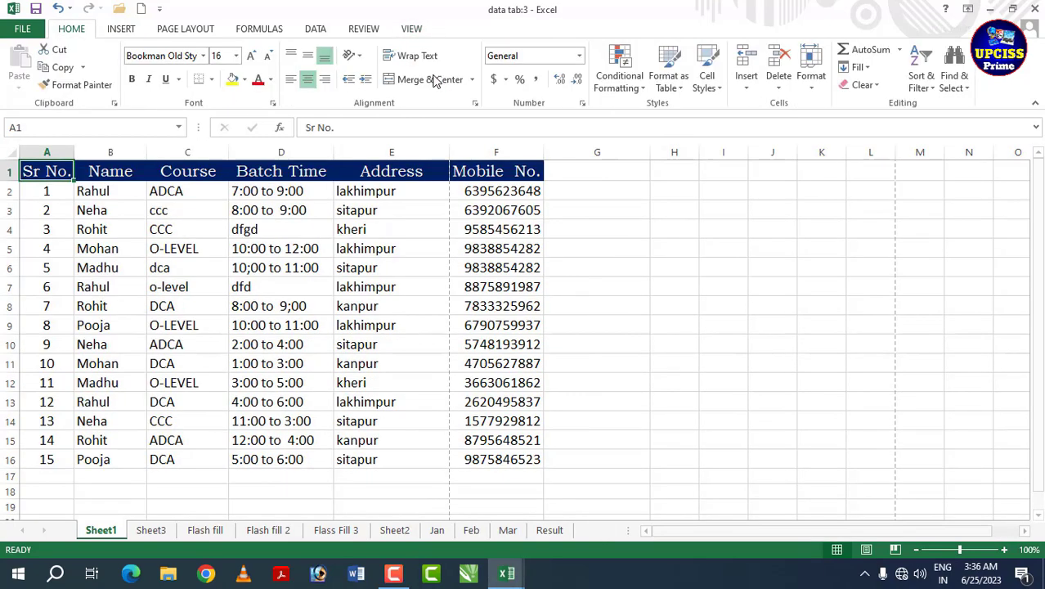
Step: Open a fourth window, data tab:4, and bring it to the front
mouse_move(507, 572)
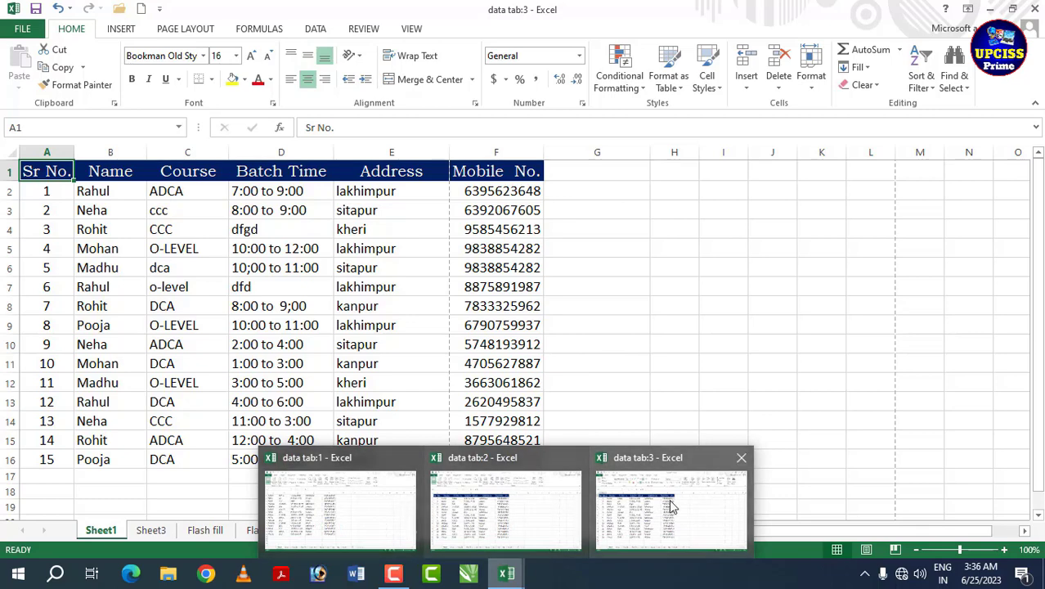
click(666, 251)
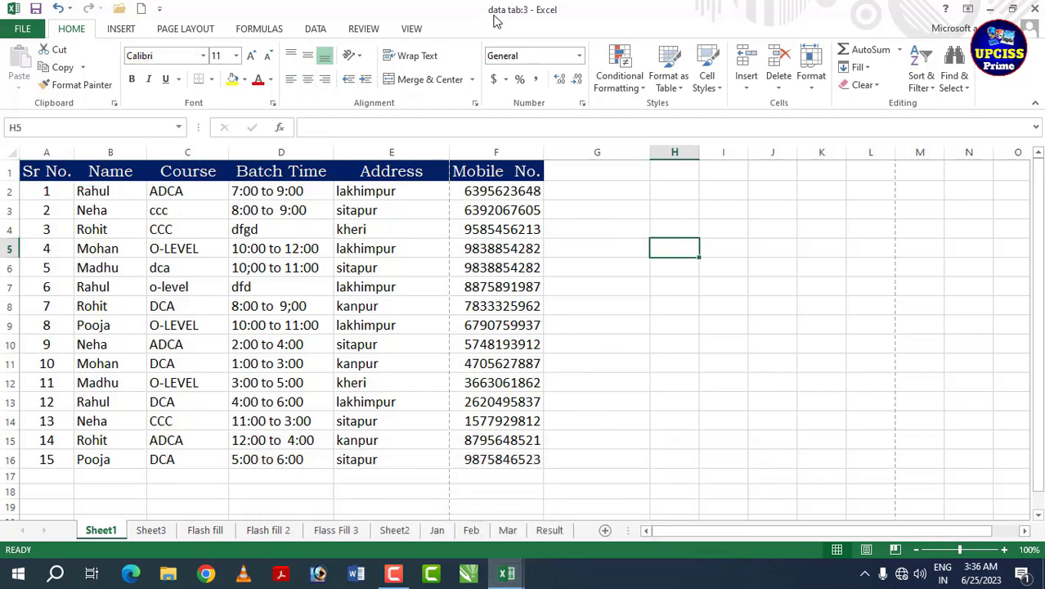
click(411, 29)
click(419, 75)
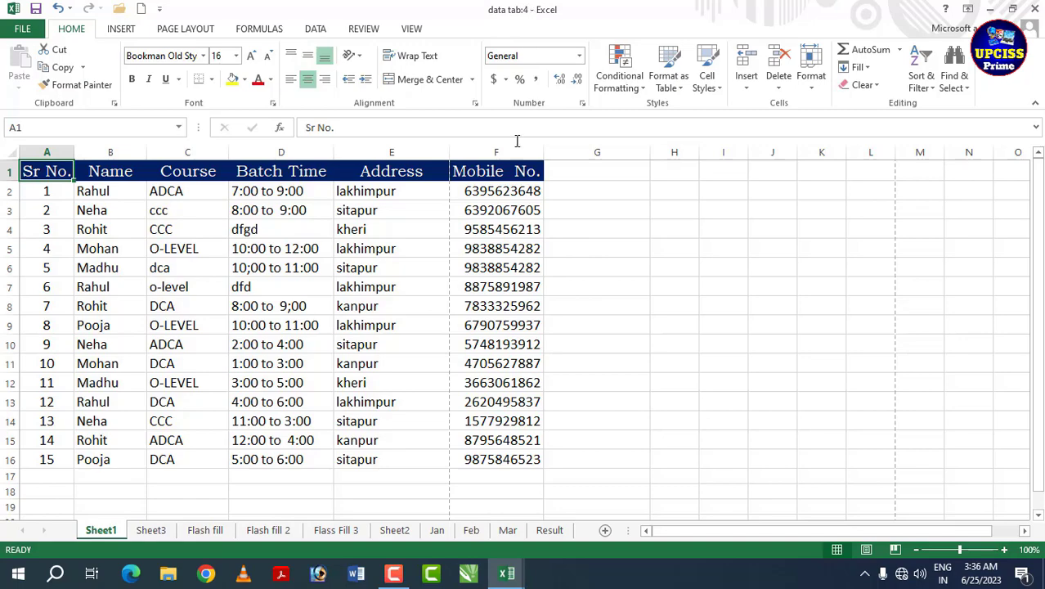
mouse_move(505, 570)
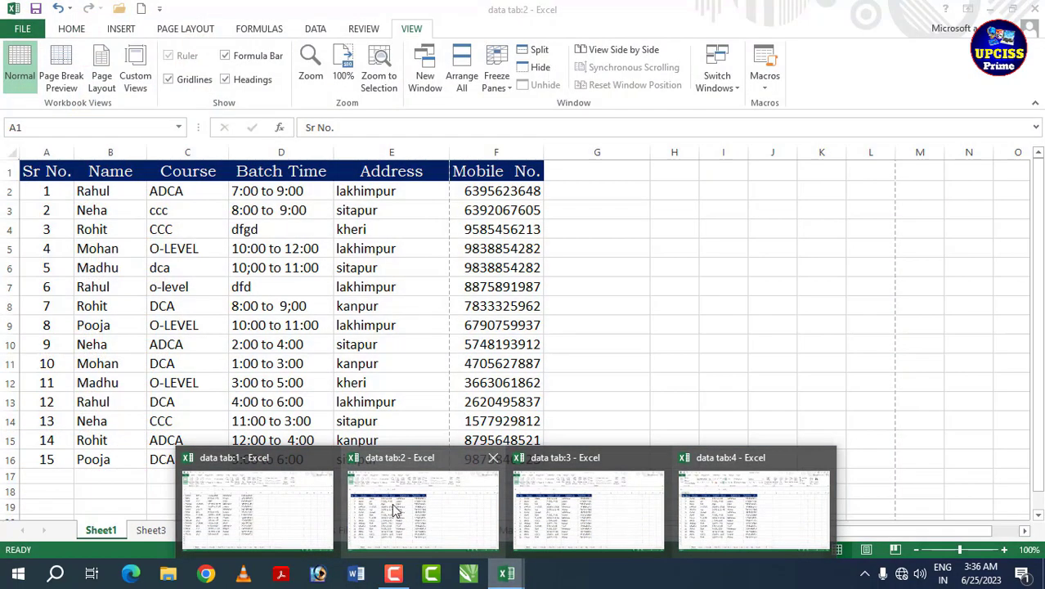
click(600, 306)
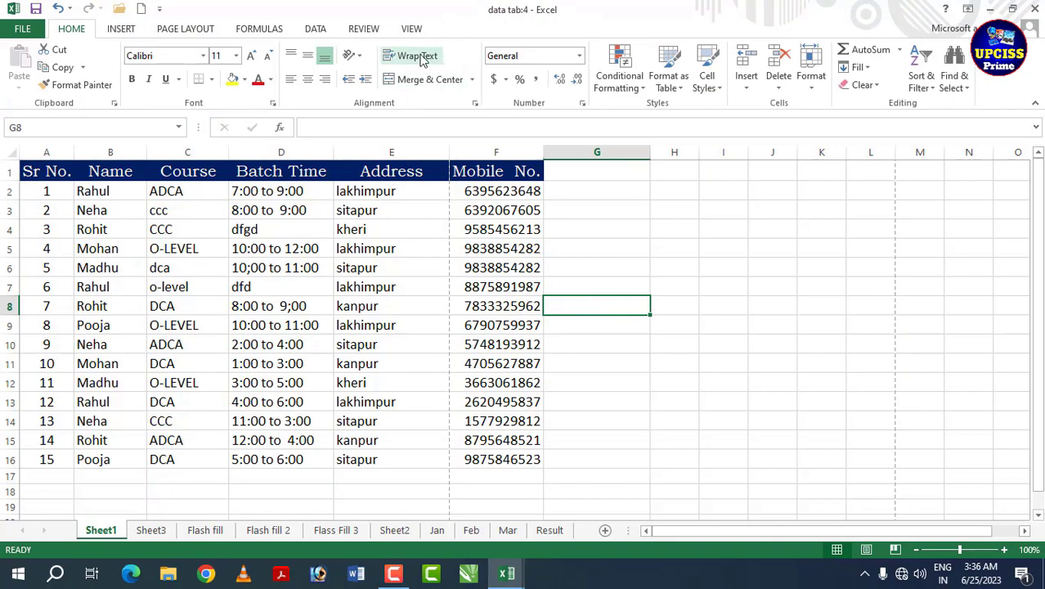
click(413, 29)
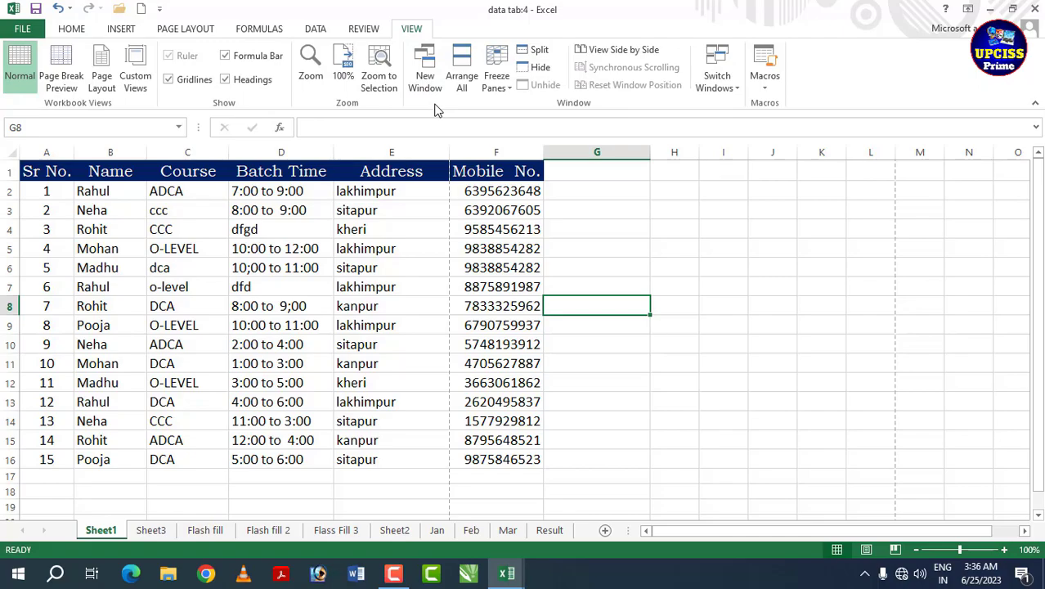
mouse_move(507, 572)
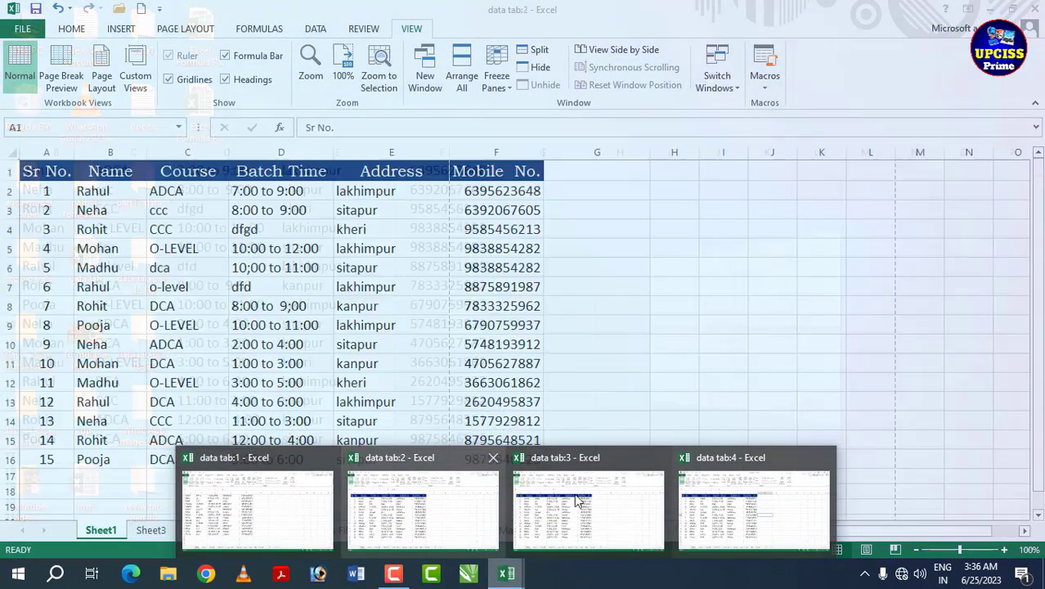
click(564, 231)
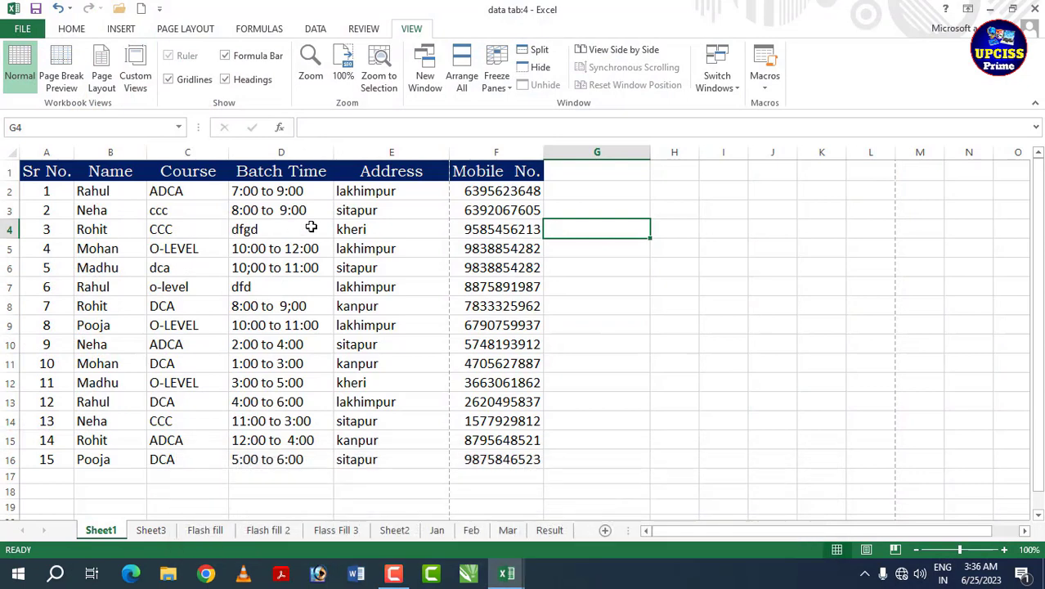
Step: Arrange all four data tab windows tiled across the screen
click(464, 75)
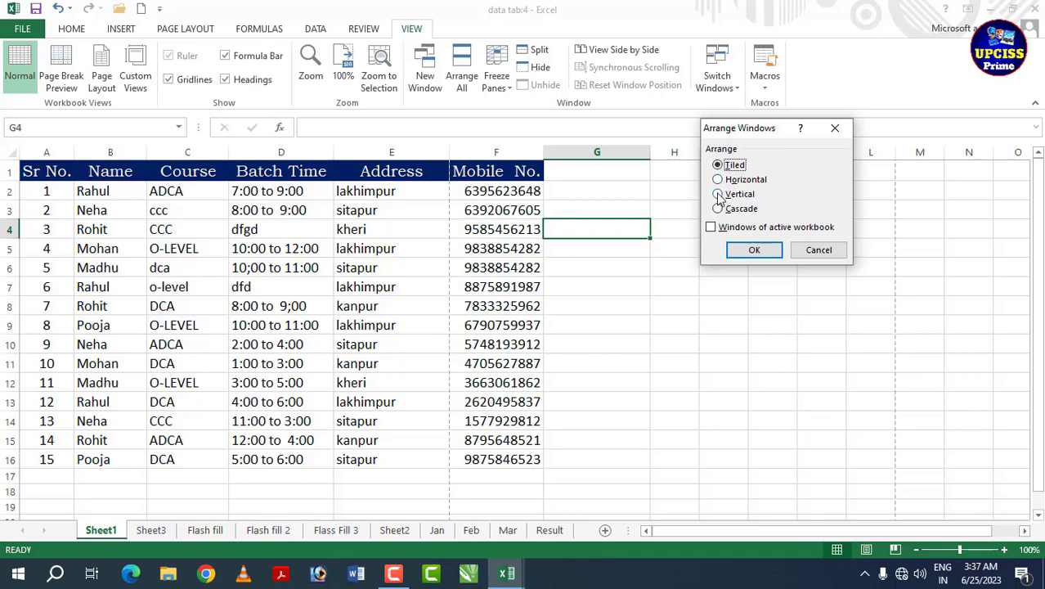
click(754, 249)
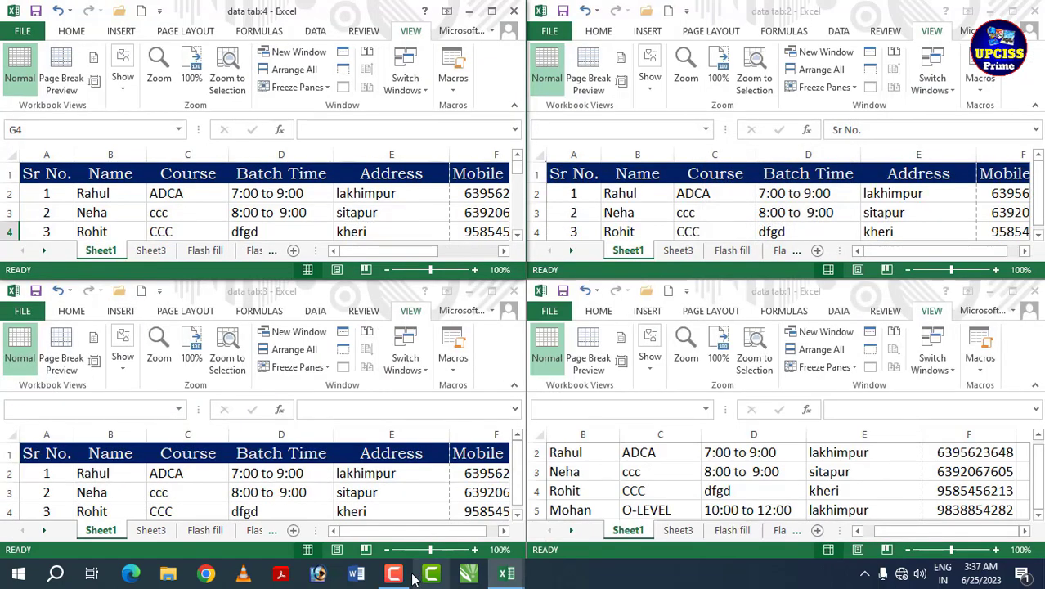
scroll(378, 171, down, 1)
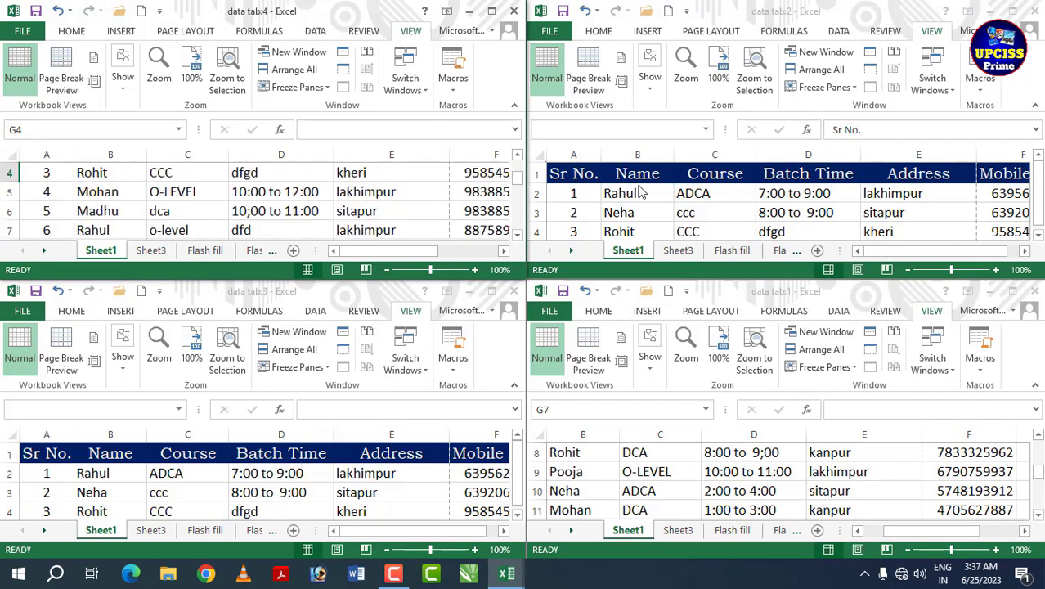
scroll(636, 183, down, 2)
scroll(636, 182, up, 2)
Step: Activate the data tab:3 and data tab:1 windows in turn, then maximize data tab:2
click(403, 459)
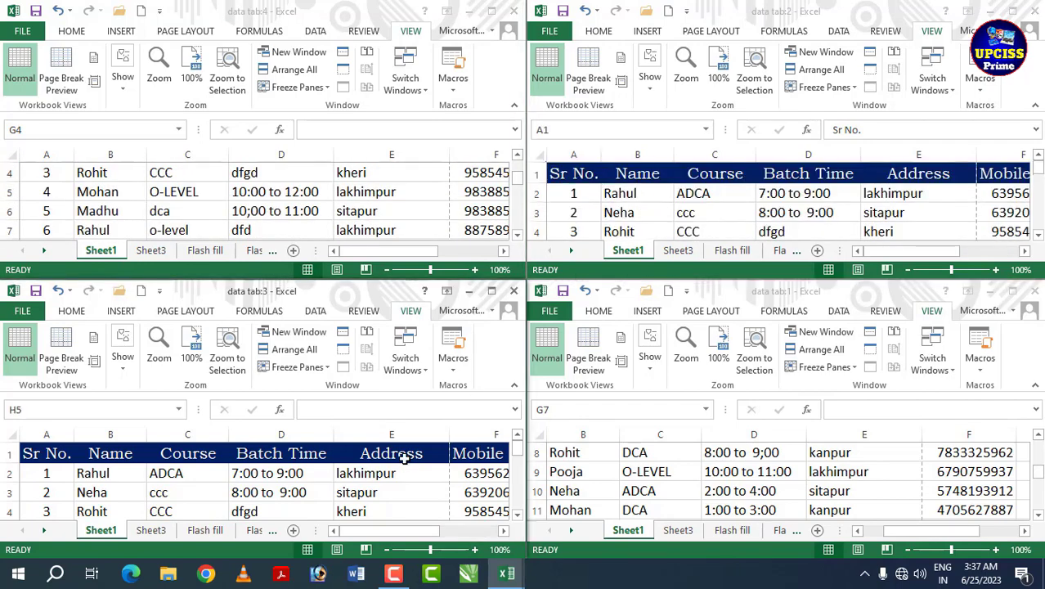
scroll(403, 460, down, 4)
scroll(403, 460, up, 4)
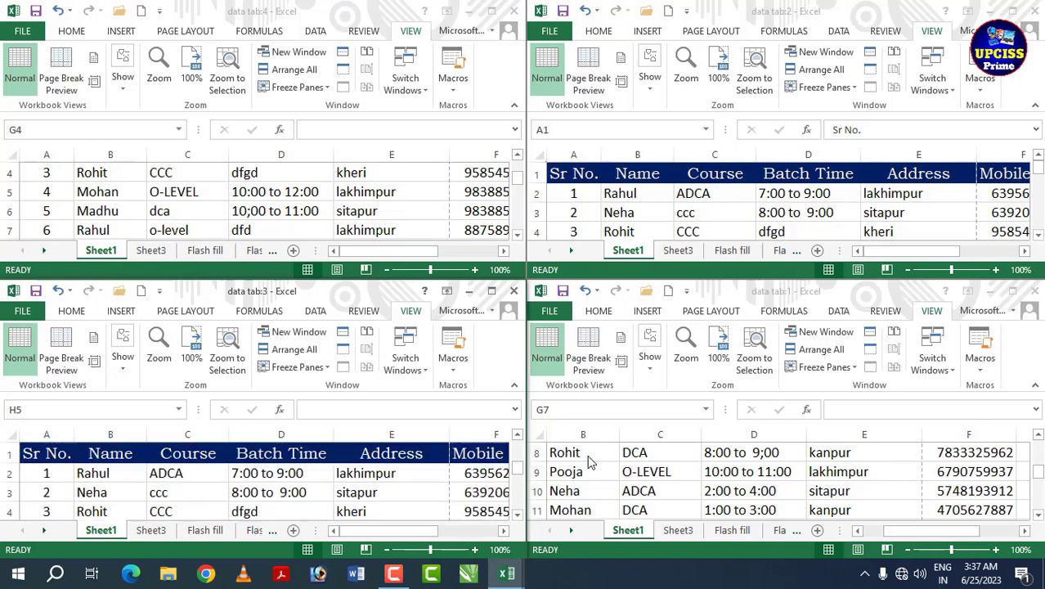
click(591, 462)
scroll(591, 462, down, 3)
scroll(591, 462, up, 3)
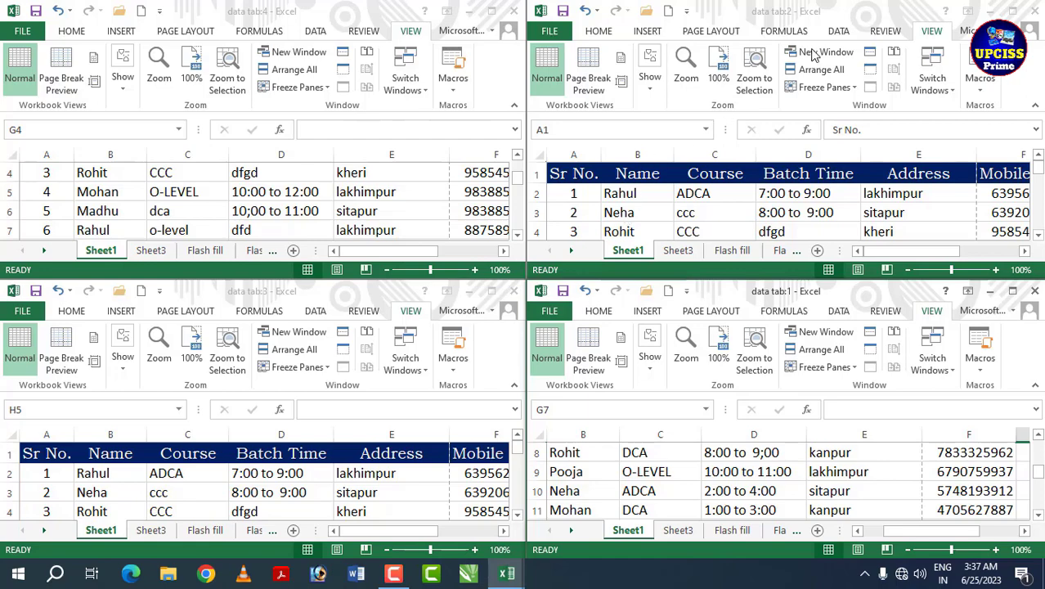
click(1013, 10)
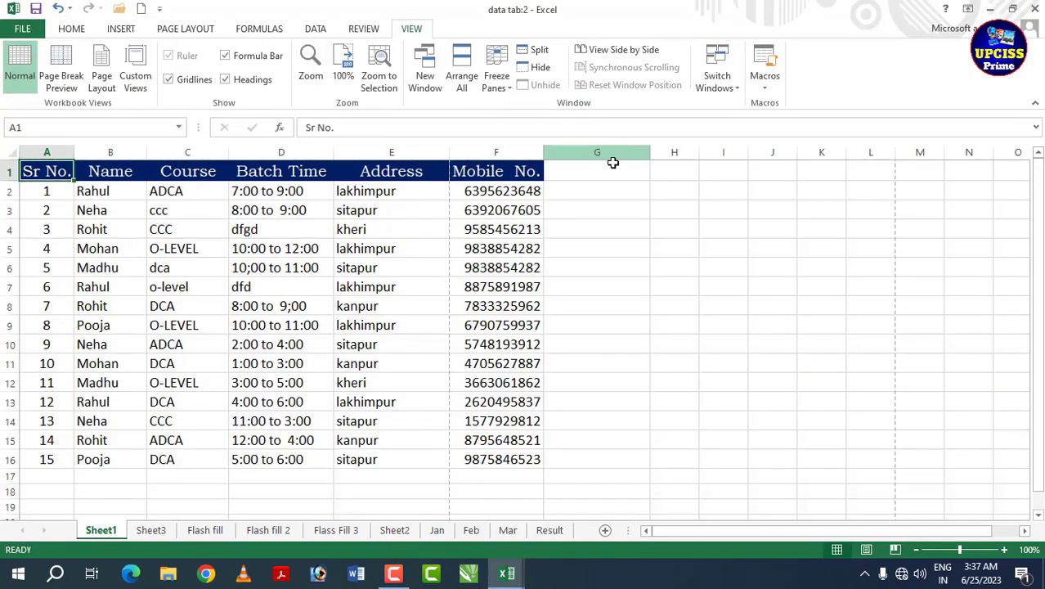
Step: Tile all open workbook windows across the screen with Arrange All
click(462, 72)
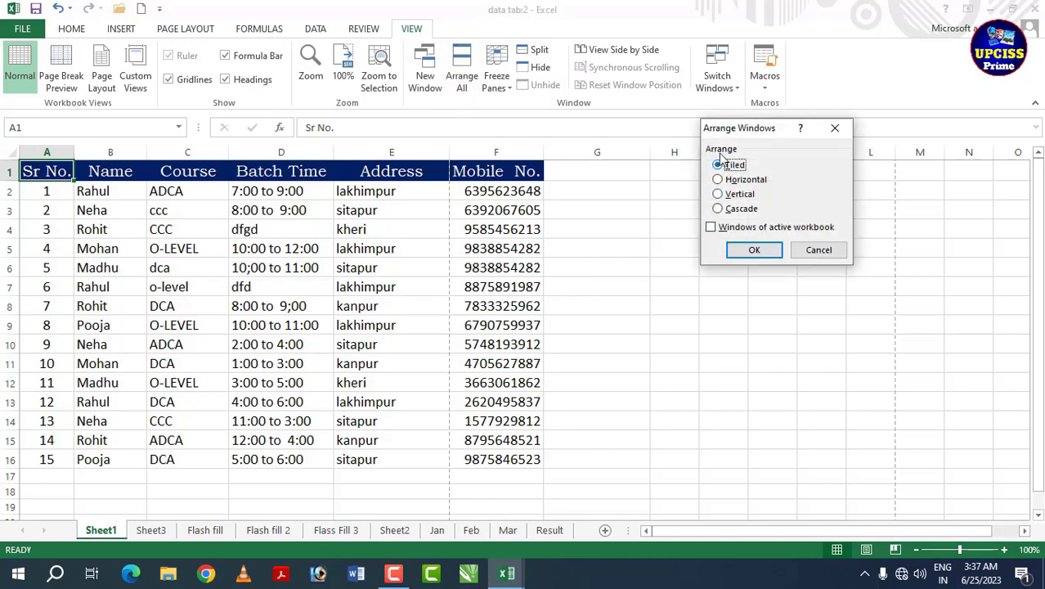
click(754, 250)
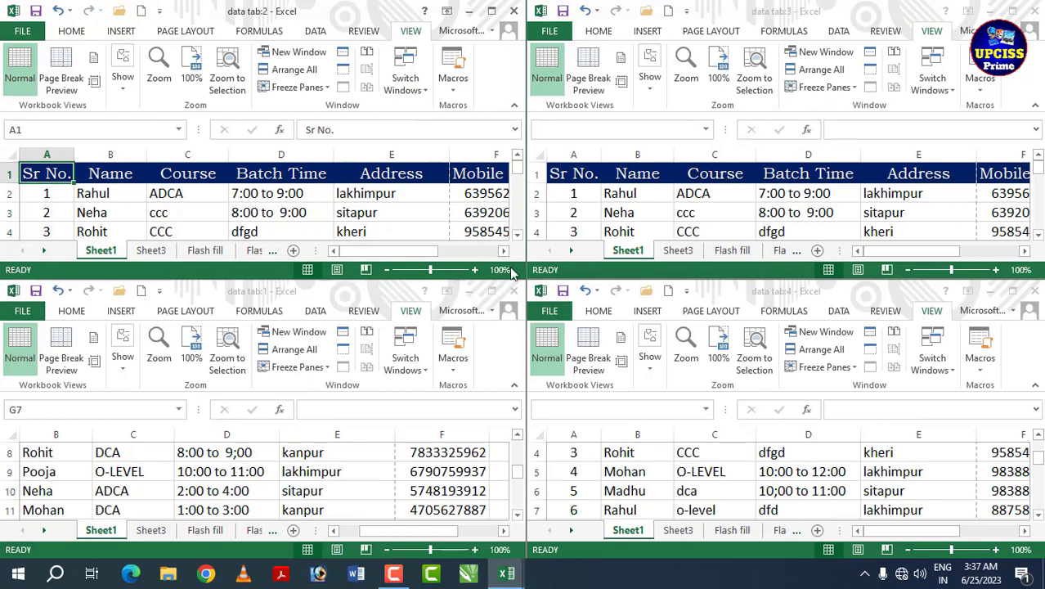
click(612, 198)
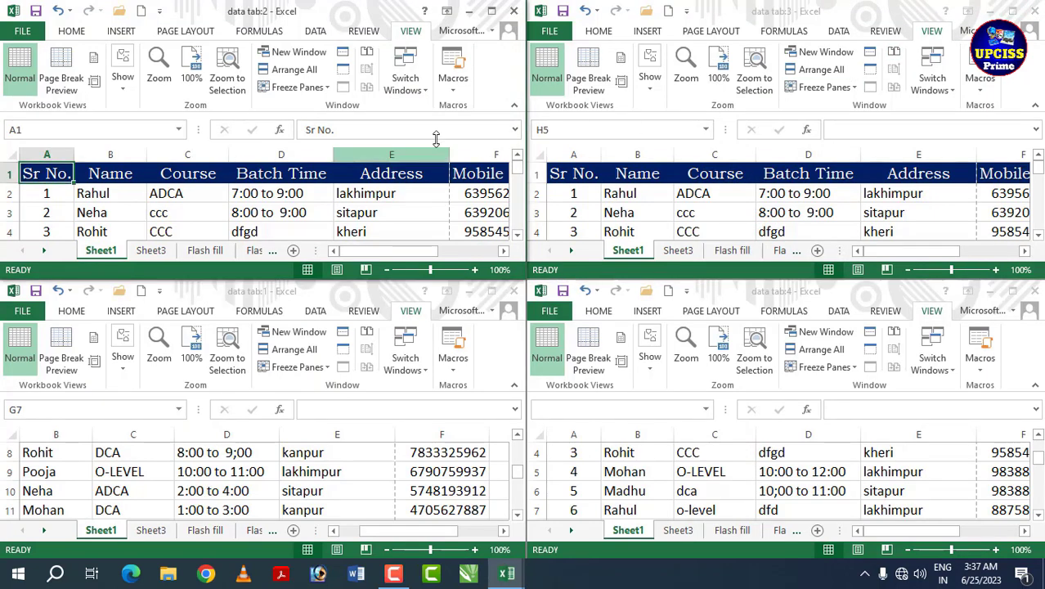
Step: Maximize the data tab:1 window and bring column A of the student table back into view
click(425, 364)
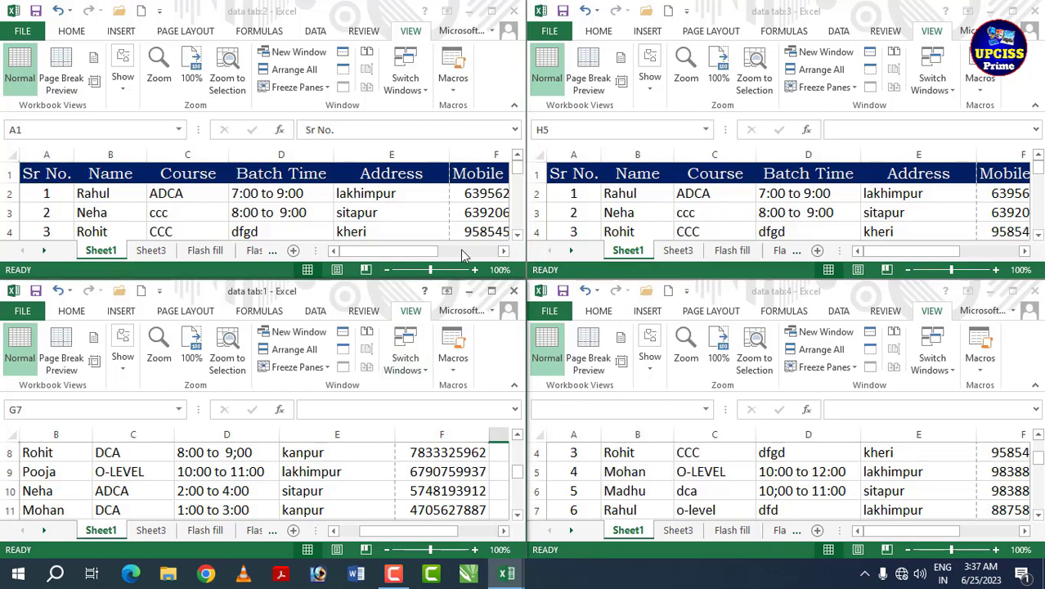
click(485, 291)
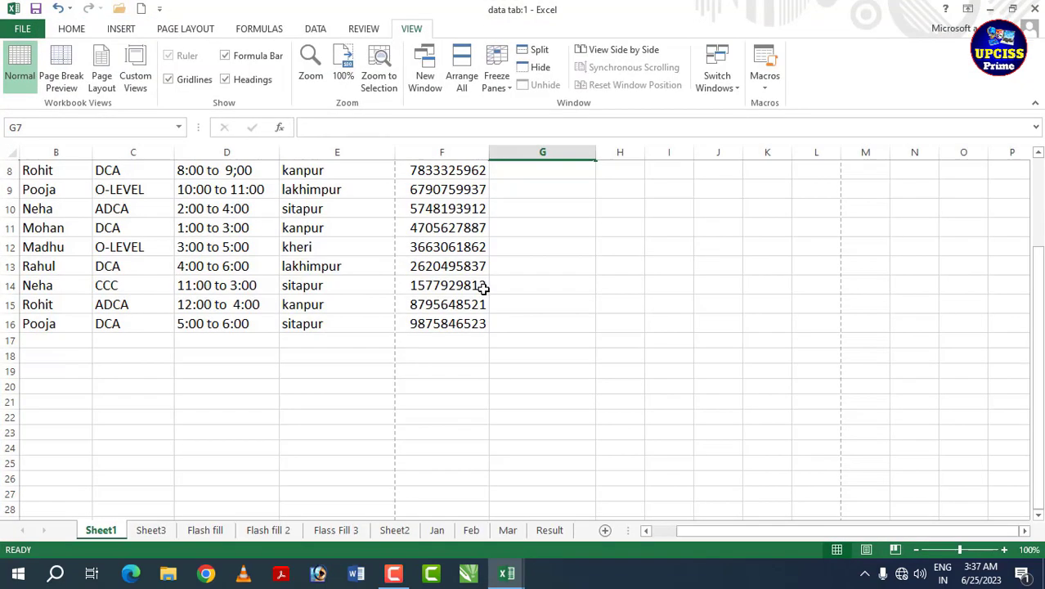
scroll(483, 286, up, 3)
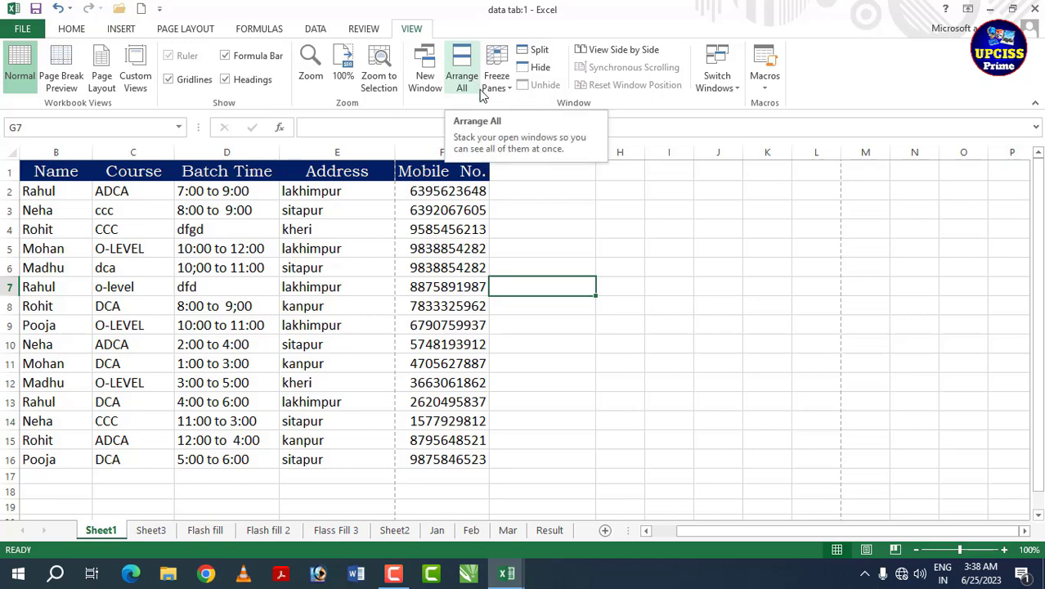
click(502, 394)
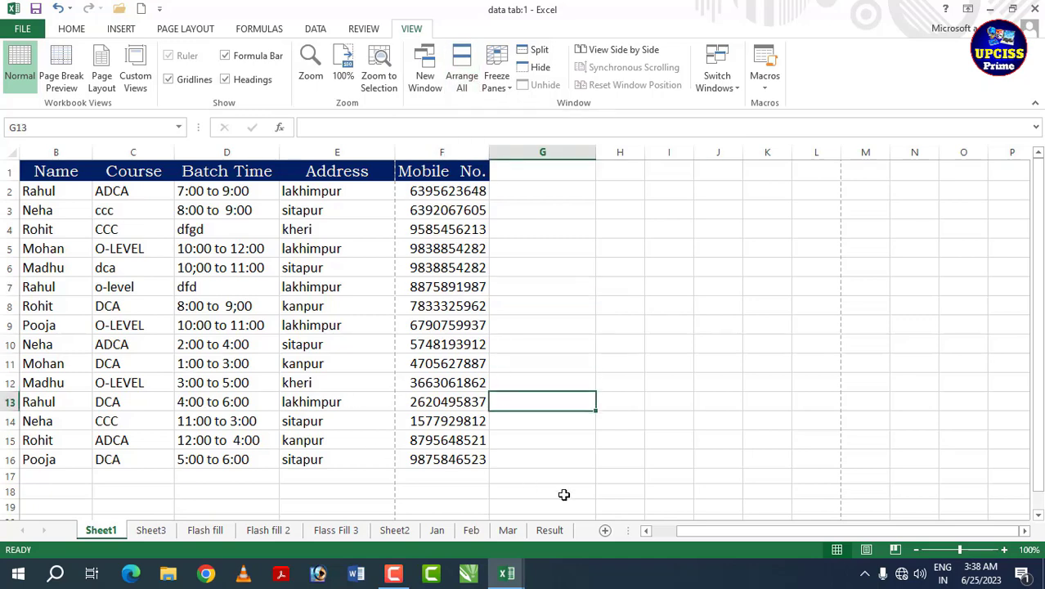
click(646, 531)
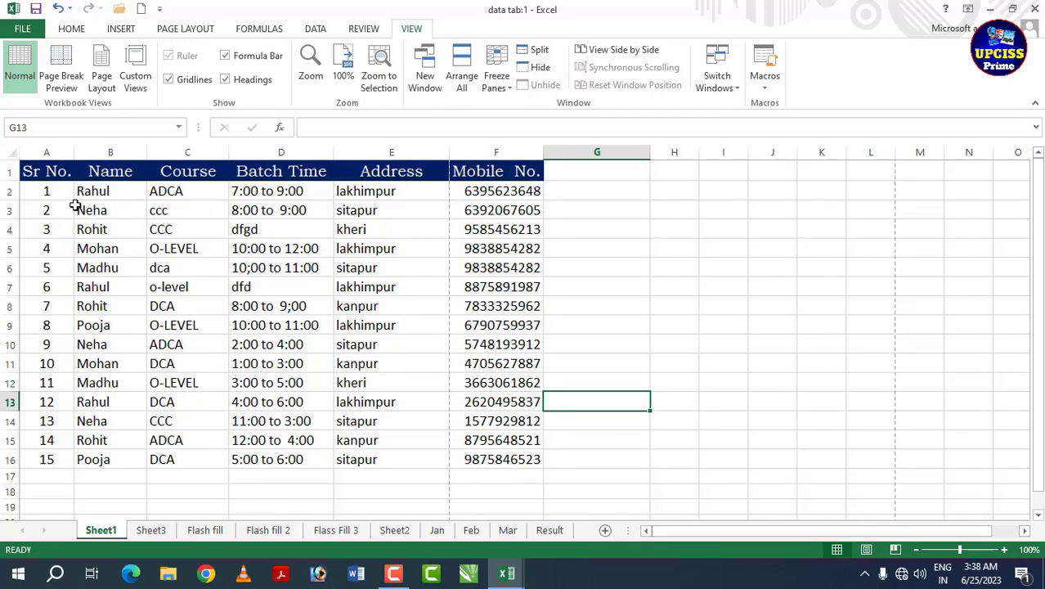
Step: Copy the records in B2:F16 and paste them at B17 and B32
drag(106, 193, 529, 464)
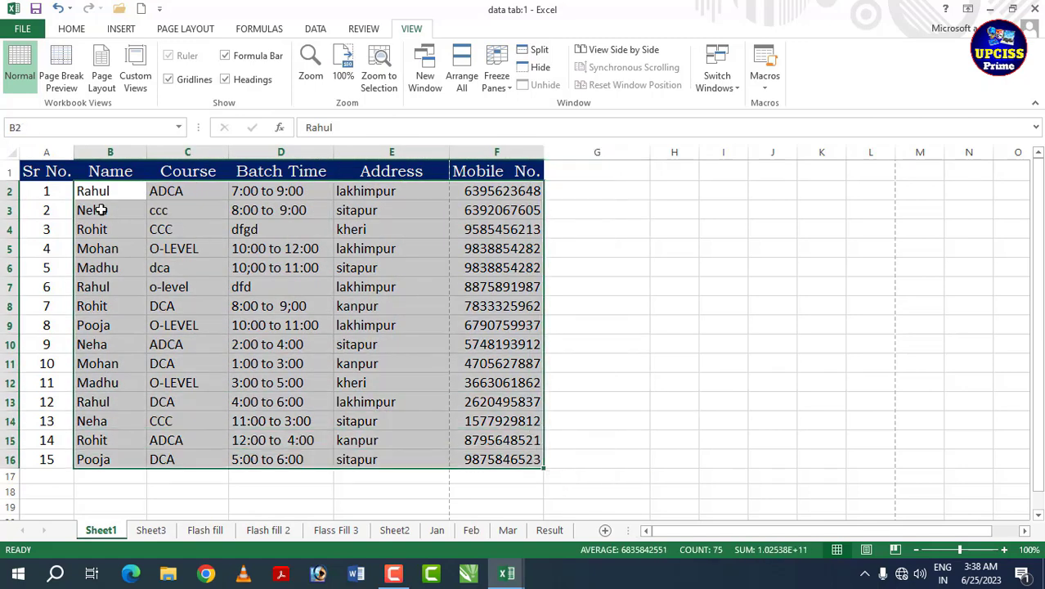
key(ctrl+c)
drag(94, 190, 496, 457)
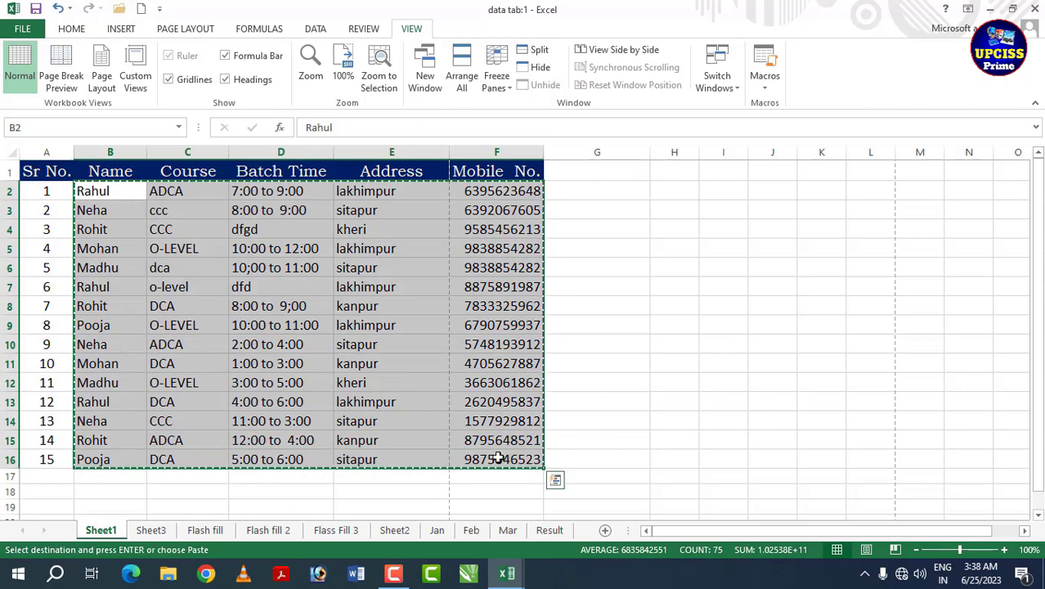
scroll(105, 365, down, 2)
click(106, 366)
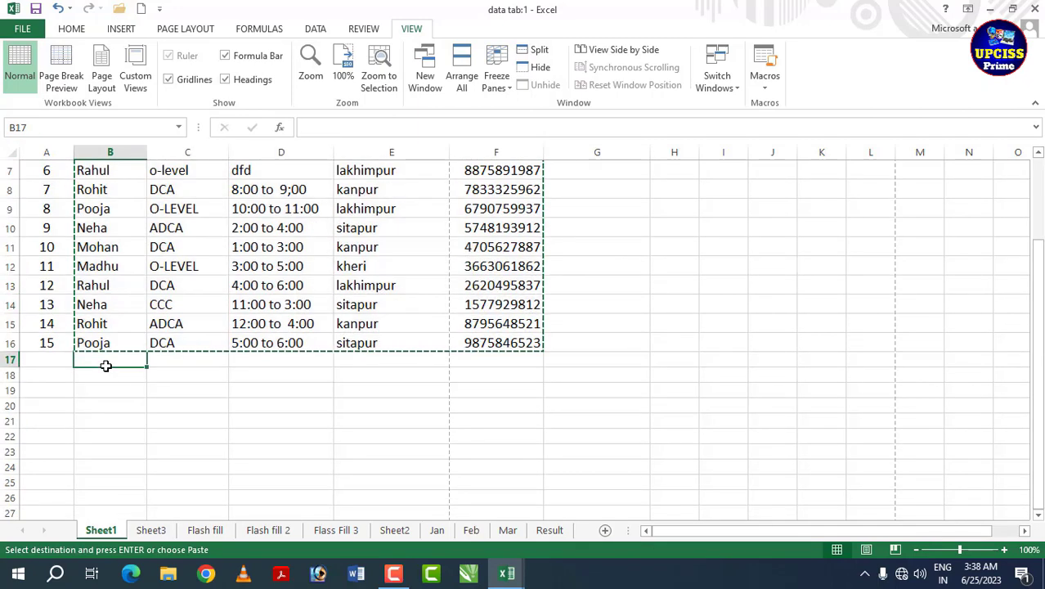
key(ctrl+v)
scroll(146, 323, down, 5)
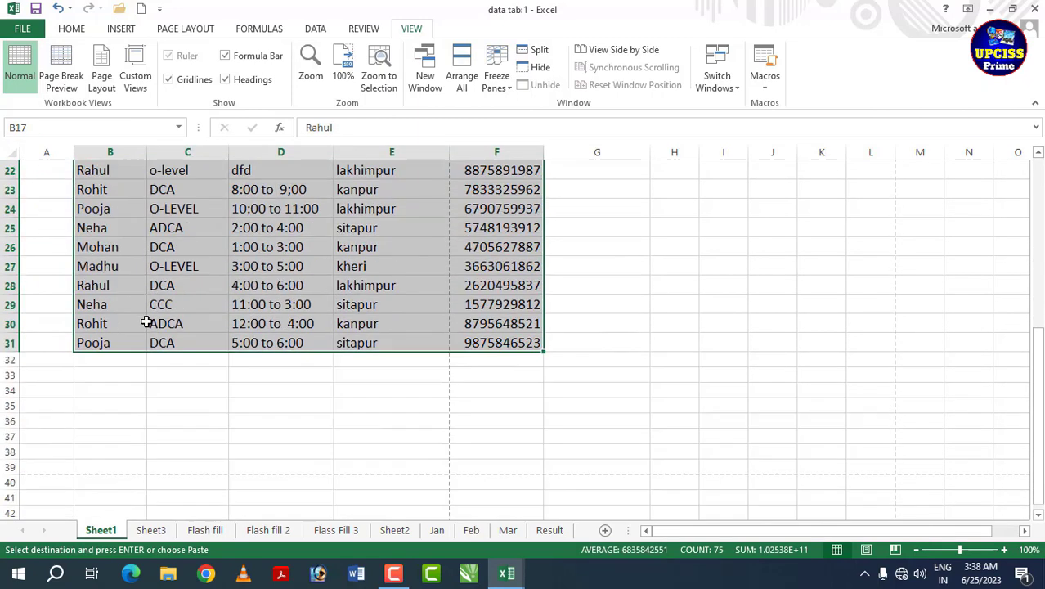
click(106, 361)
key(ctrl+v)
scroll(227, 334, up, 3)
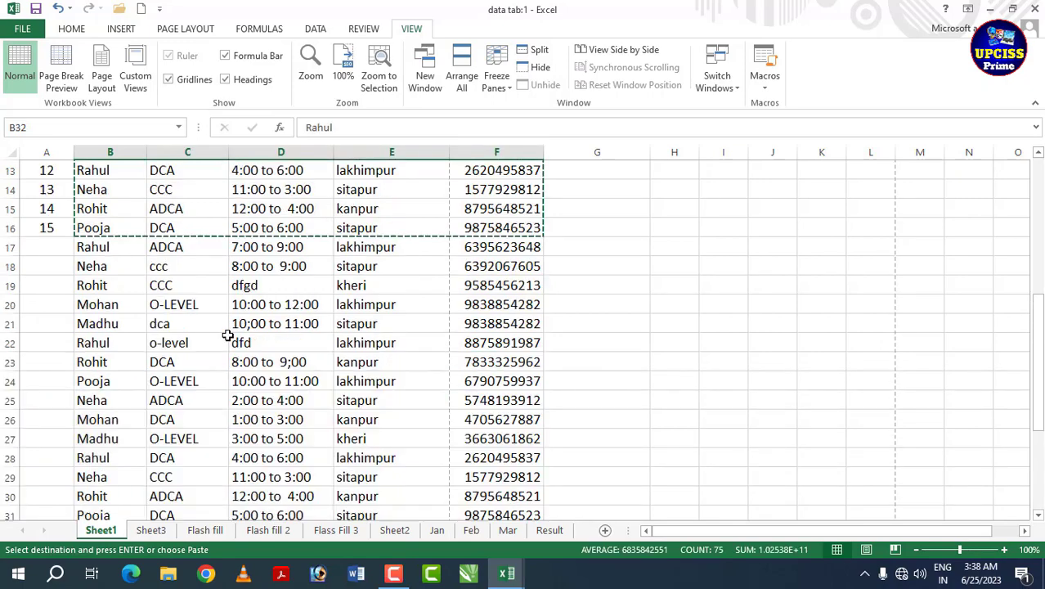
scroll(198, 352, up, 4)
click(337, 291)
click(789, 303)
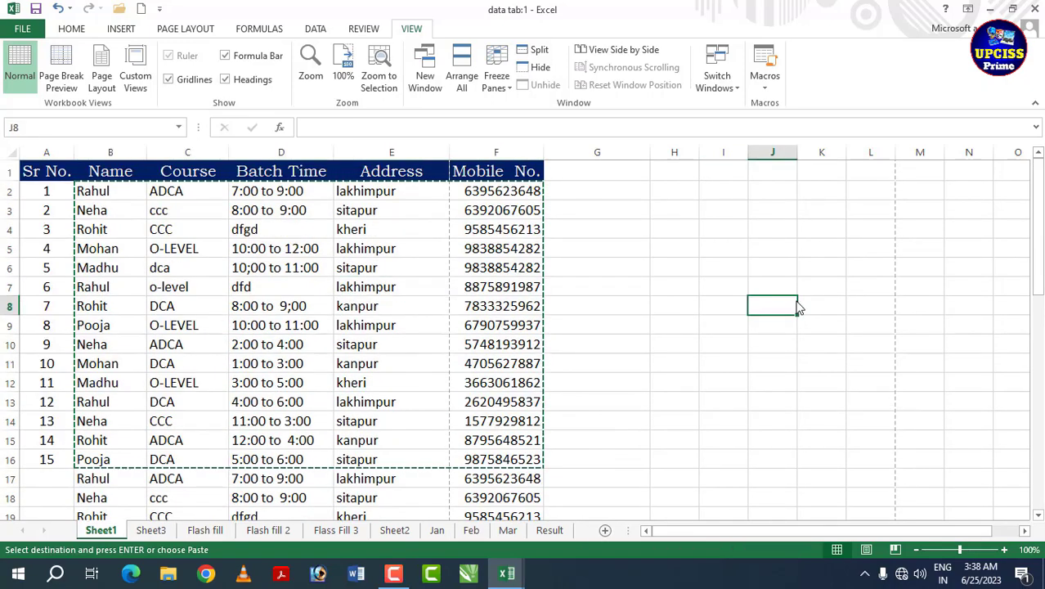
click(739, 402)
click(739, 402)
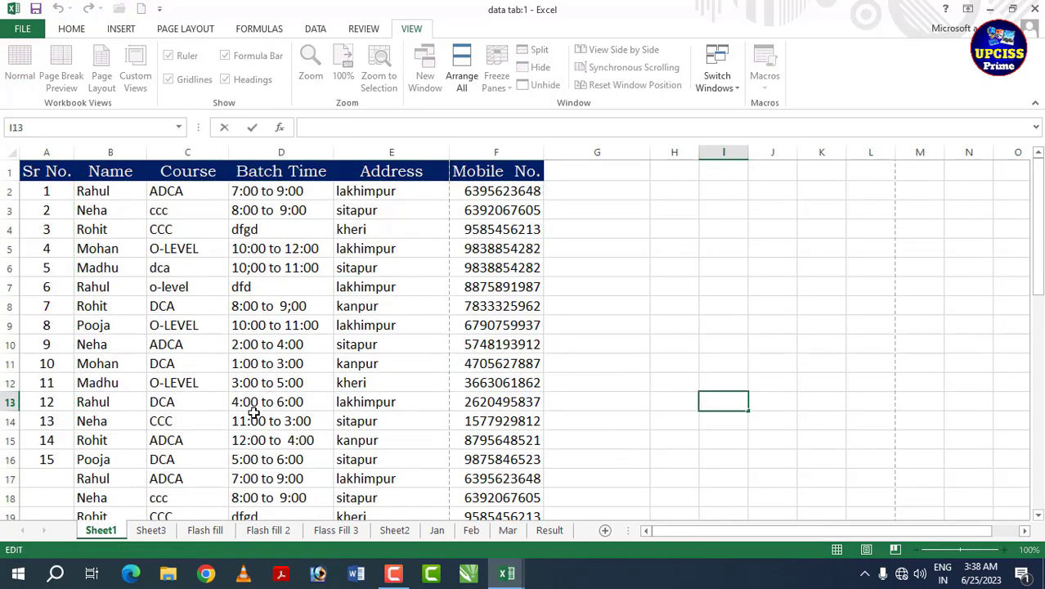
Step: Fill Sr No. from A16 down to A46 as a series ending at 45
click(36, 458)
scroll(82, 435, down, 2)
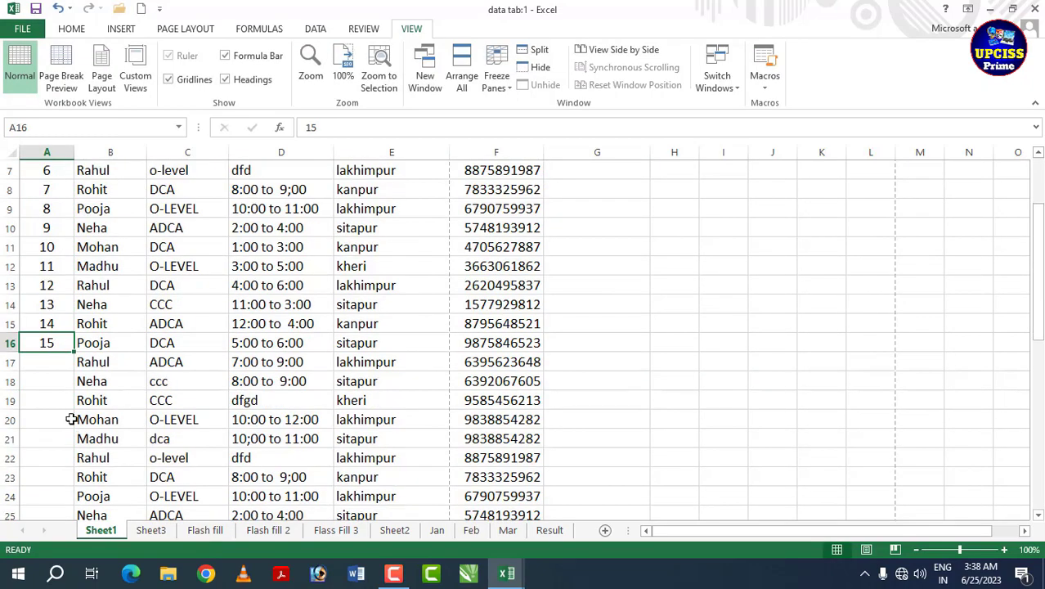
drag(73, 353, 82, 313)
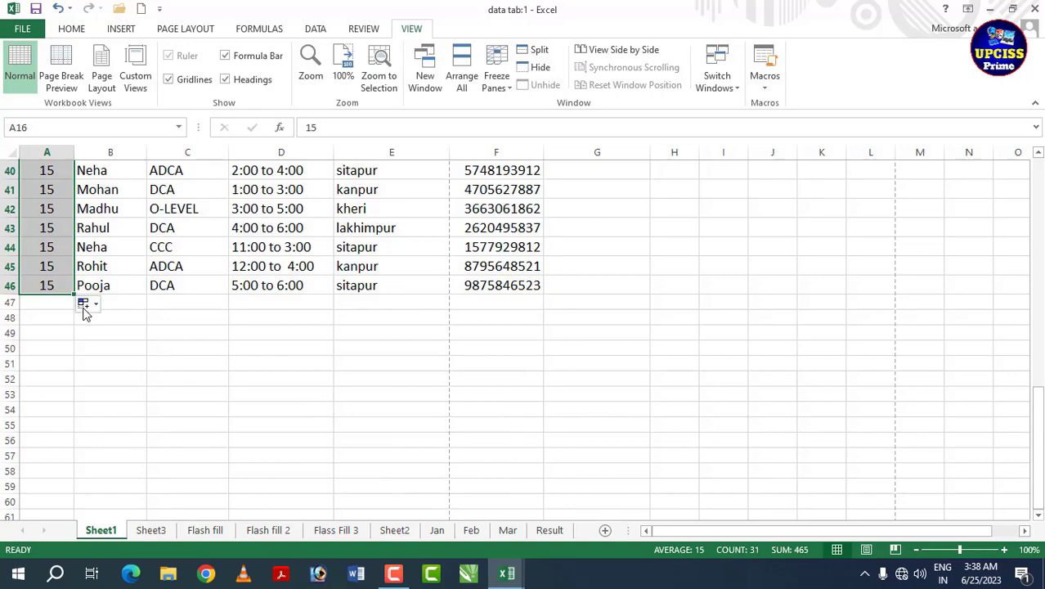
click(82, 303)
click(115, 338)
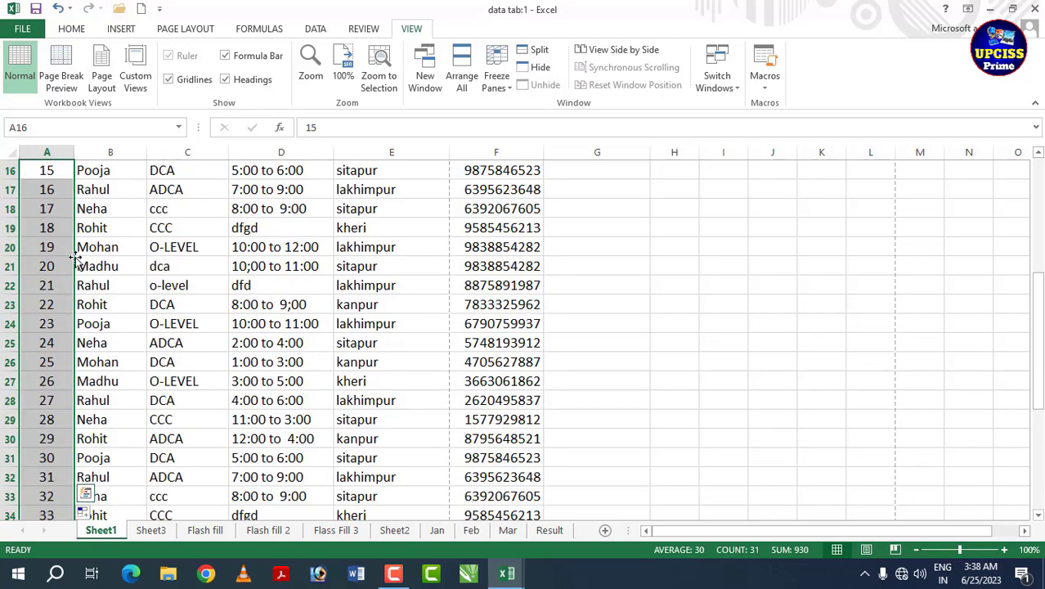
scroll(75, 283, up, 5)
scroll(84, 298, down, 6)
scroll(90, 301, down, 10)
scroll(91, 301, up, 5)
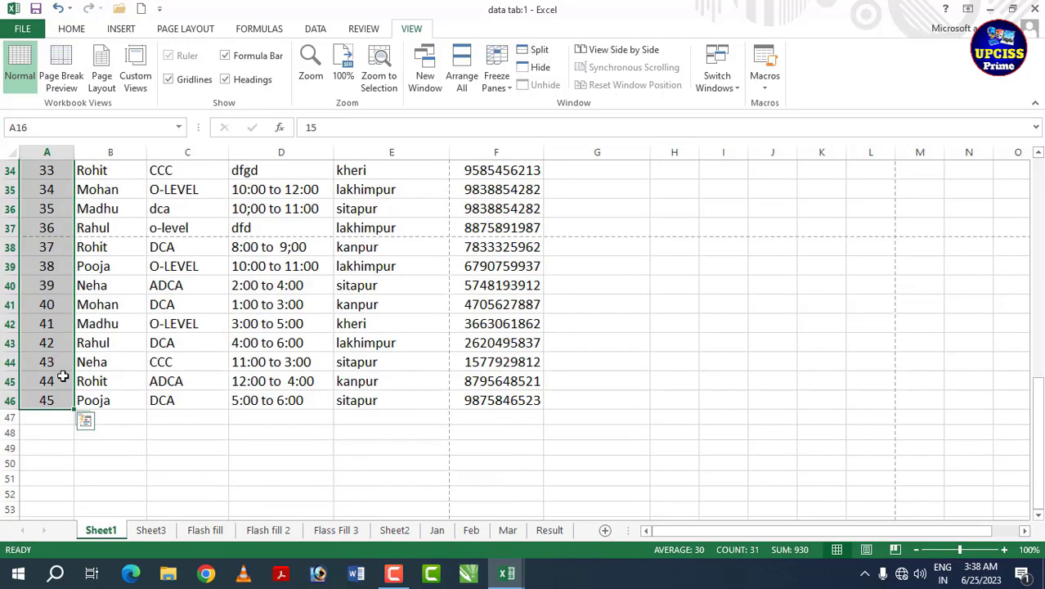
scroll(120, 398, up, 7)
scroll(120, 399, up, 4)
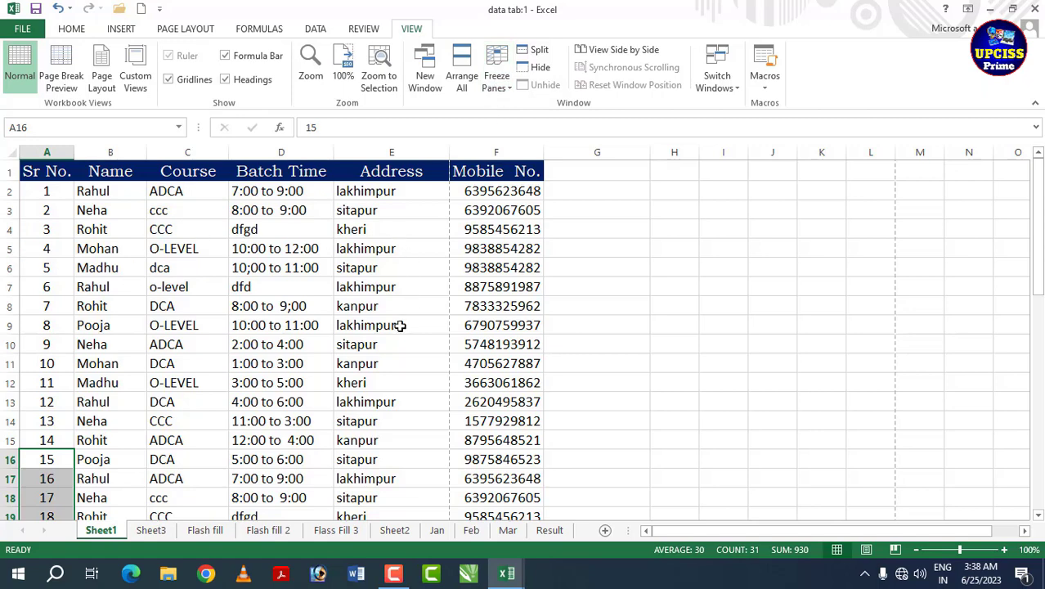
scroll(339, 287, down, 1)
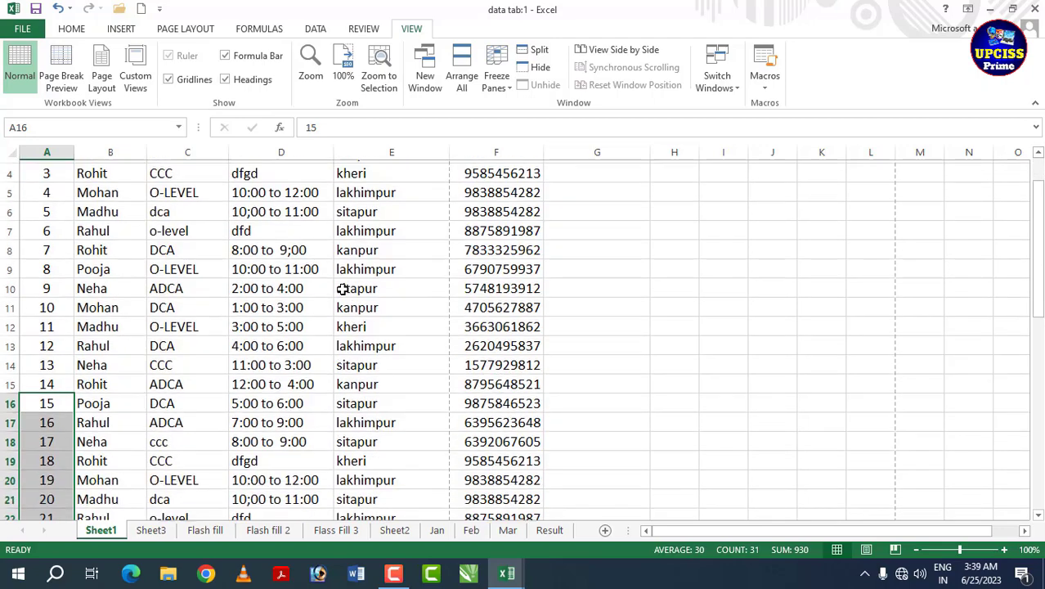
scroll(319, 302, down, 2)
click(317, 317)
scroll(318, 317, down, 2)
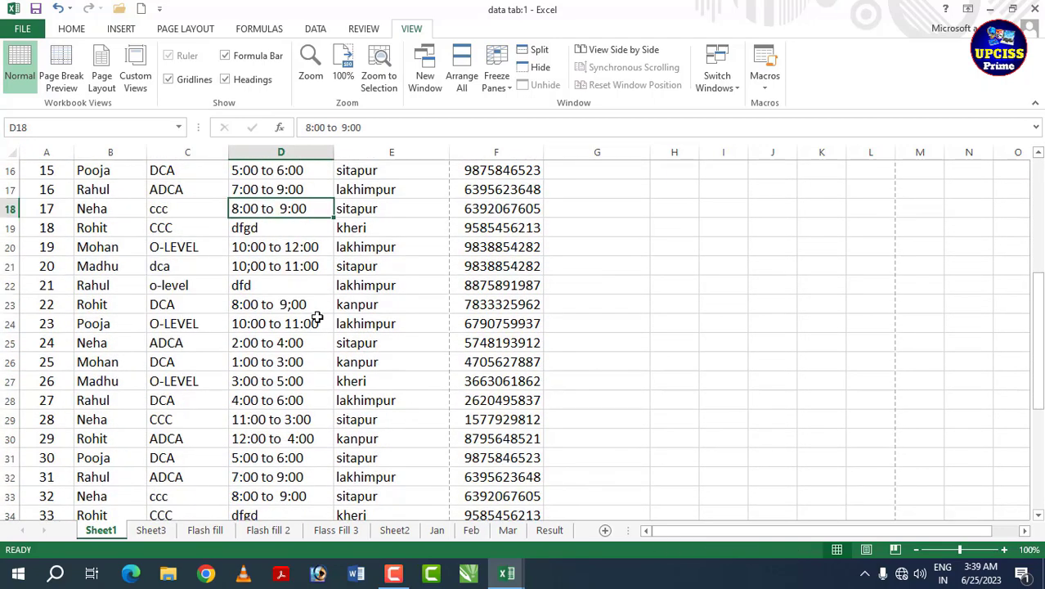
scroll(317, 318, down, 1)
scroll(344, 353, up, 5)
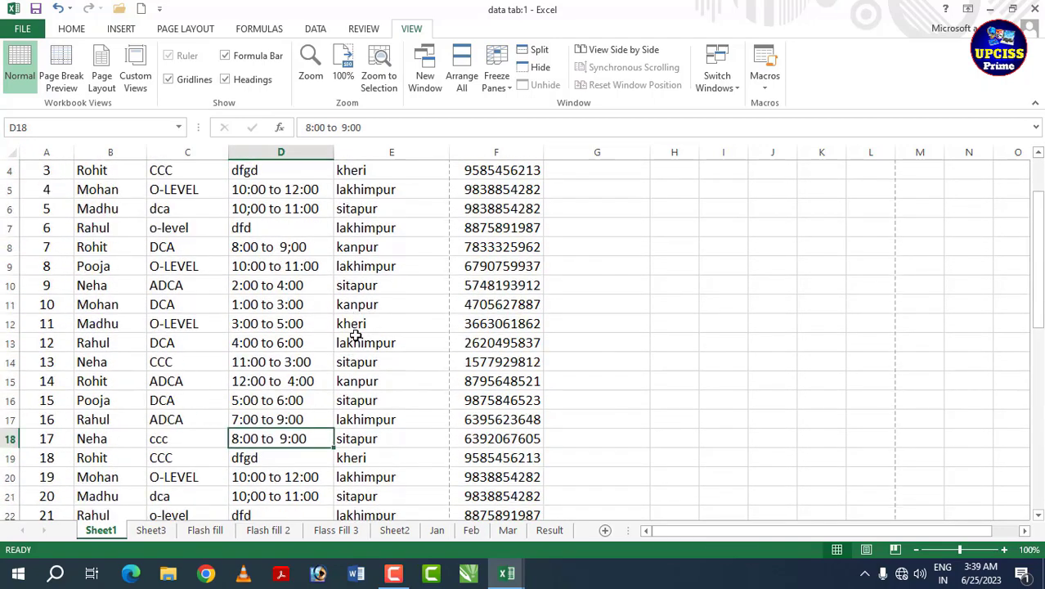
scroll(347, 302, up, 1)
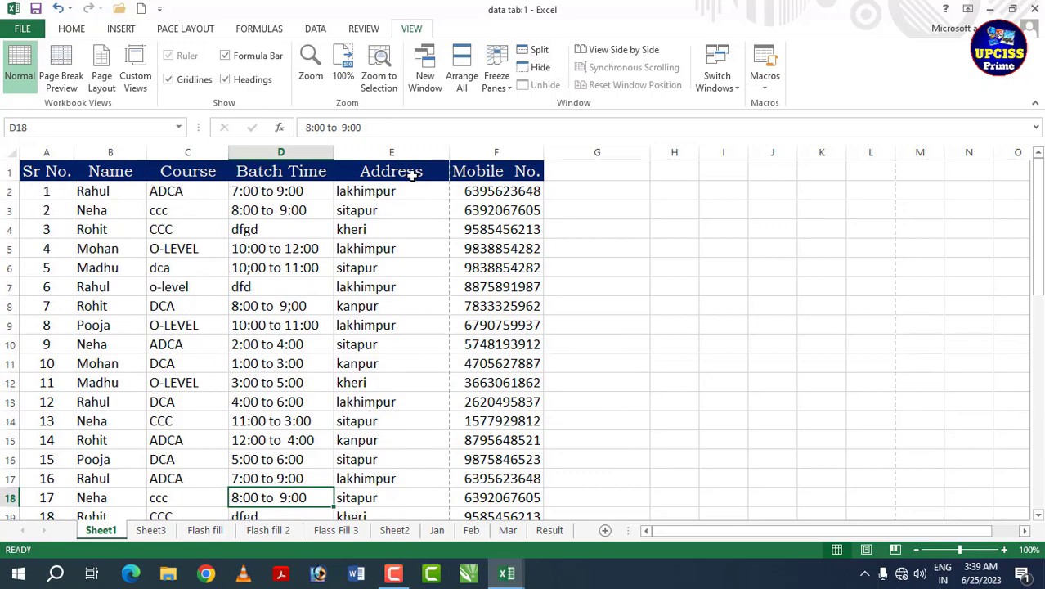
scroll(322, 345, down, 3)
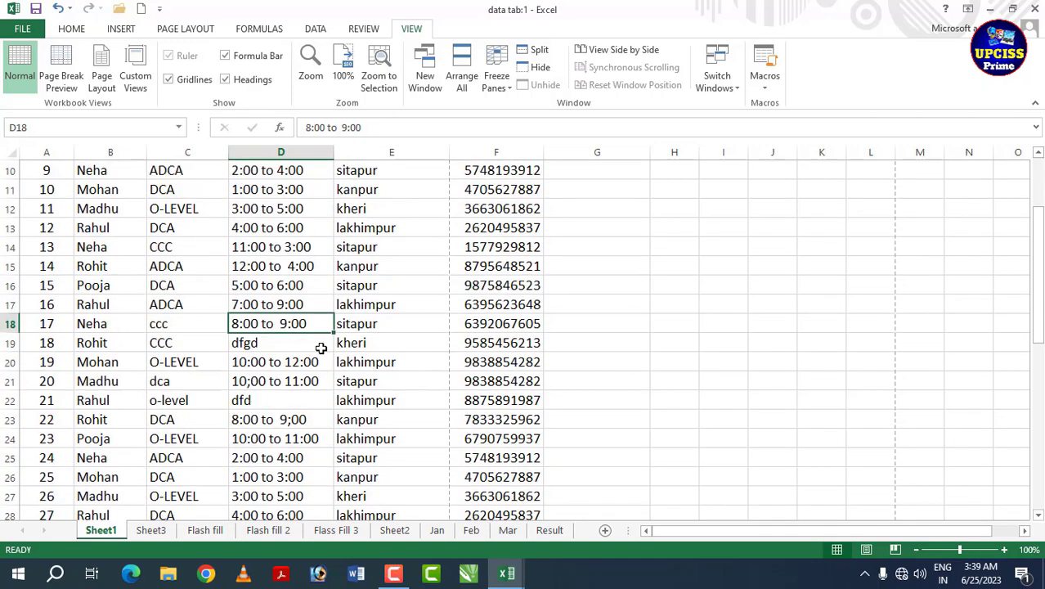
scroll(321, 348, down, 3)
scroll(322, 348, down, 2)
scroll(320, 345, down, 1)
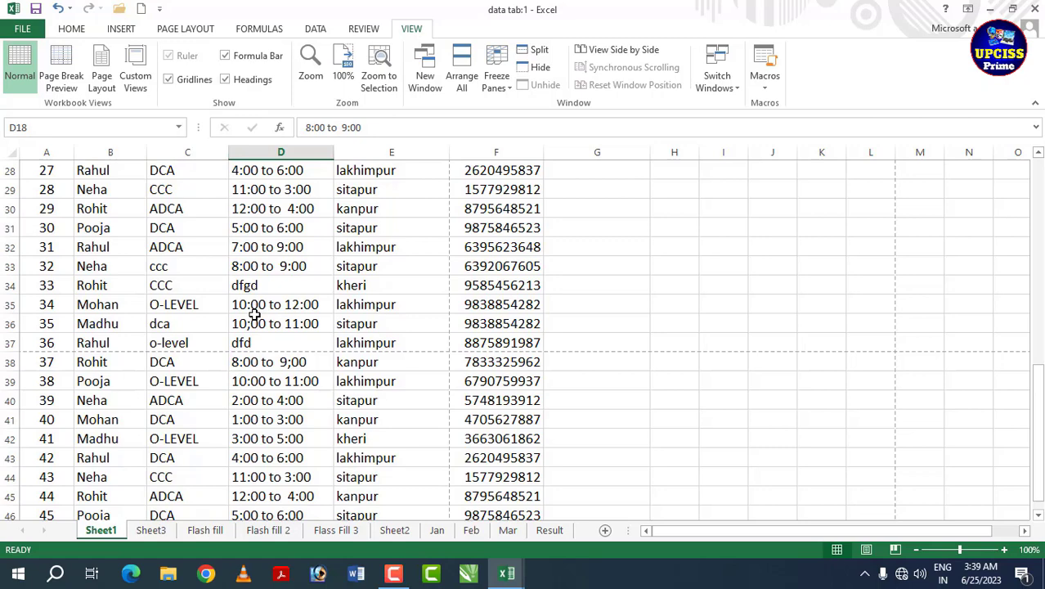
click(87, 299)
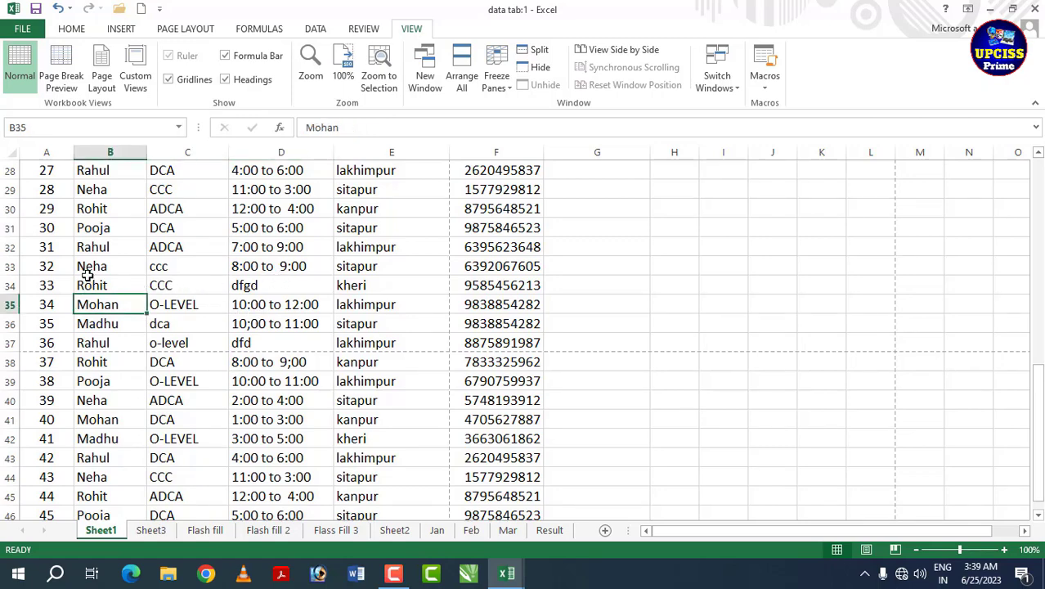
click(48, 321)
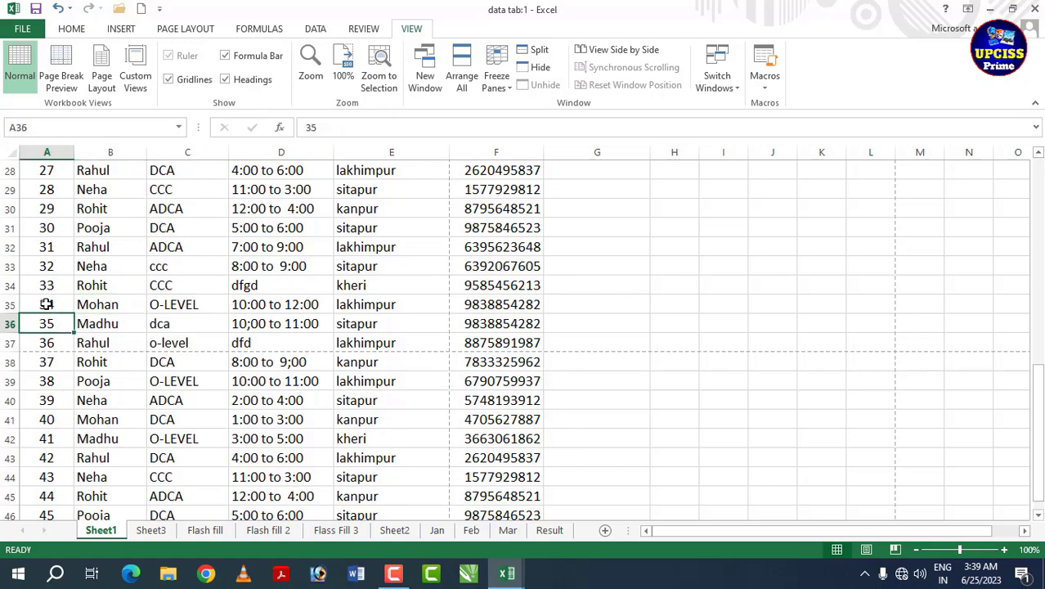
click(495, 311)
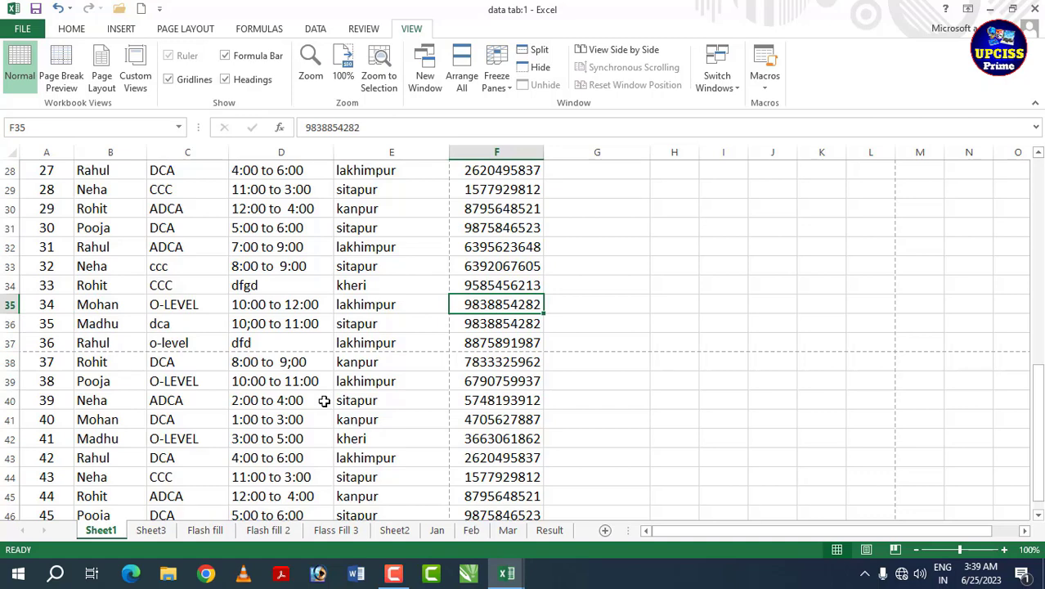
scroll(324, 401, up, 4)
scroll(324, 401, up, 5)
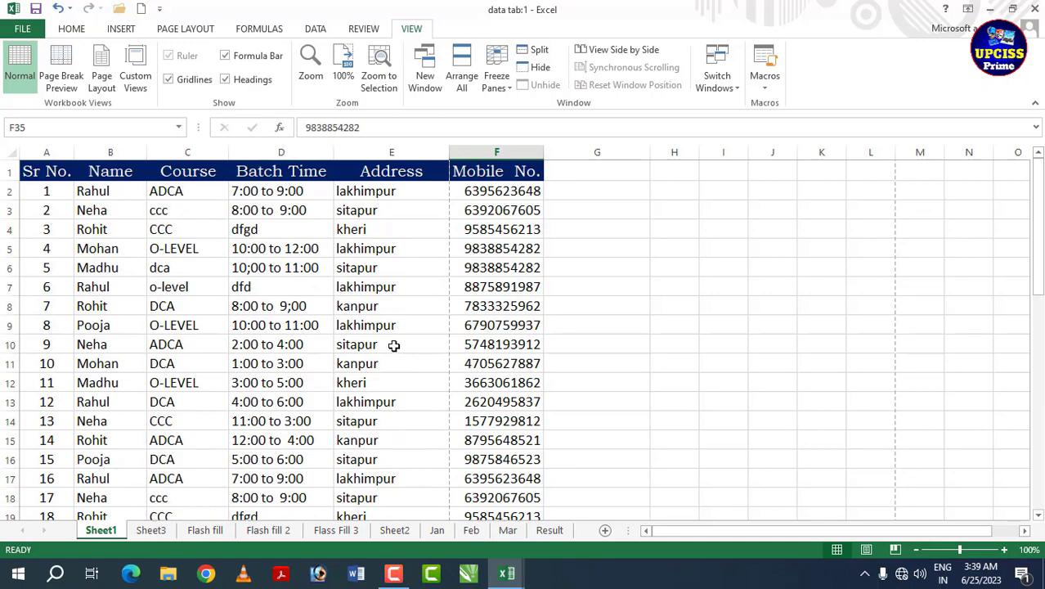
Step: Freeze the top header row and scroll down to confirm it stays visible
click(502, 82)
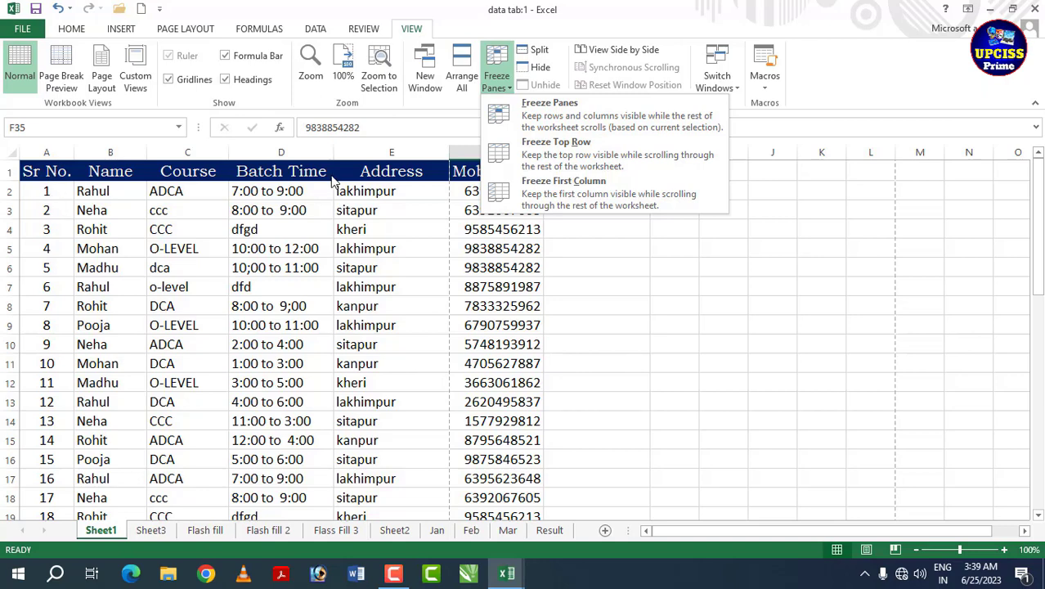
click(563, 154)
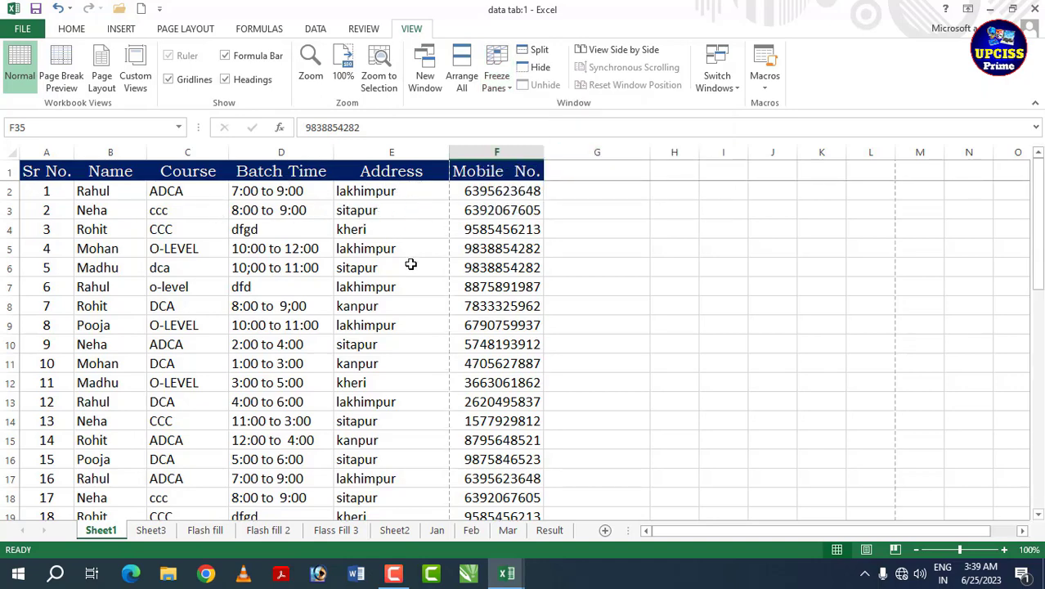
scroll(381, 325, down, 1)
scroll(380, 325, down, 1)
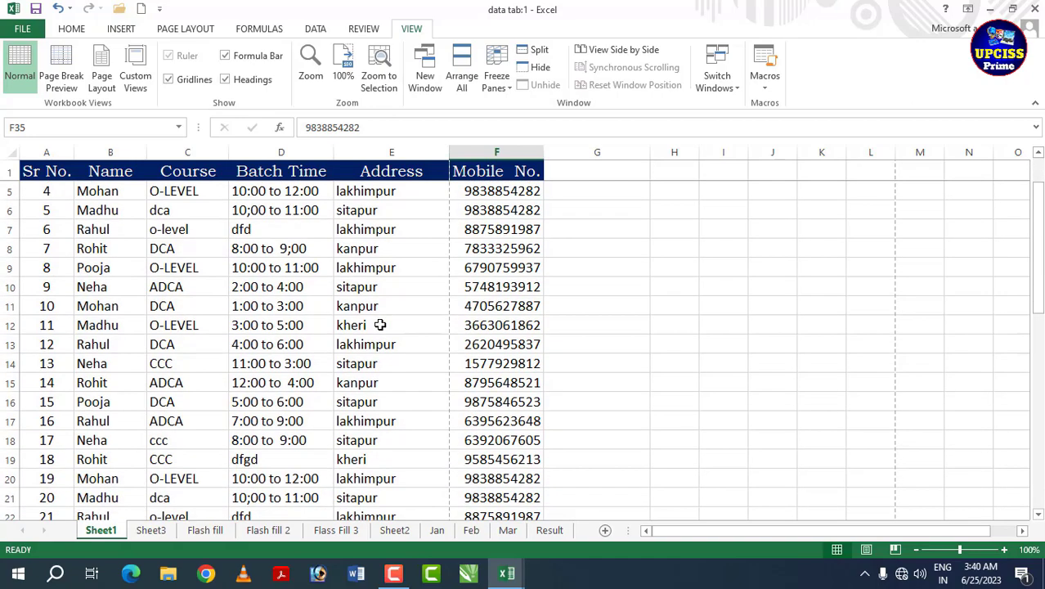
scroll(381, 325, down, 1)
scroll(380, 324, down, 1)
scroll(381, 325, down, 2)
scroll(380, 325, down, 1)
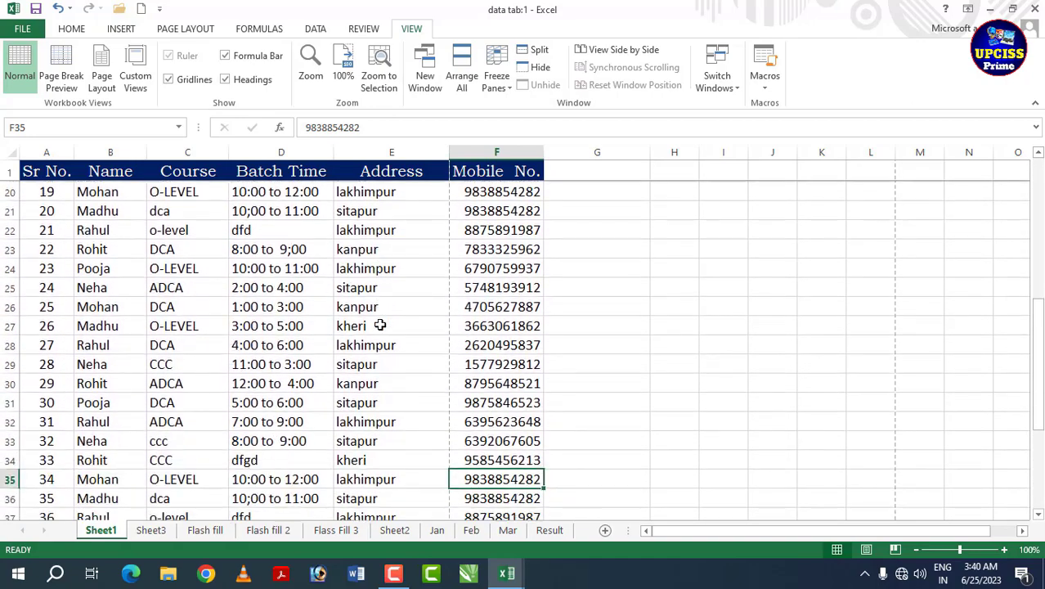
scroll(380, 324, down, 2)
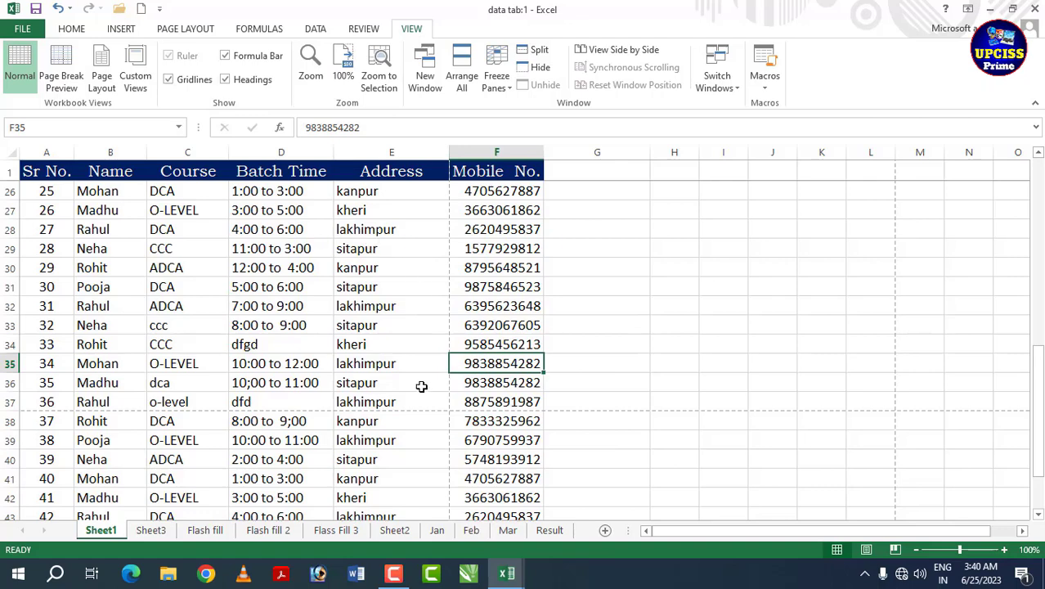
Step: Select Mobile No., Address and Batch Time cells beneath the frozen header, ending at E36
drag(485, 223, 507, 381)
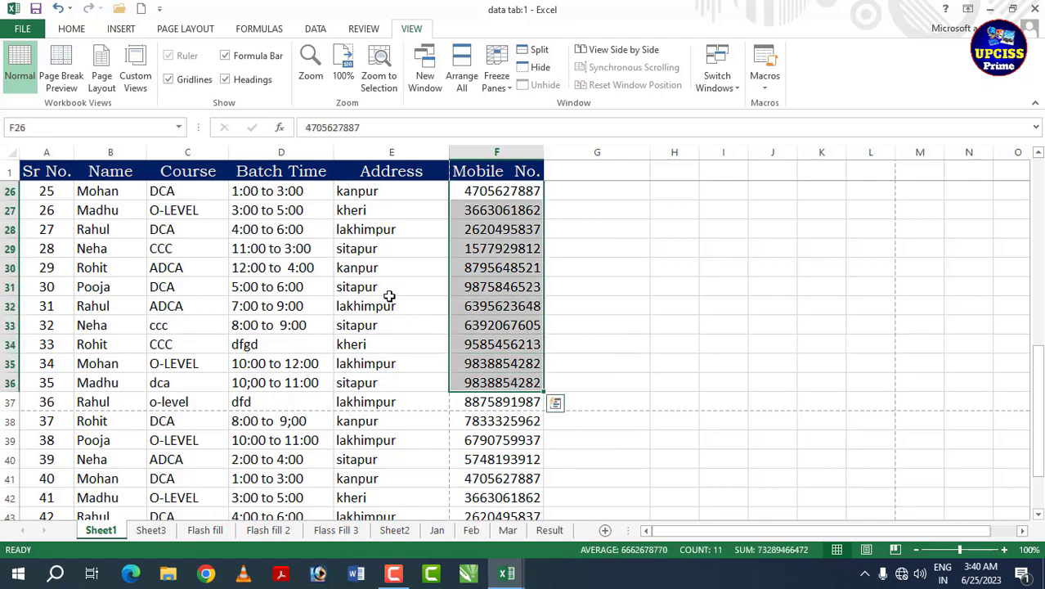
click(391, 152)
drag(252, 229, 270, 500)
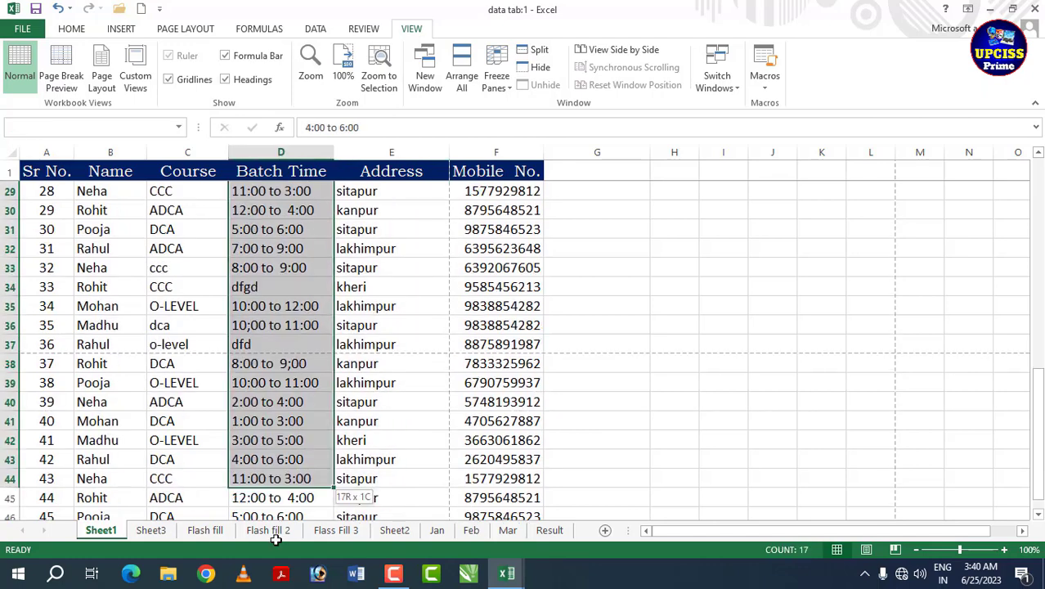
click(393, 309)
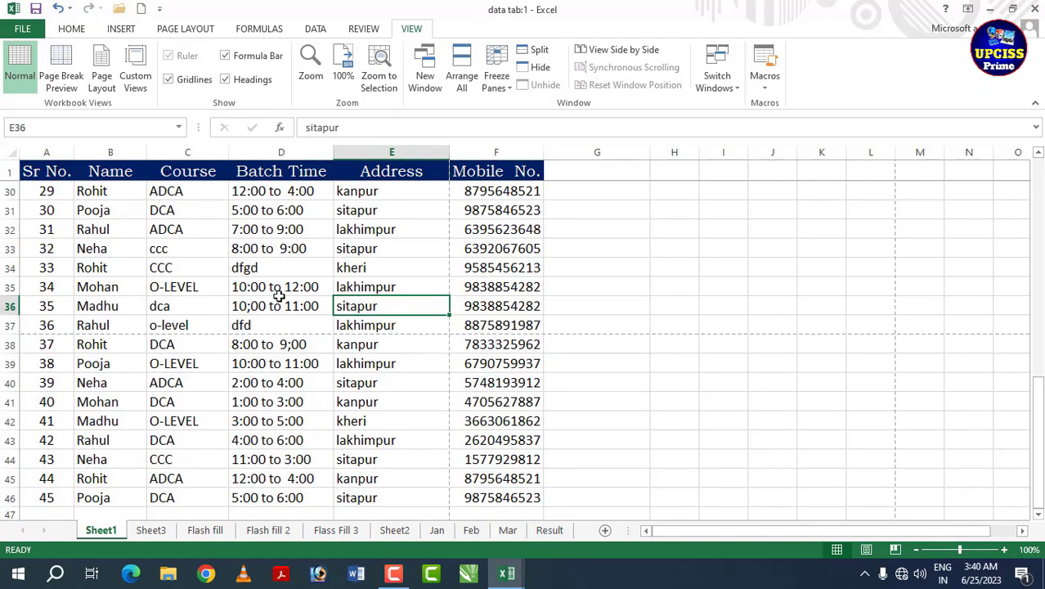
scroll(253, 292, up, 10)
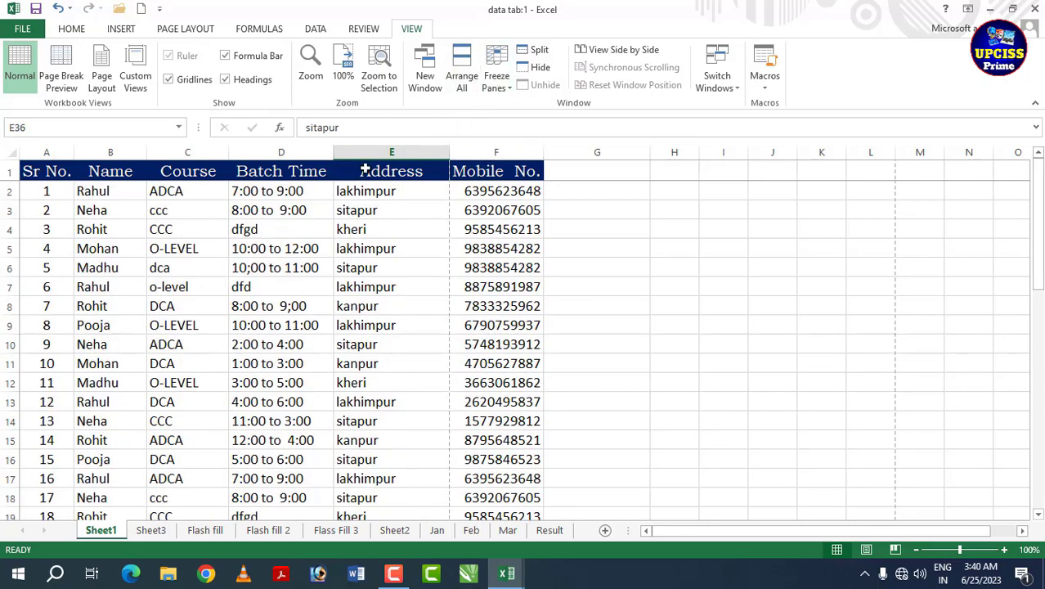
Step: Unfreeze the header row so it scrolls with the records
click(493, 88)
click(634, 121)
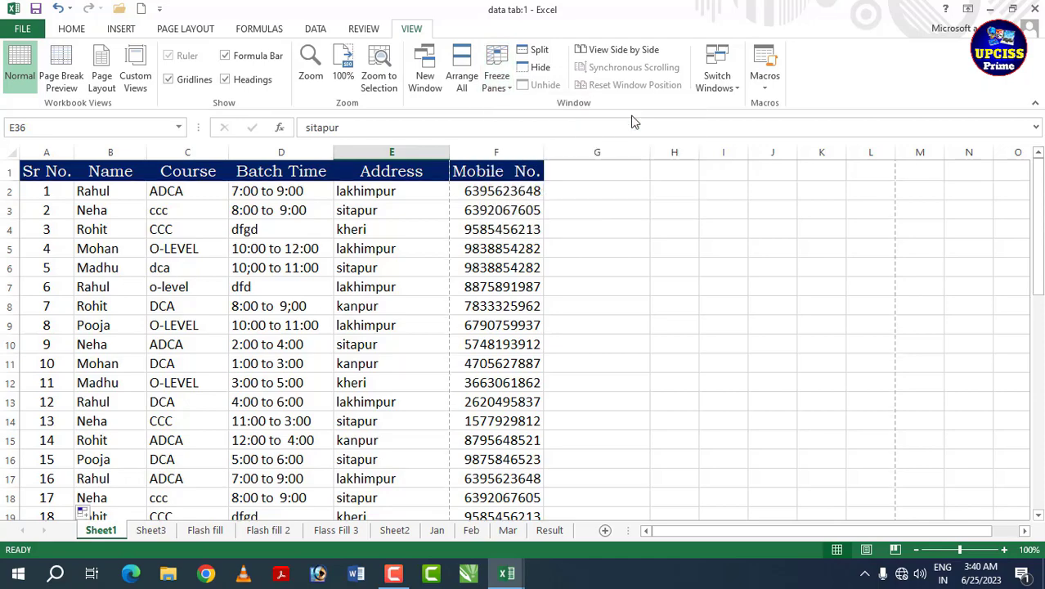
scroll(425, 368, down, 7)
scroll(425, 368, up, 7)
Step: Freeze the first column, Sr No., in place
click(498, 82)
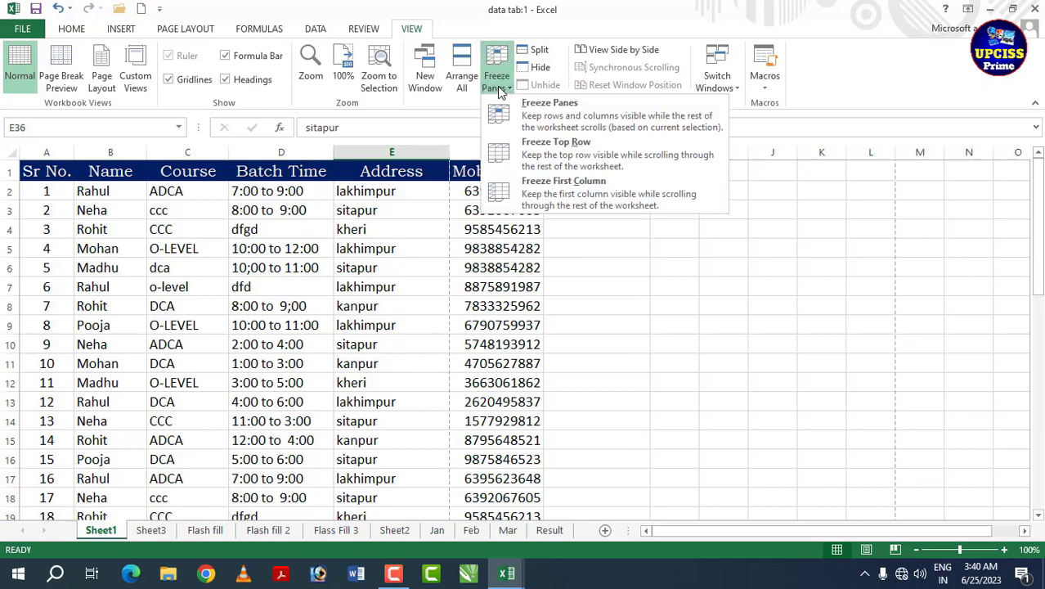
click(606, 189)
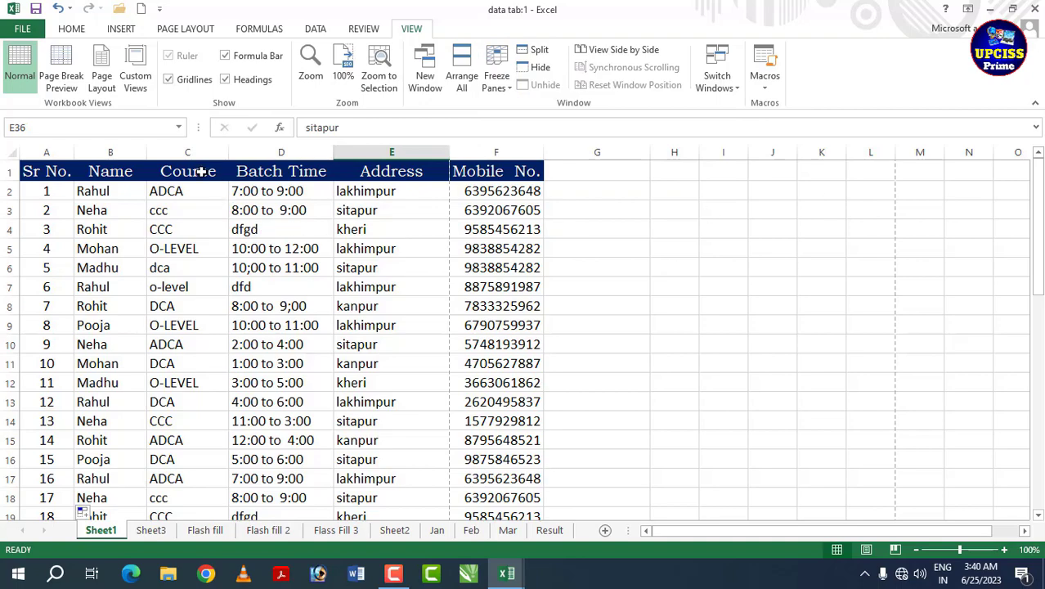
click(279, 193)
Step: Copy B1:F46 and paste two copies, one at G1 and one at L1
mouse_move(105, 171)
mouse_down()
mouse_move(417, 479)
mouse_move(521, 542)
mouse_move(529, 494)
mouse_up()
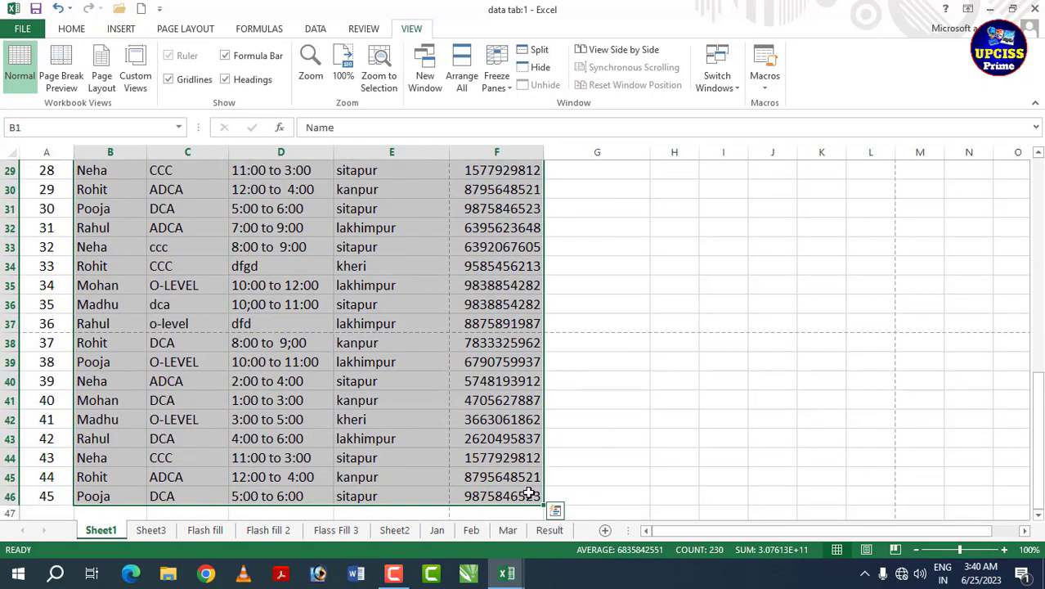
key(ctrl+c)
scroll(481, 376, up, 9)
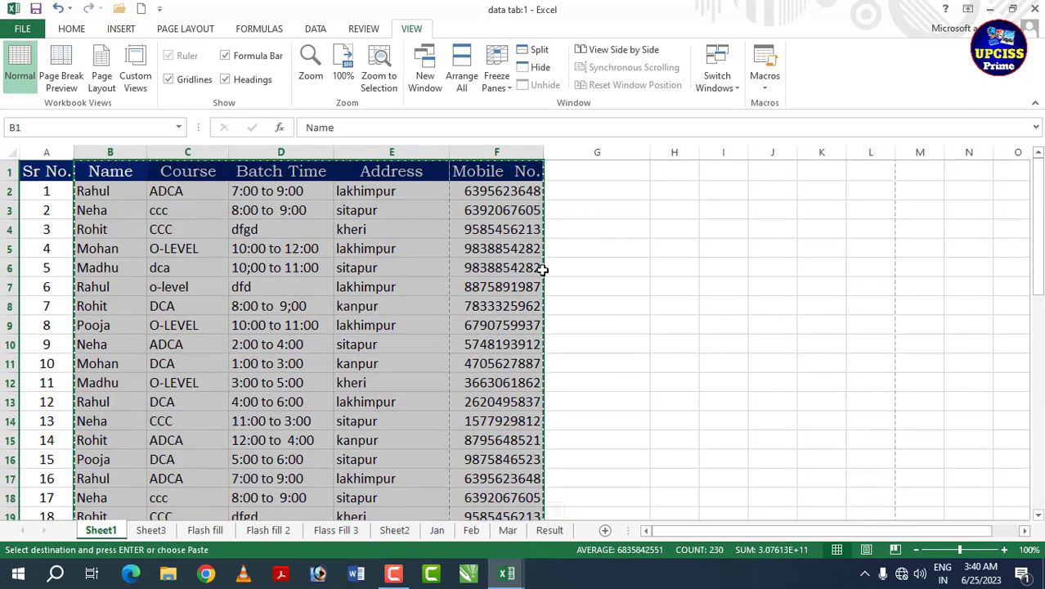
click(553, 169)
key(ctrl+v)
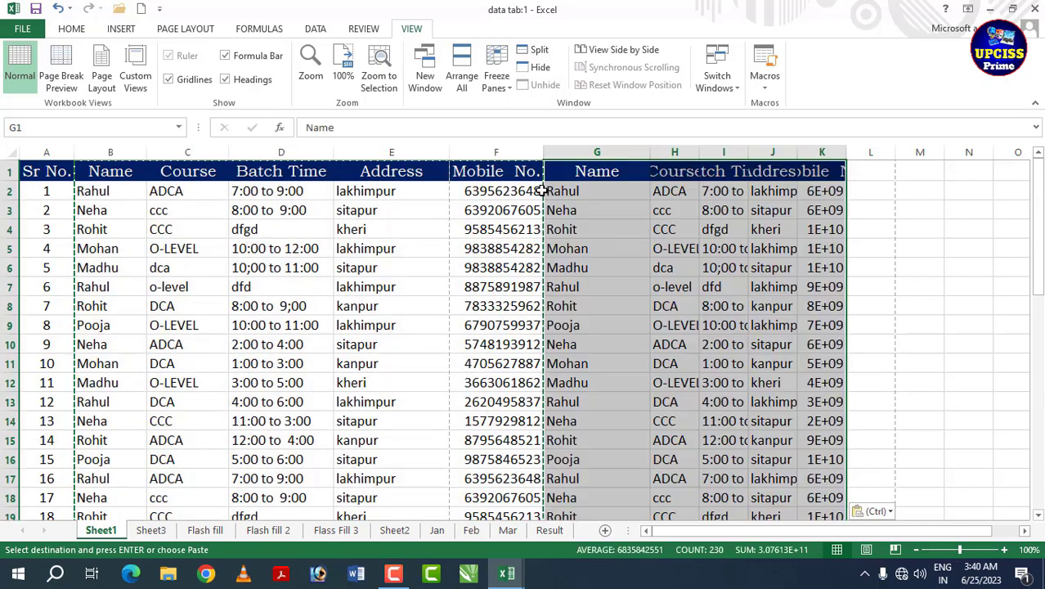
click(882, 172)
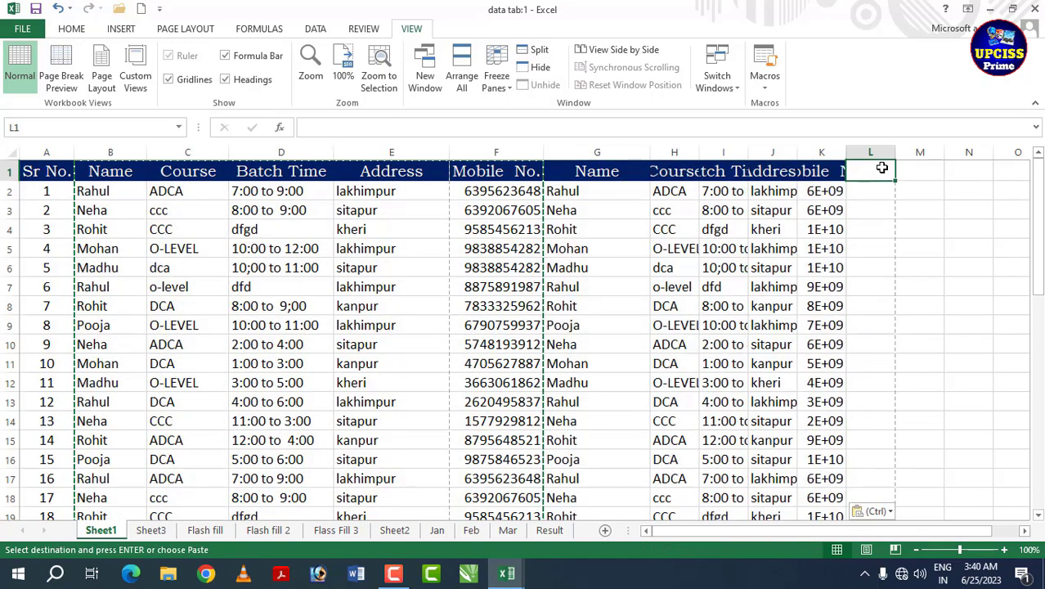
key(ctrl+v)
Step: Autofit columns I, K and H to their Batch Time, mobile number and O-LEVEL entries
click(704, 282)
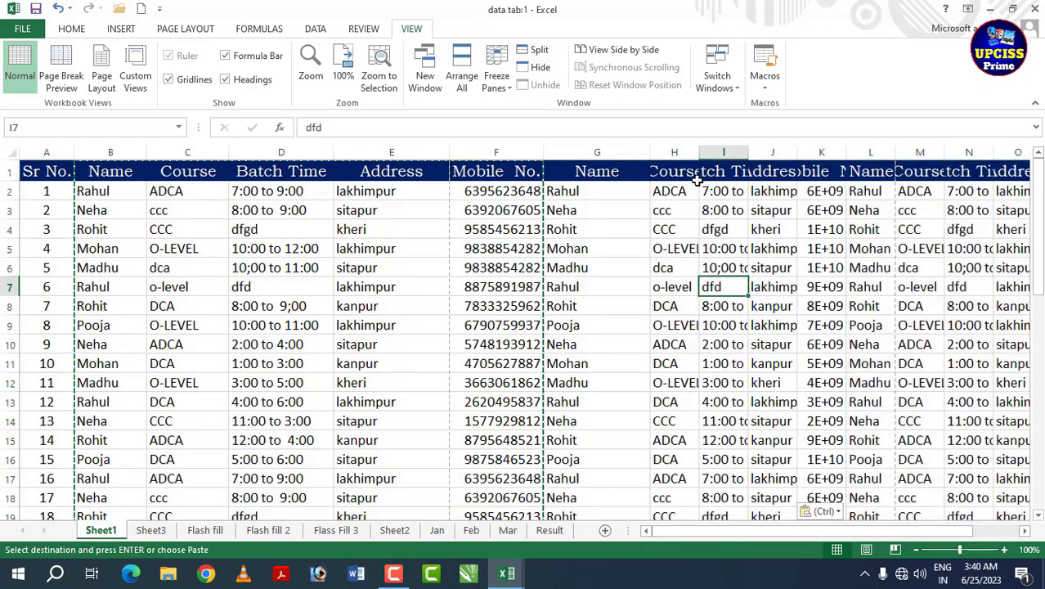
double_click(750, 154)
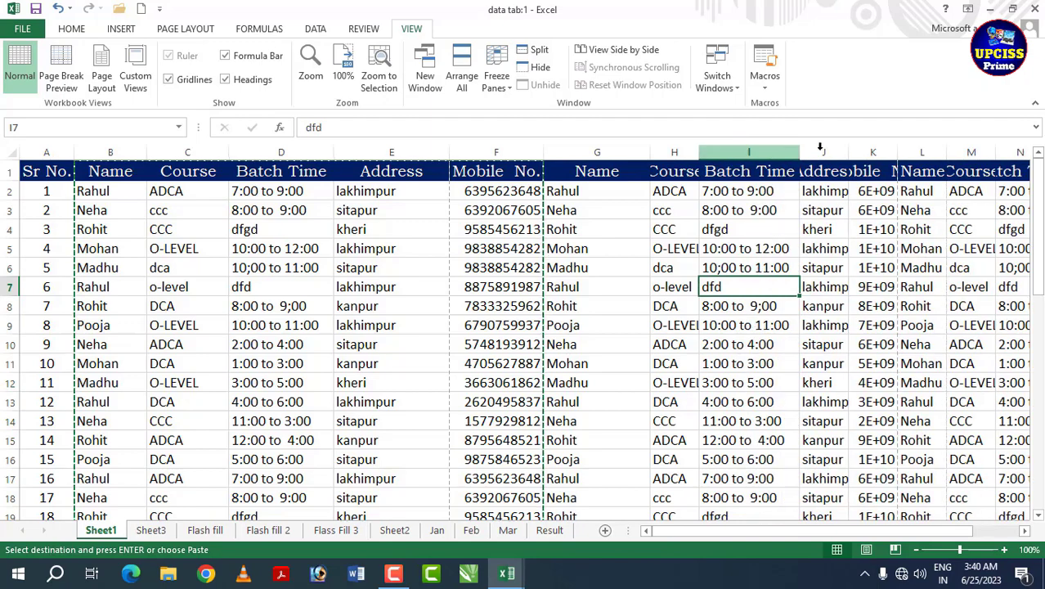
double_click(899, 151)
double_click(702, 156)
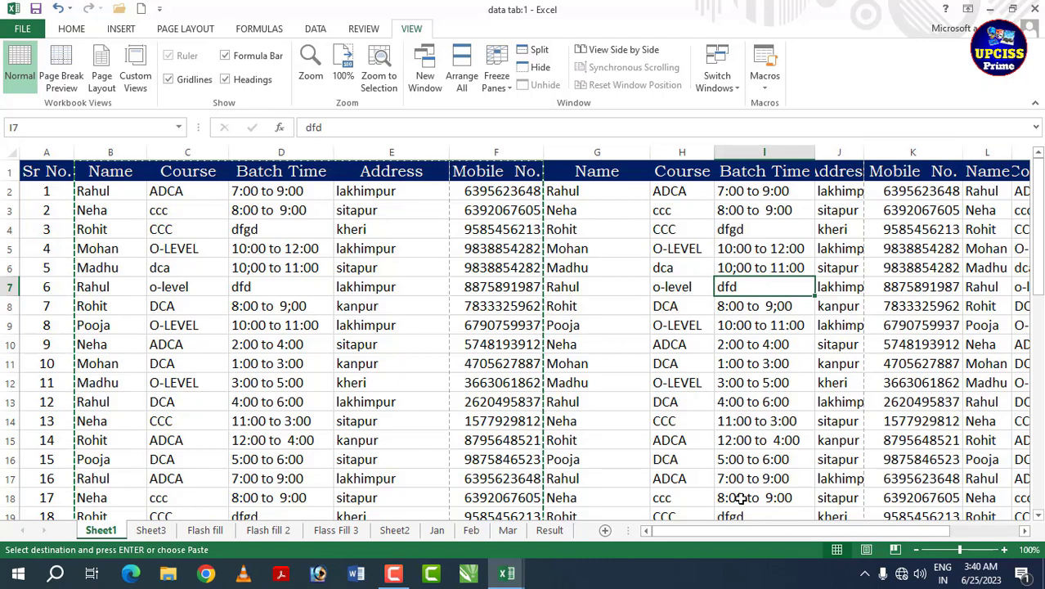
Step: Autofit column F for the mobile numbers, then check names in rows 12, 19 and 25
click(483, 273)
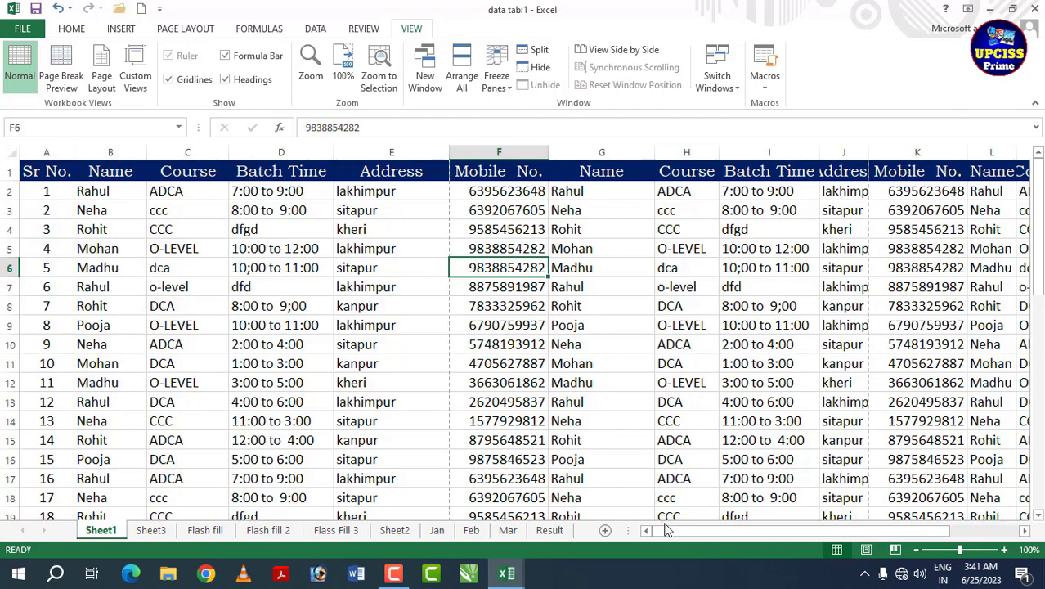
drag(664, 531, 607, 536)
click(99, 386)
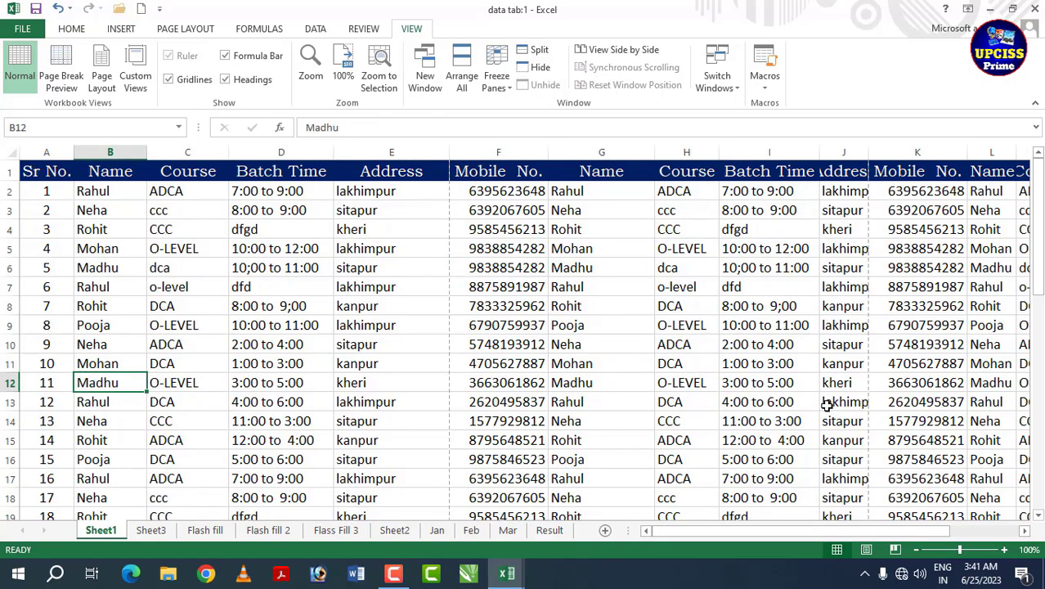
scroll(491, 439, down, 3)
click(113, 342)
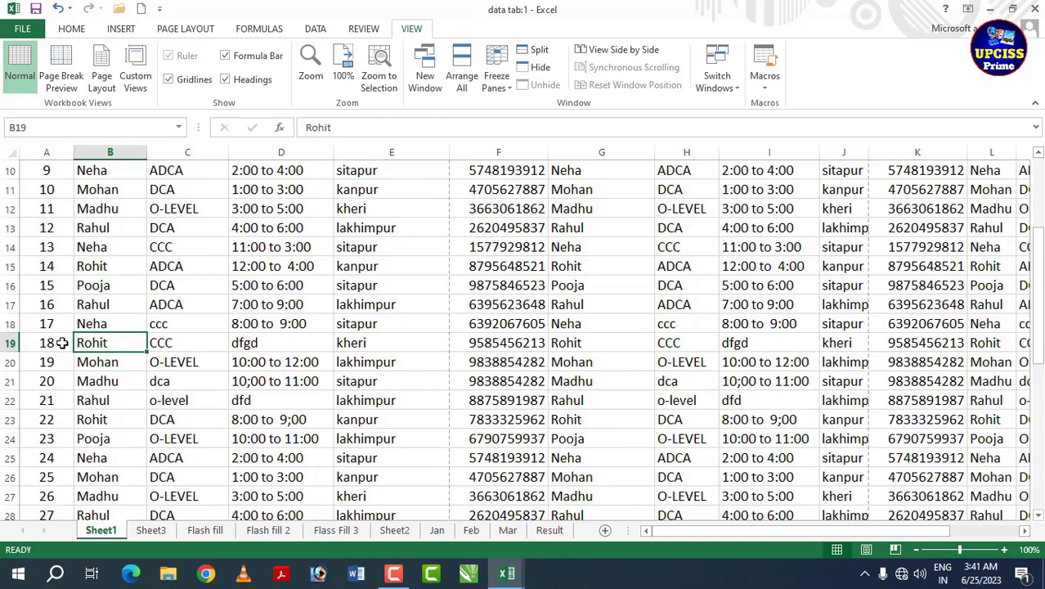
scroll(274, 339, down, 3)
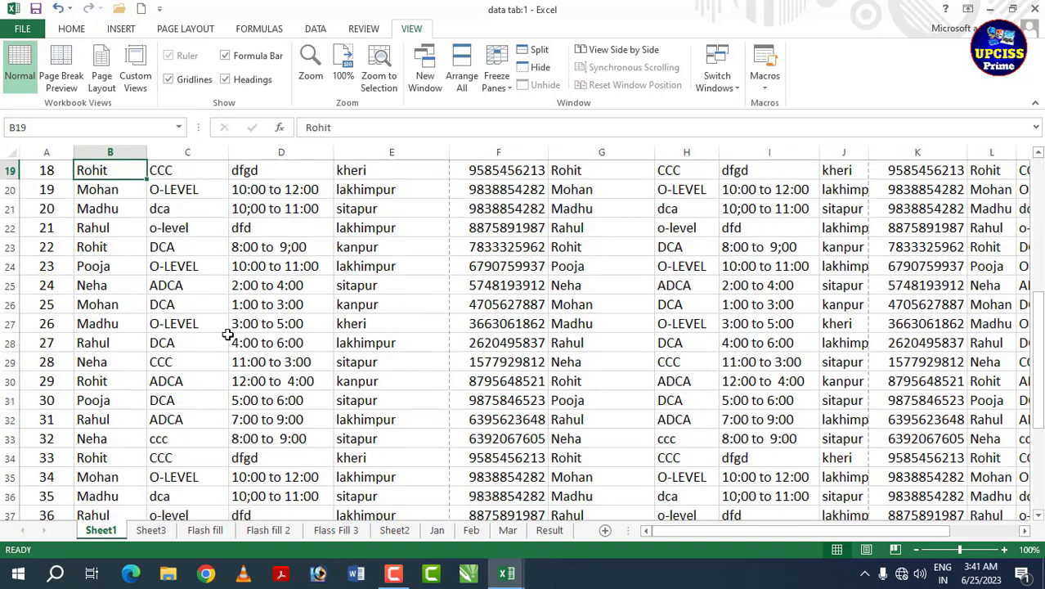
click(90, 286)
scroll(254, 372, up, 5)
scroll(259, 363, up, 1)
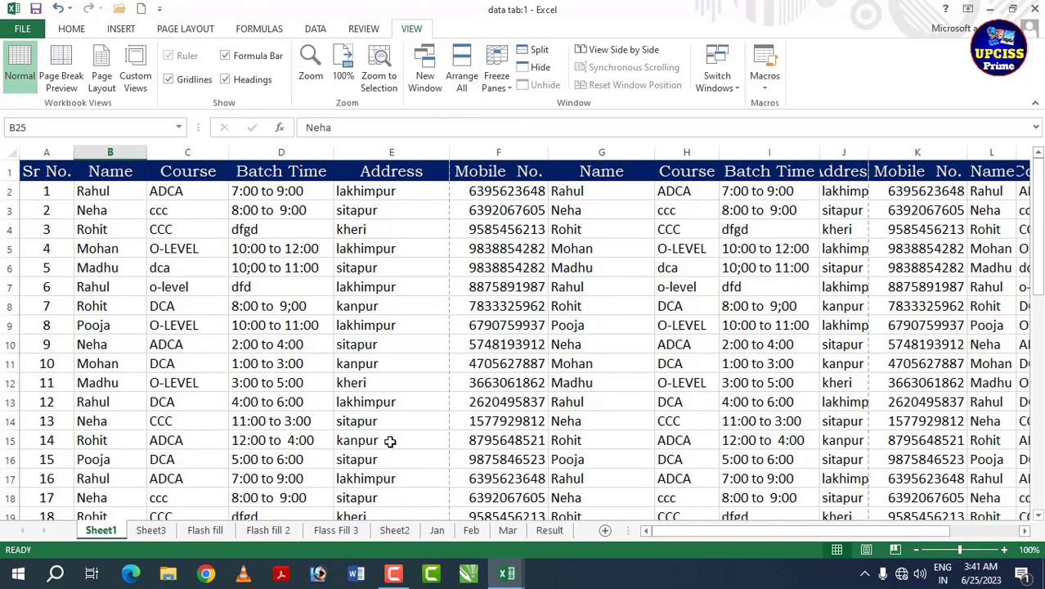
mouse_move(733, 531)
mouse_down()
mouse_move(840, 536)
mouse_move(356, 539)
mouse_up()
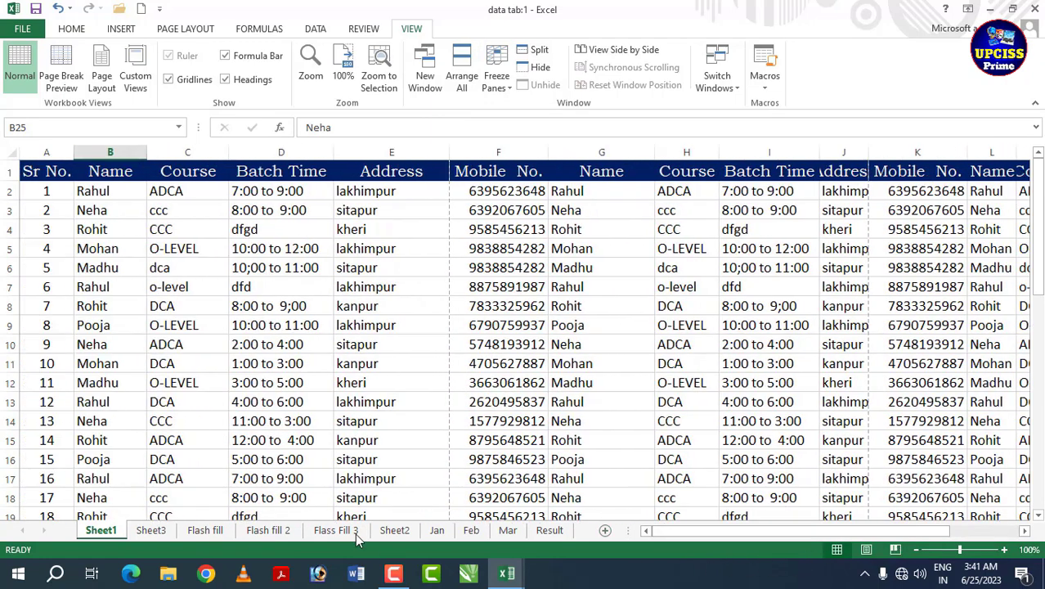
Step: Freeze the first column and scroll right to check Sr No. stays put
click(496, 73)
click(591, 205)
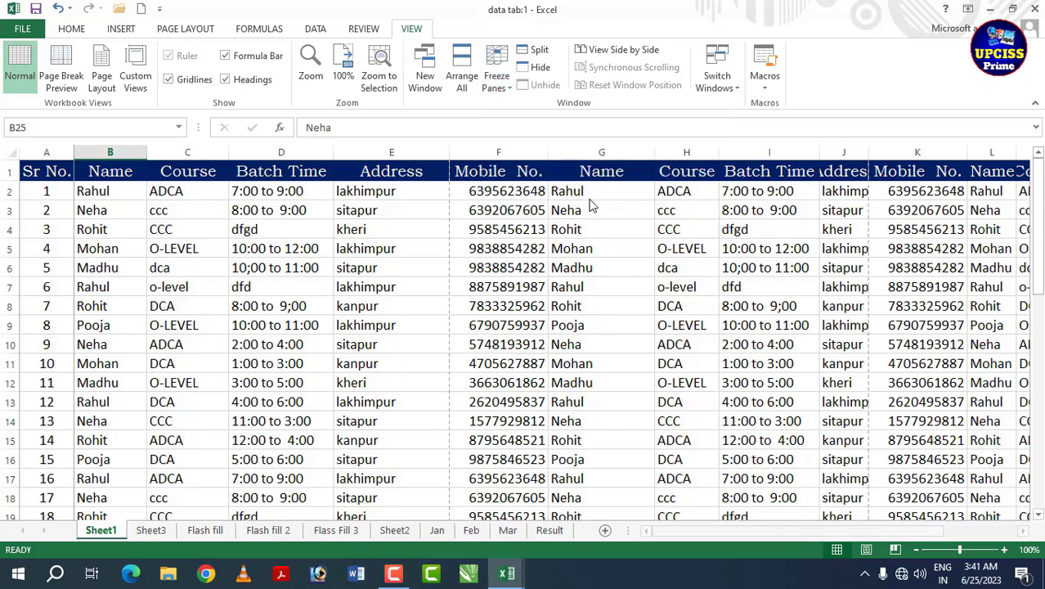
click(288, 269)
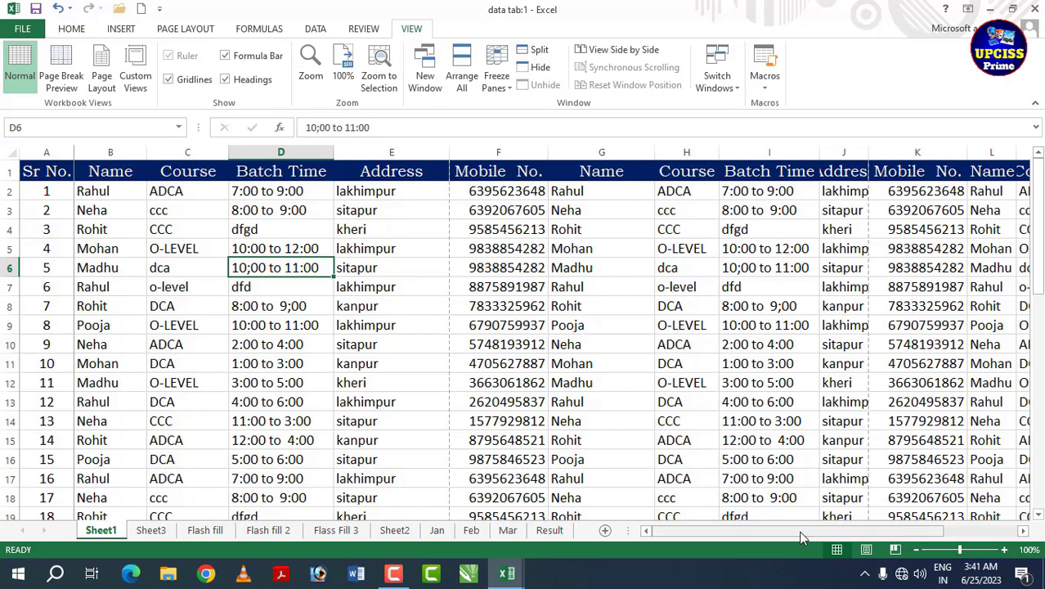
drag(800, 533, 889, 527)
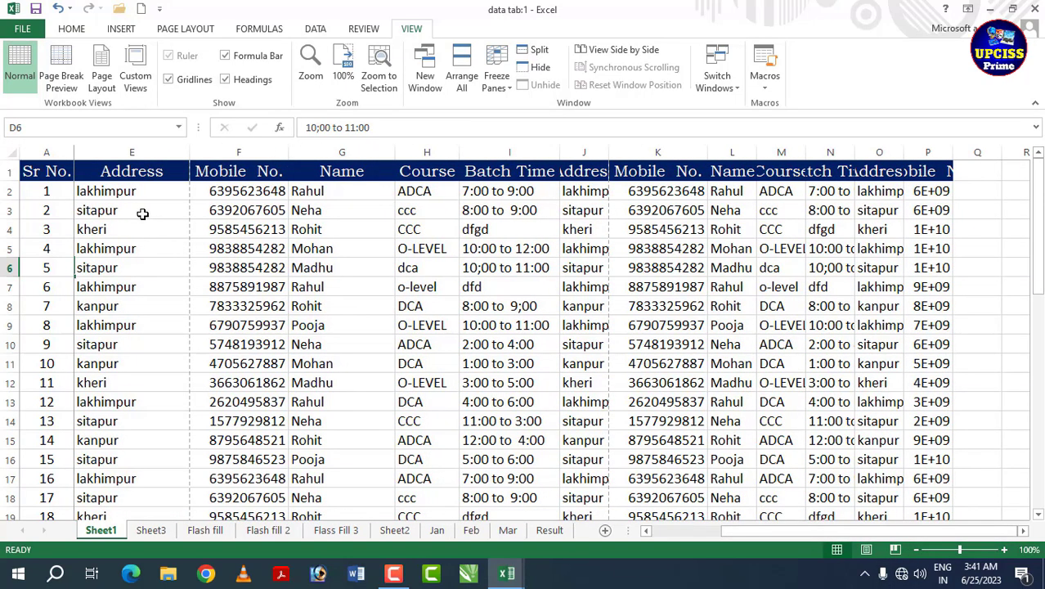
Step: Select ranges E2:H2, E3:G4, E5:G7 and cell F12 while column A stays fixed
drag(108, 194, 395, 197)
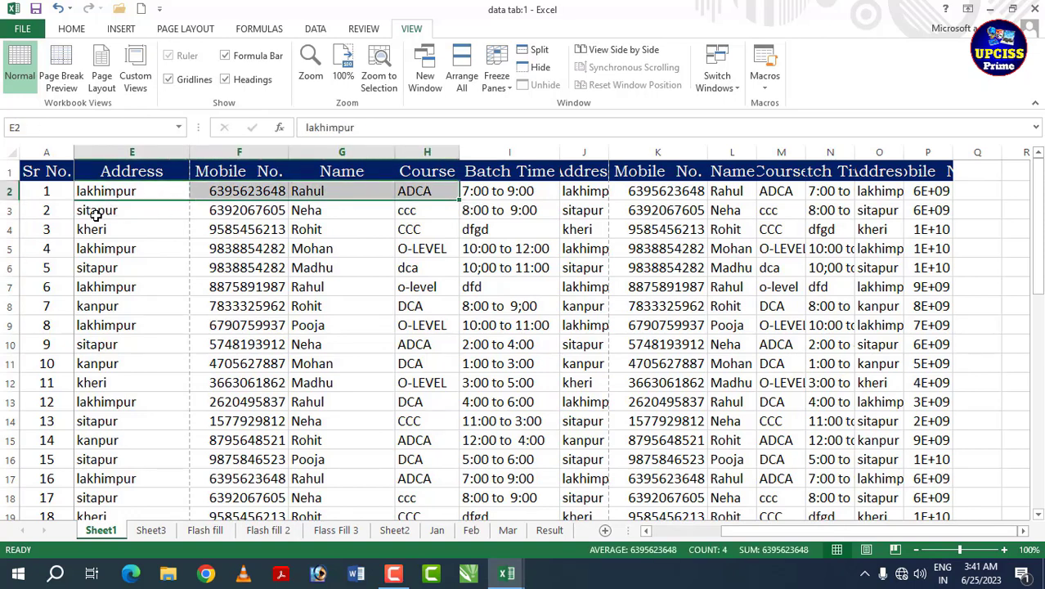
drag(102, 211, 391, 231)
drag(82, 254, 361, 284)
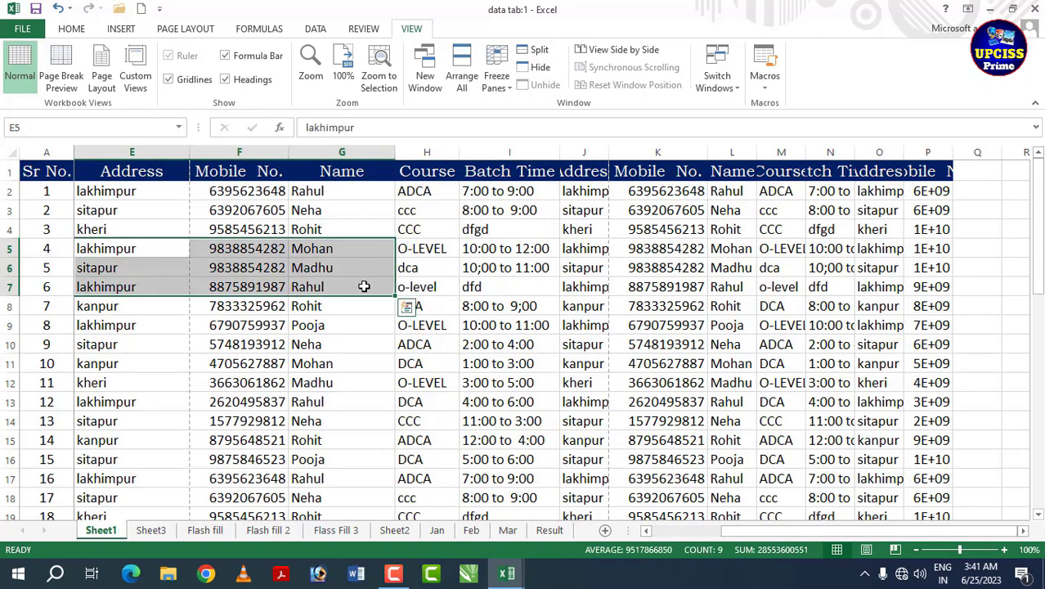
click(240, 379)
drag(795, 533, 631, 535)
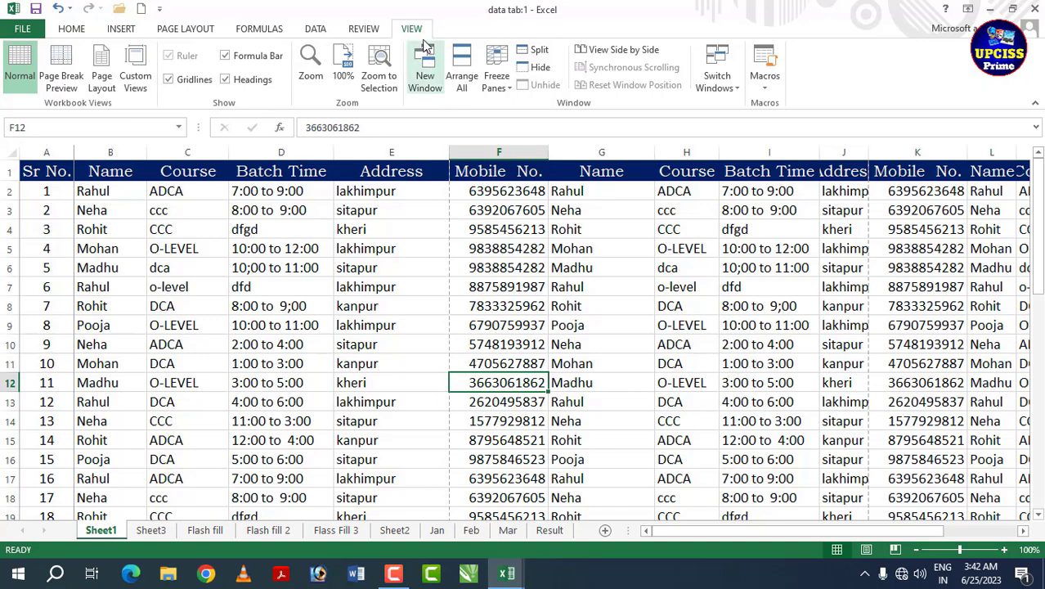
Step: Select E4, glance at the Formulas tab, return to View and select G8
click(425, 70)
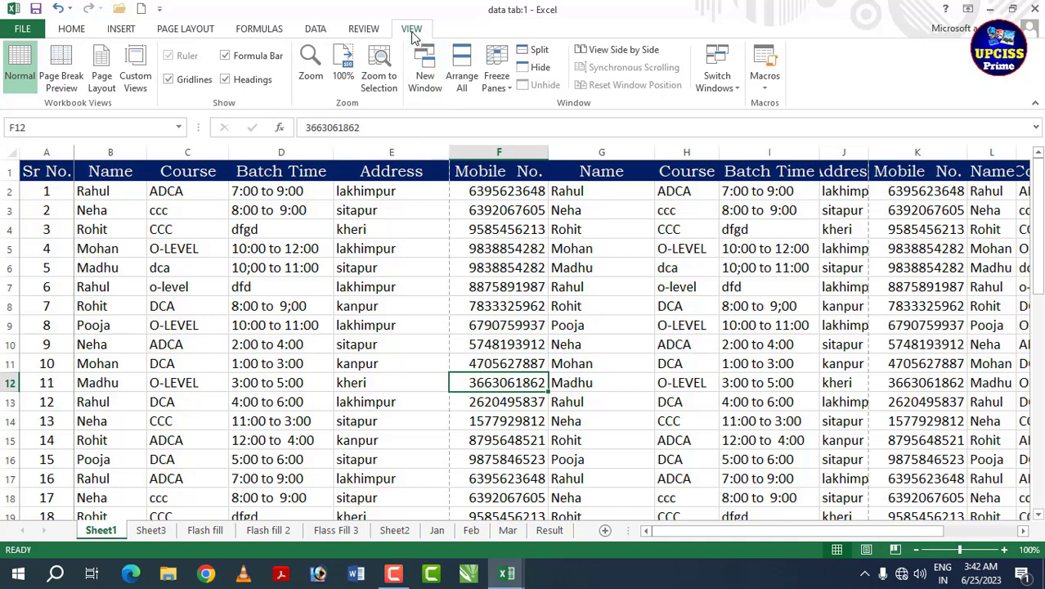
click(410, 225)
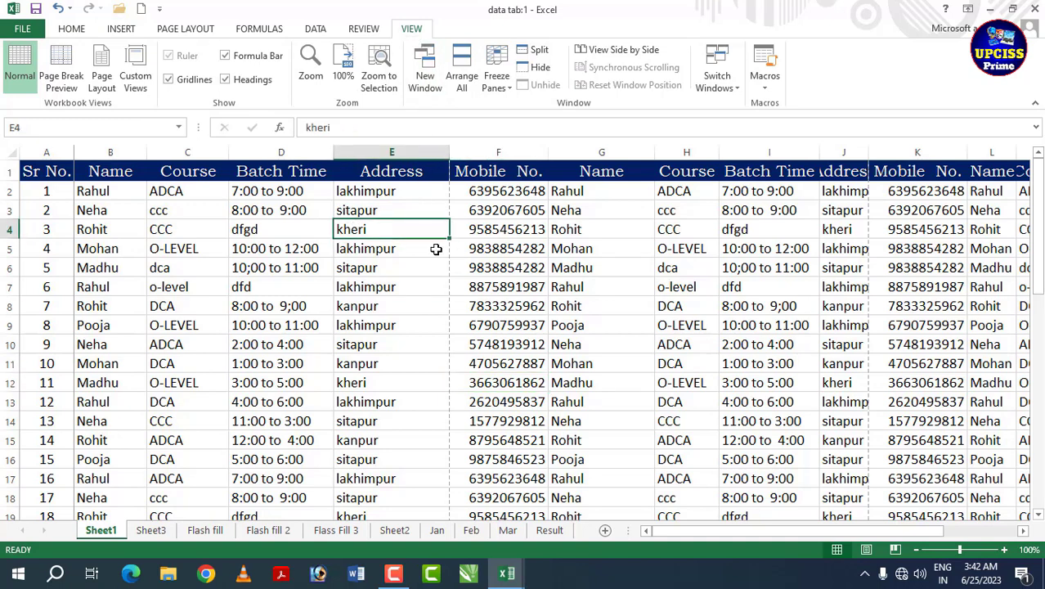
click(256, 35)
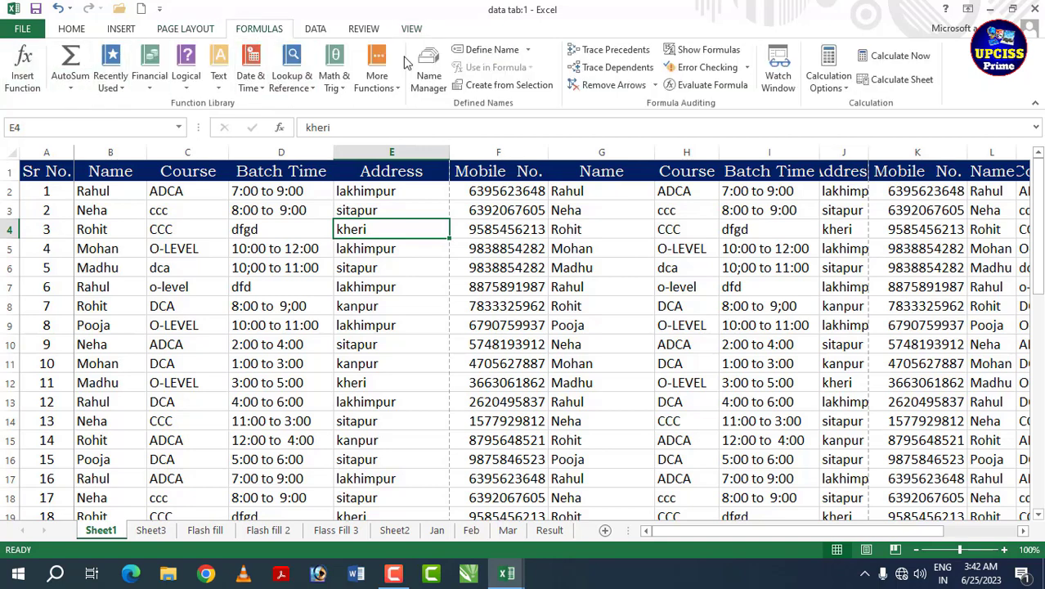
click(415, 31)
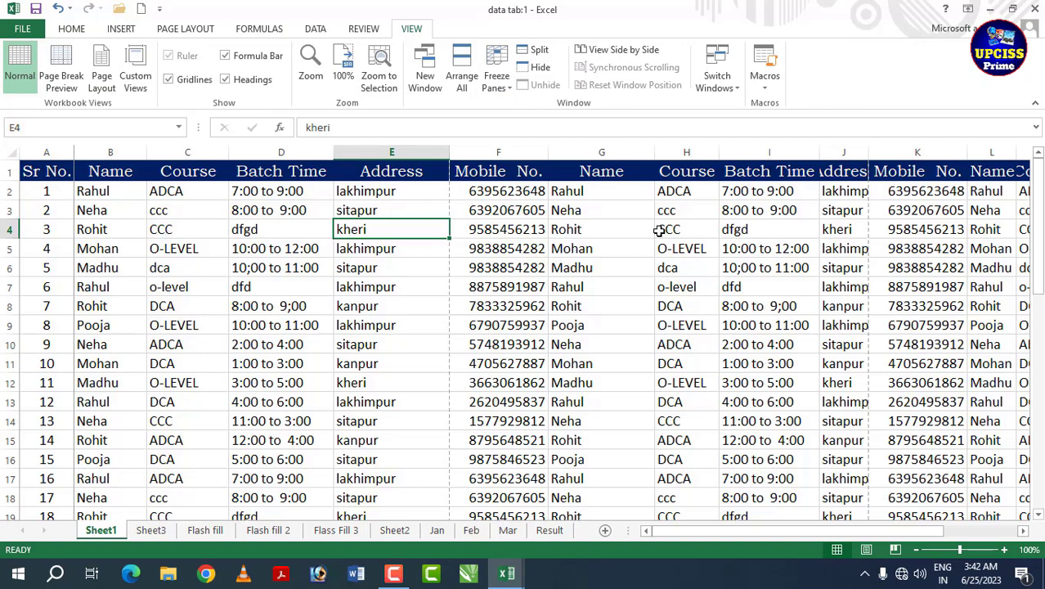
click(566, 304)
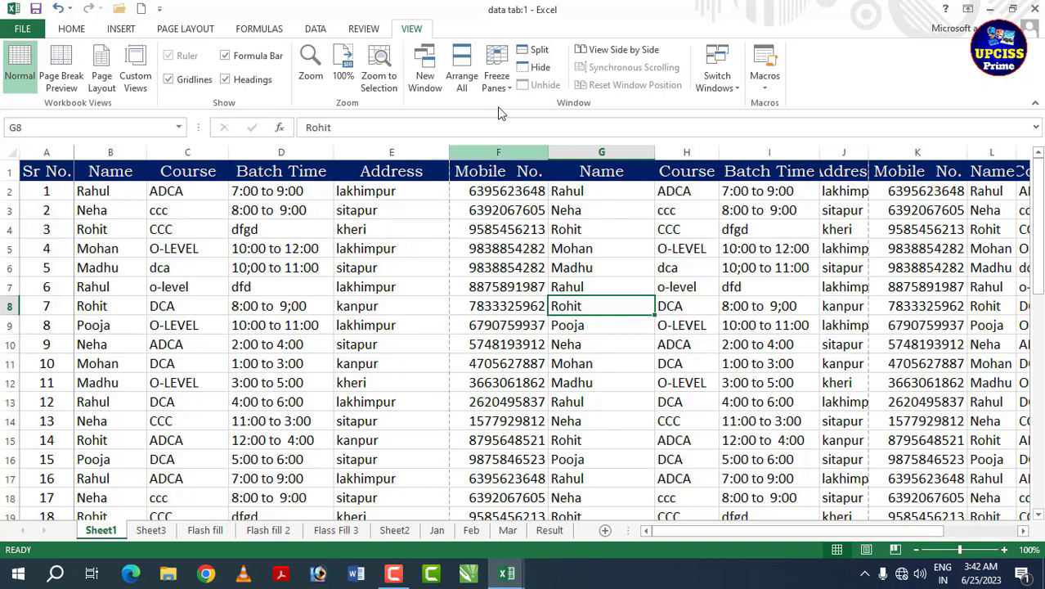
Step: Unfreeze the panes and scroll the student sheet freely
click(496, 80)
click(527, 118)
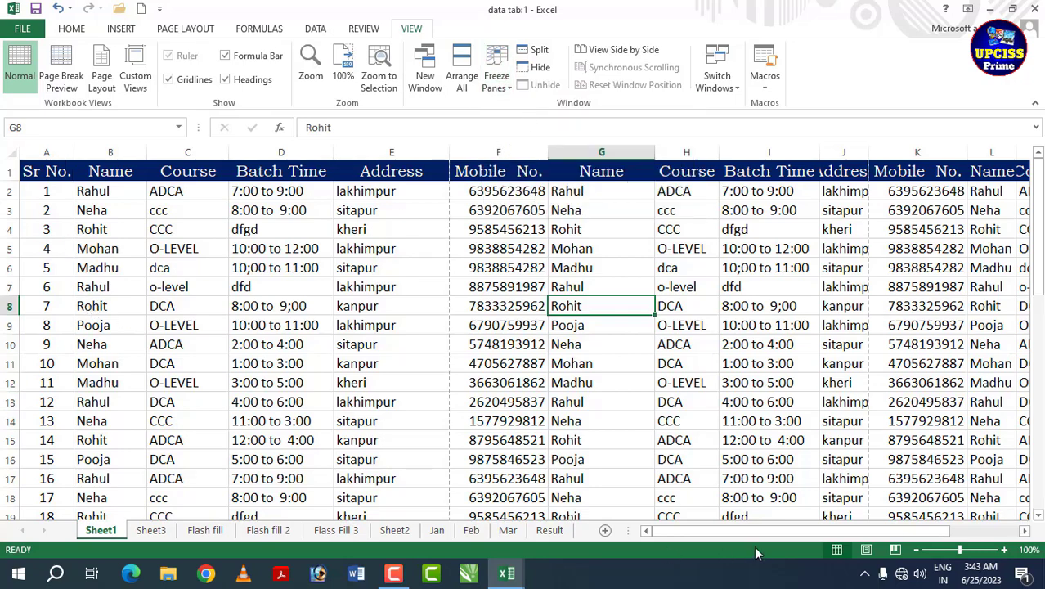
drag(716, 530, 704, 530)
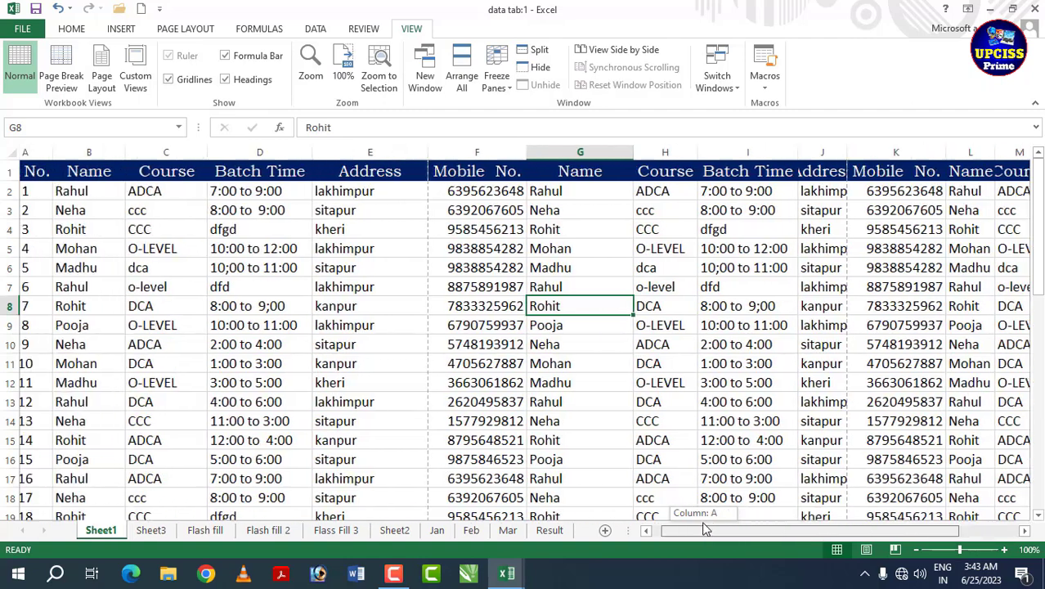
scroll(397, 486, down, 1)
click(503, 227)
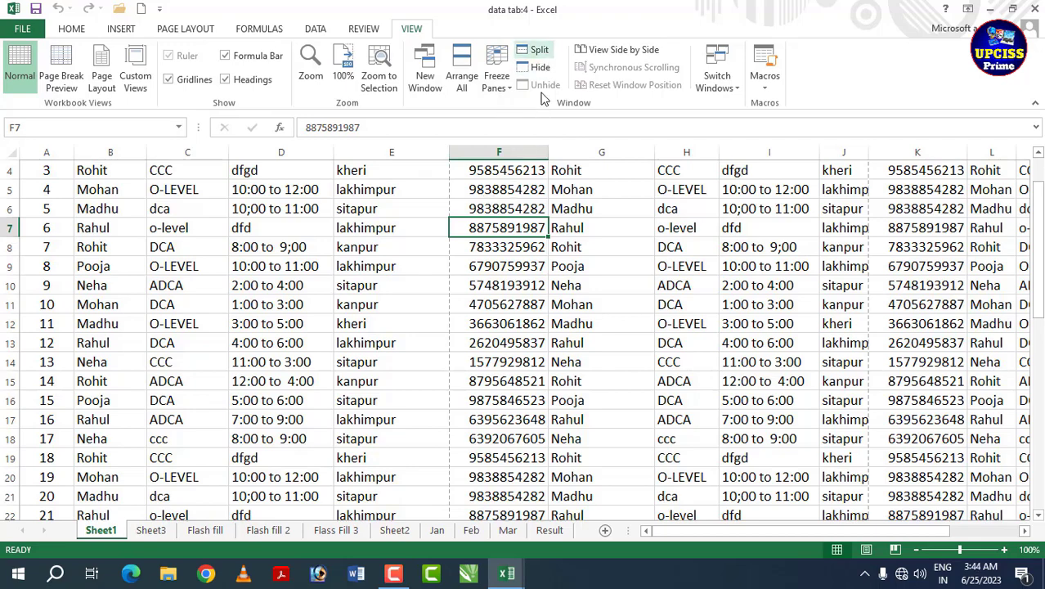
Step: Split the data tab:4 window at cell F10, scroll the panes, then switch to data tab:1 with Ctrl+F6
drag(130, 196, 712, 445)
click(490, 304)
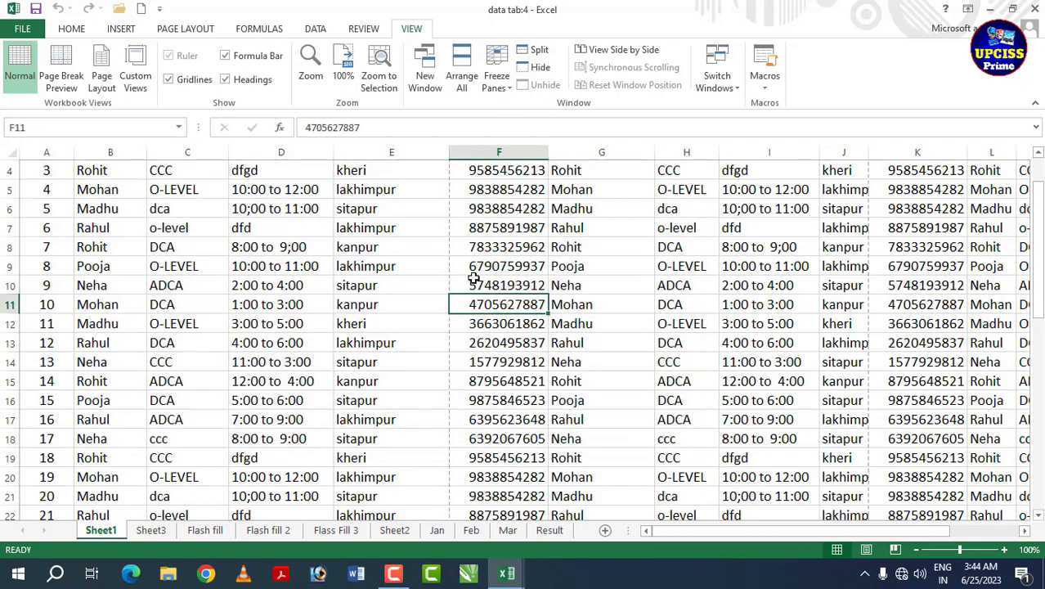
click(479, 278)
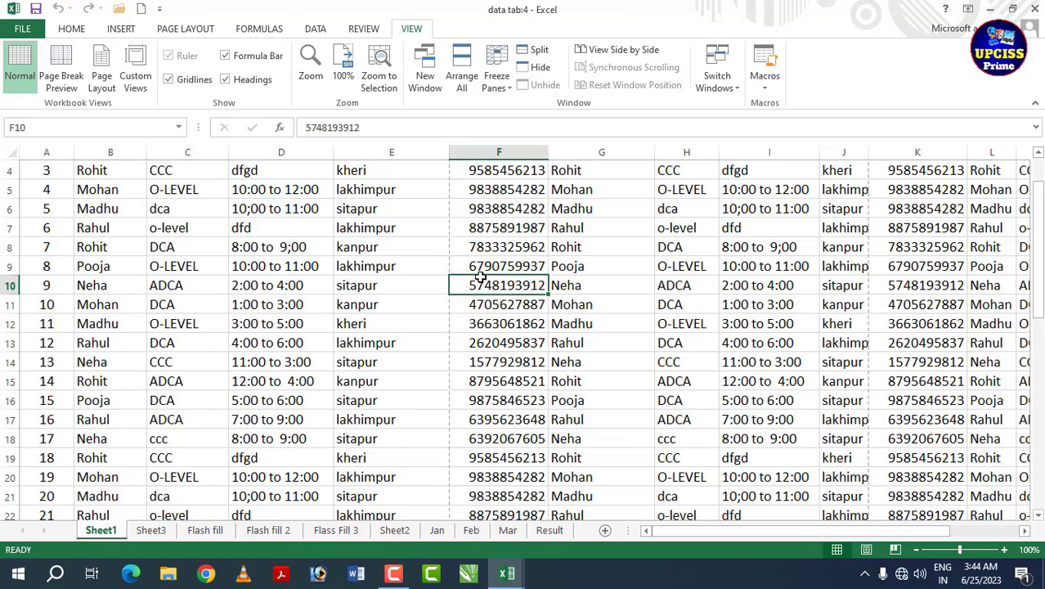
click(539, 51)
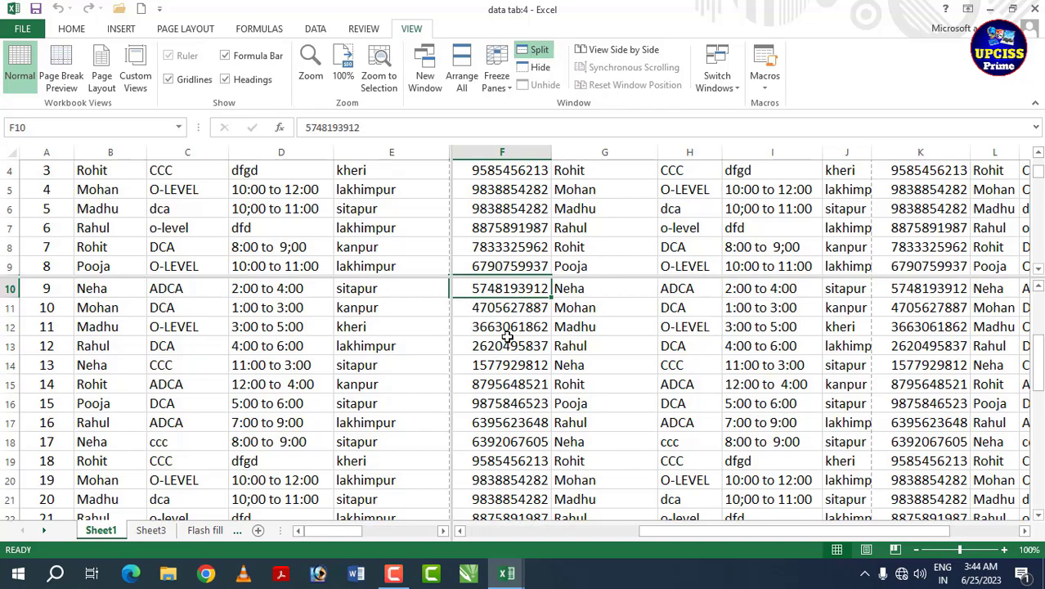
scroll(507, 337, down, 5)
scroll(507, 338, up, 6)
scroll(508, 210, down, 3)
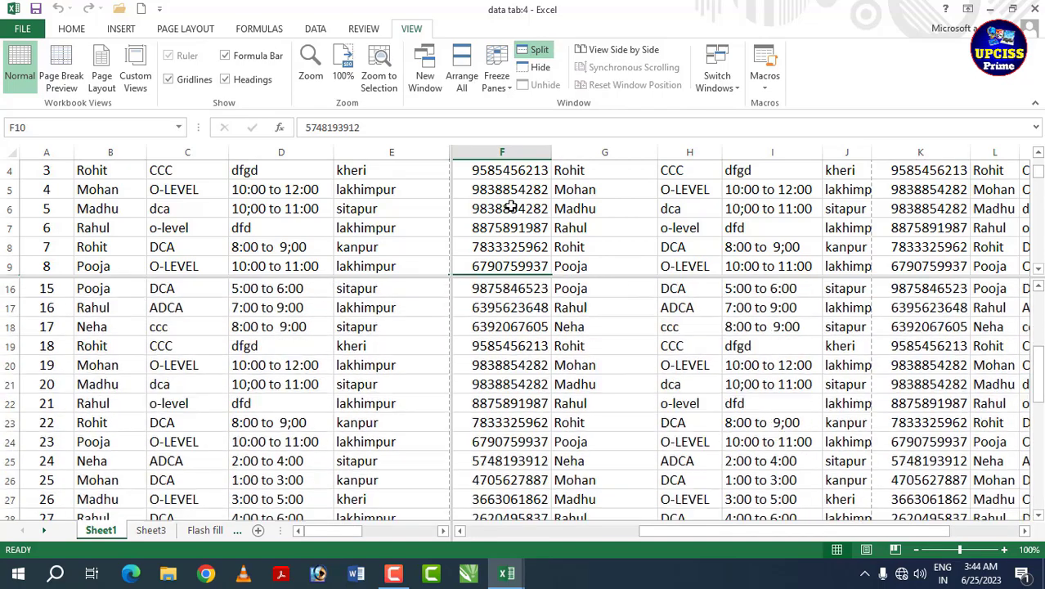
scroll(509, 206, up, 3)
key(ctrl+F6)
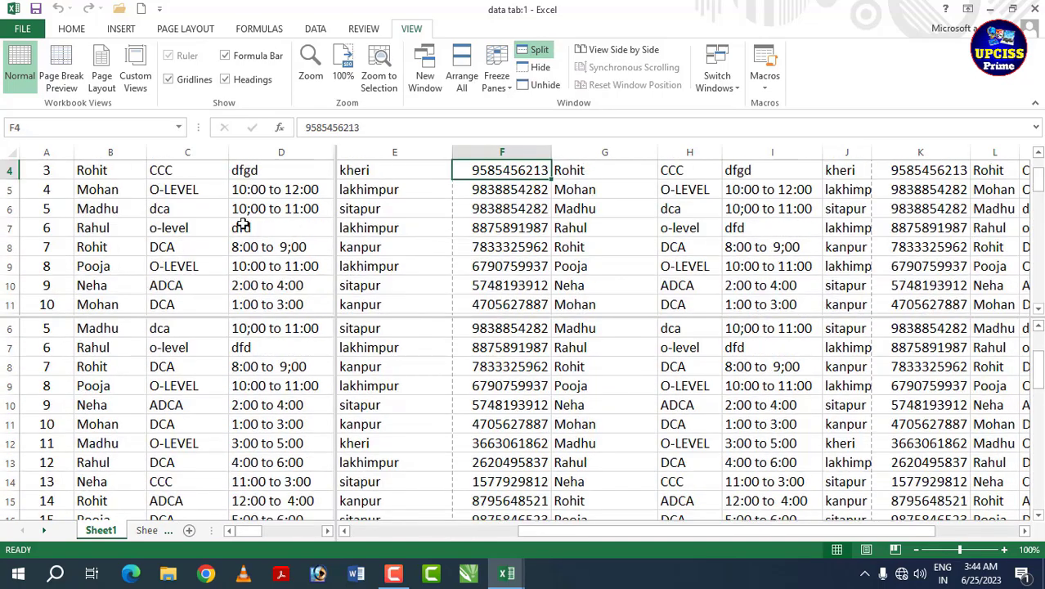
Step: Hide the data tab:1 window, then unhide data tab:1 and data tab:4
click(539, 69)
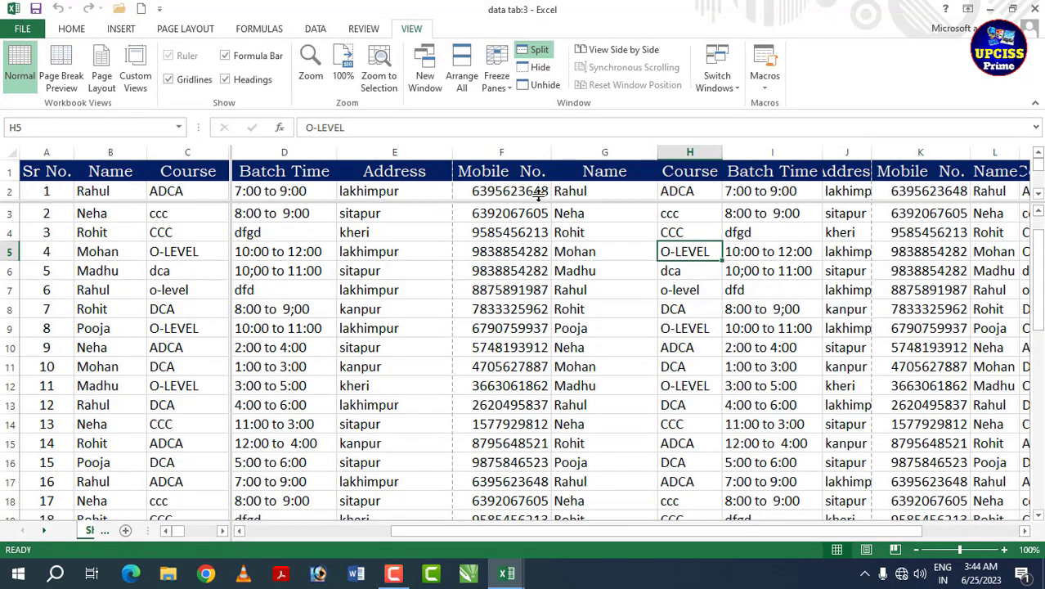
click(540, 85)
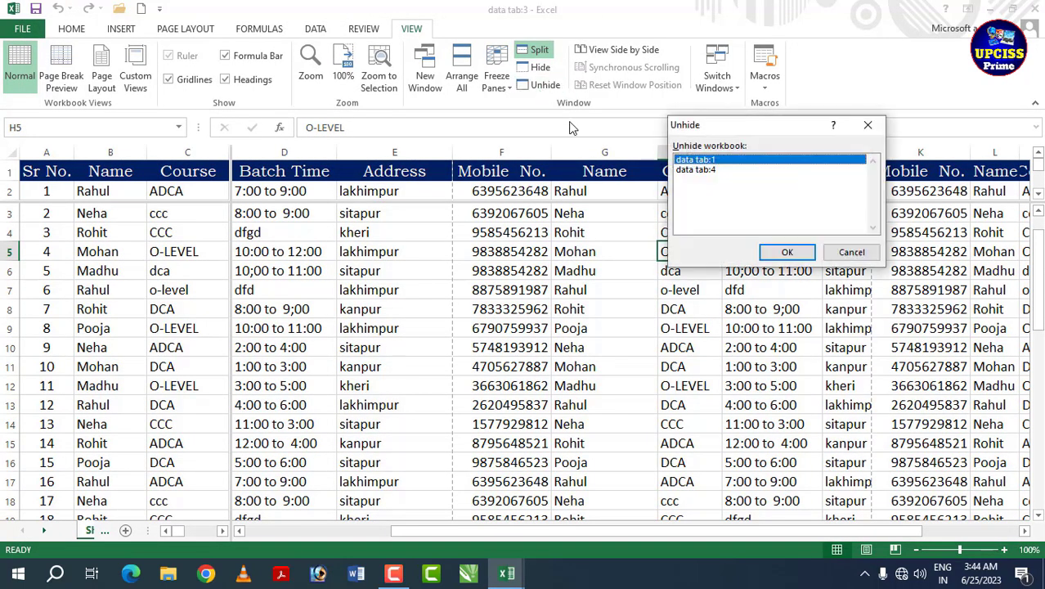
click(790, 253)
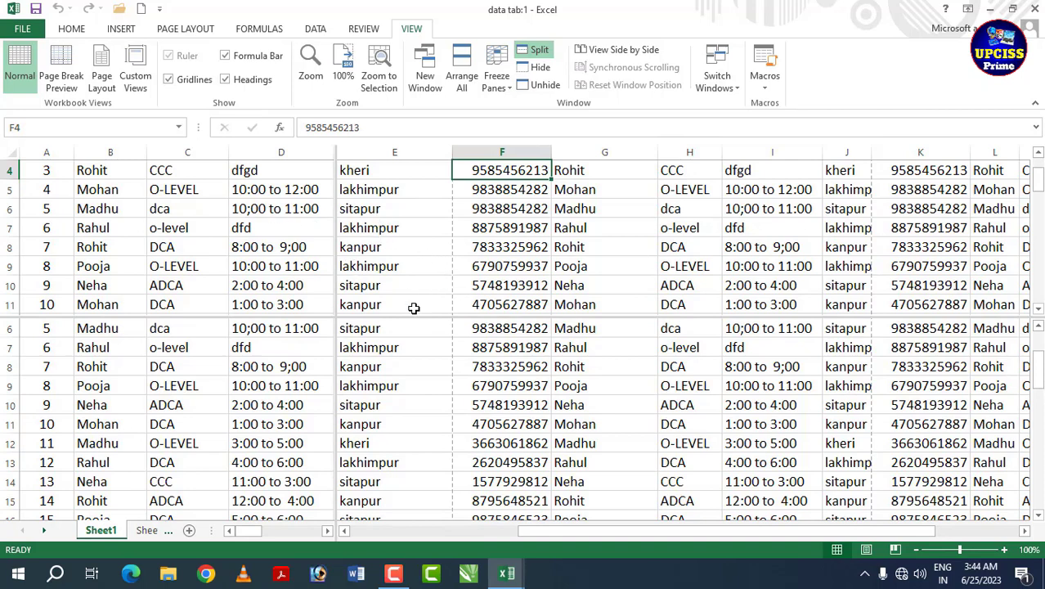
click(543, 85)
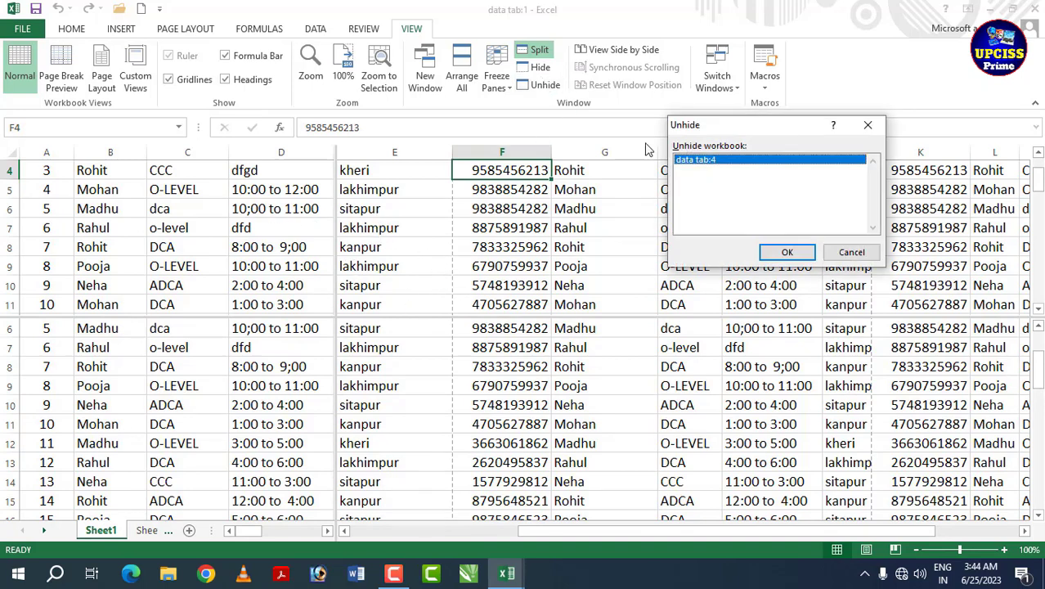
click(787, 252)
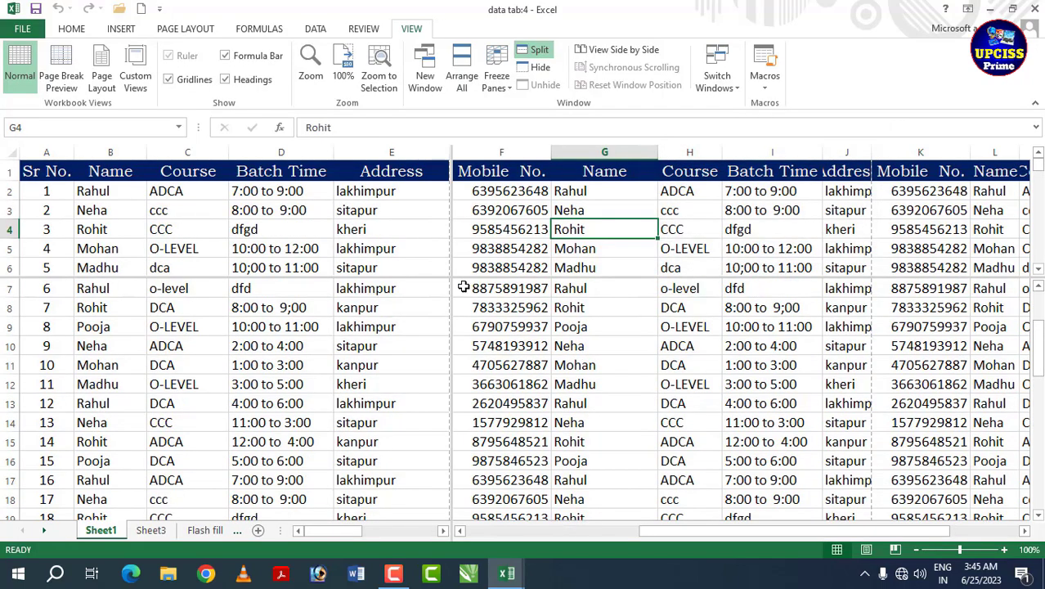
Step: Remove the split from data tab:4, leaving a single pane
click(525, 286)
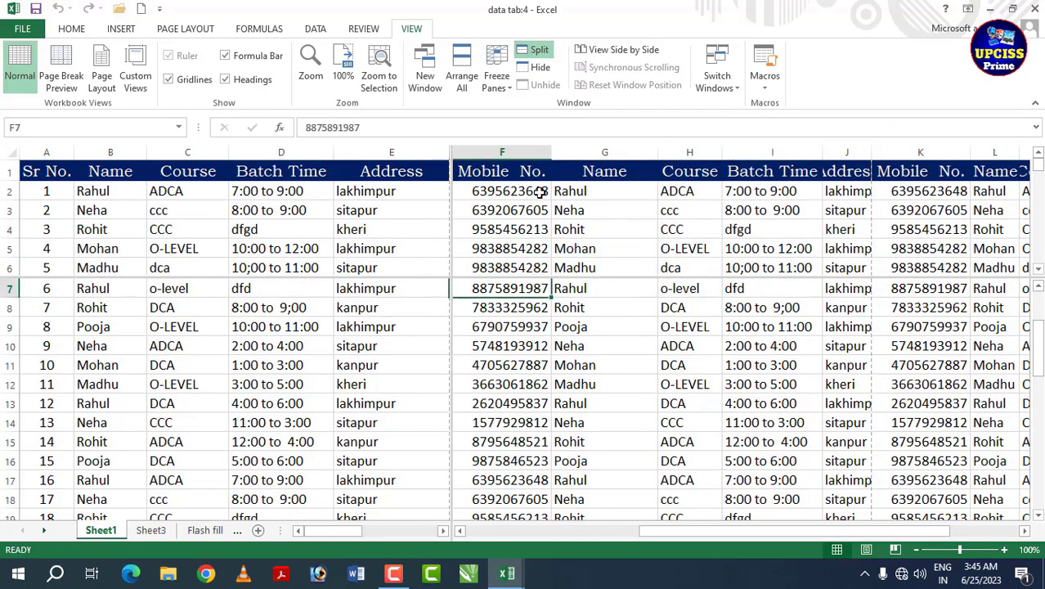
click(544, 59)
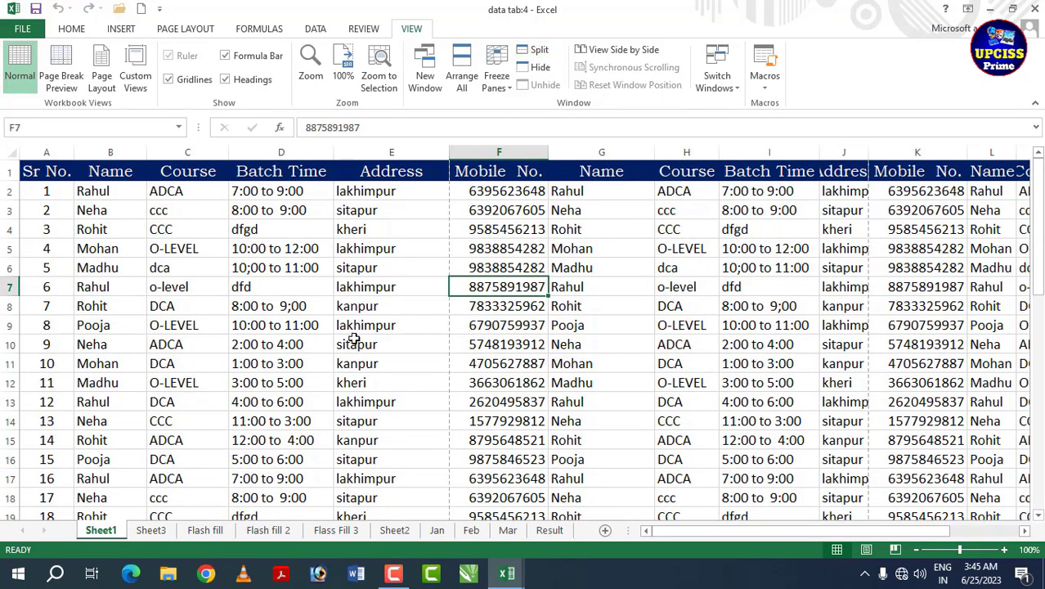
click(342, 285)
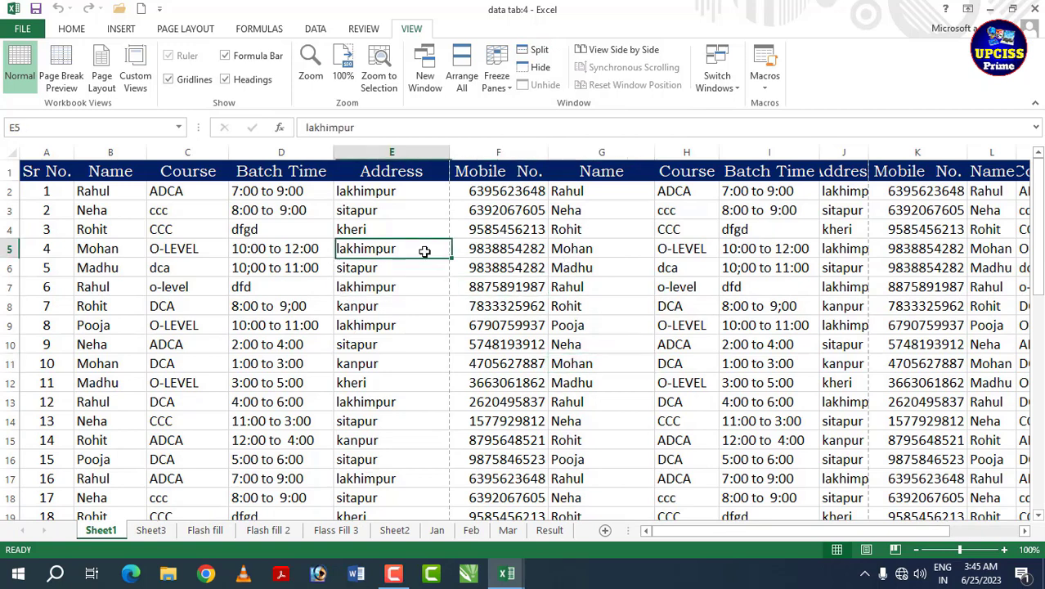
click(623, 49)
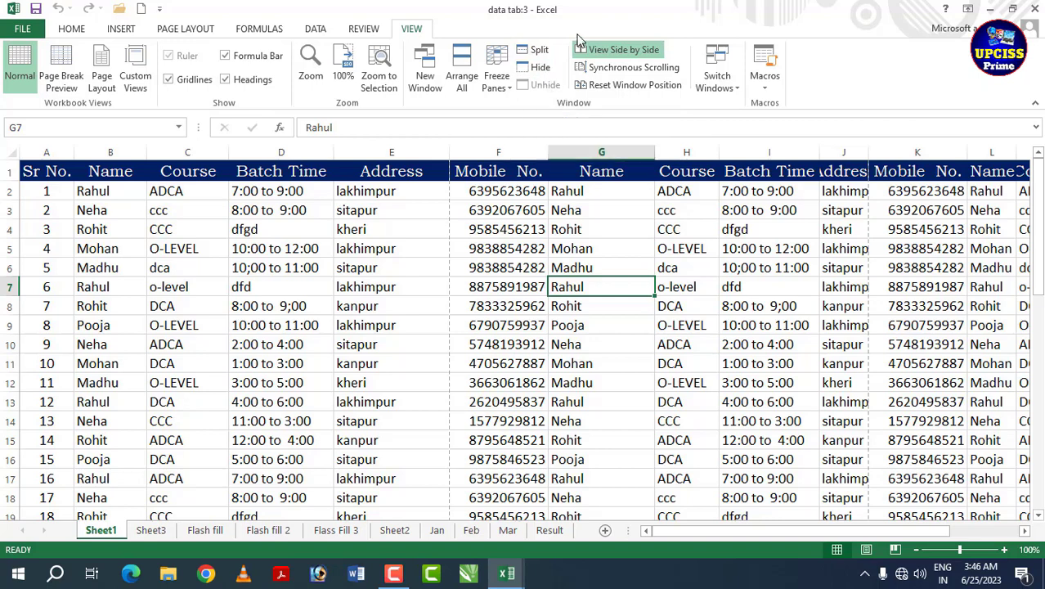
Step: Compare data tab:3 with data tab:2 using View Side by Side, stacked one above the other
click(653, 52)
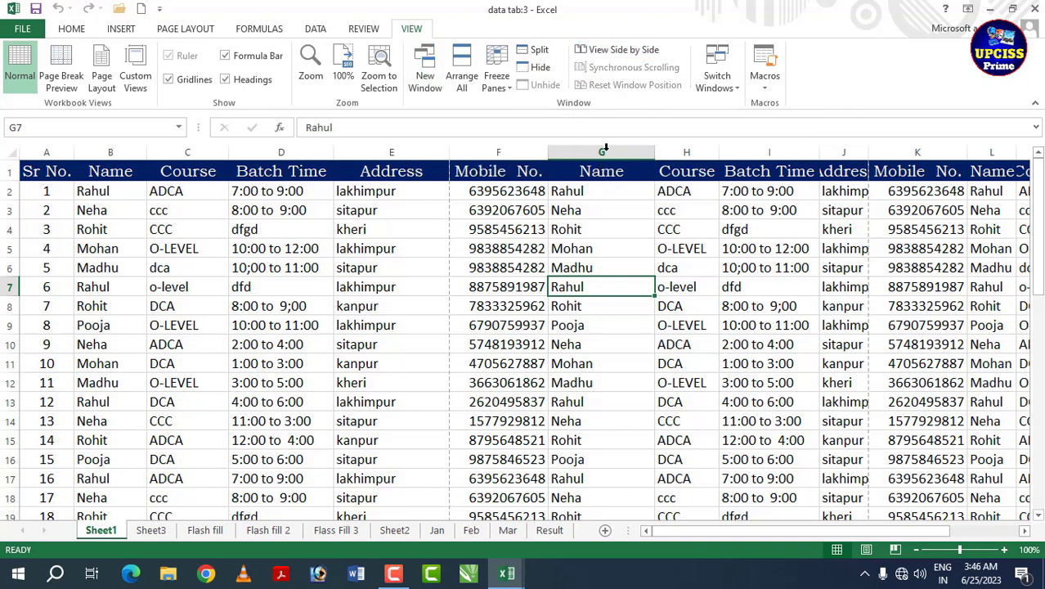
click(623, 53)
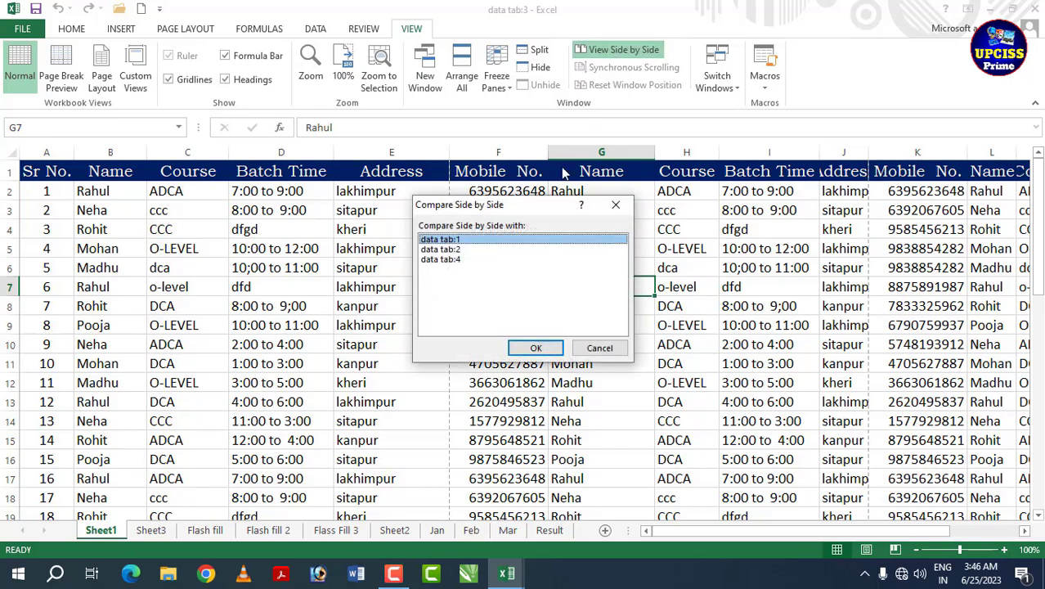
mouse_move(526, 582)
click(444, 250)
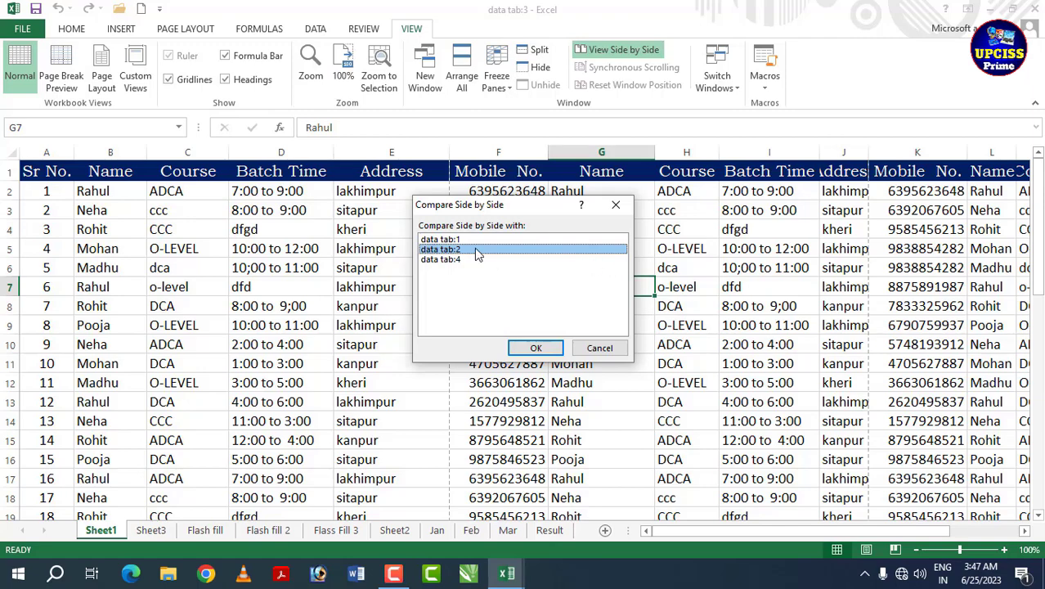
click(536, 348)
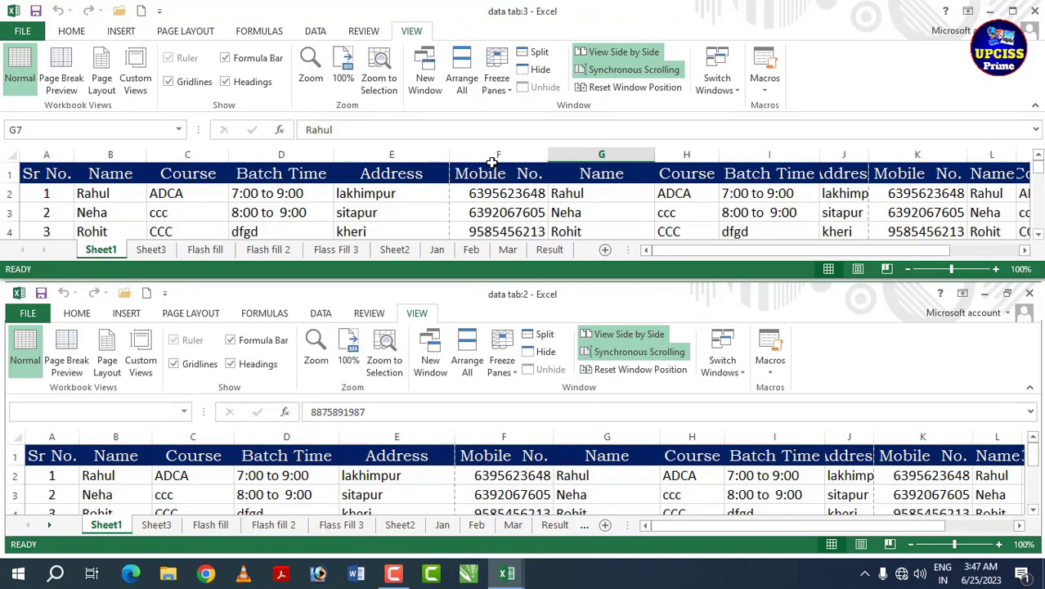
Step: Scroll the stacked data tab:3 and data tab:2 windows together to compare them
scroll(491, 176, down, 2)
scroll(491, 175, up, 2)
scroll(489, 181, down, 4)
scroll(489, 180, up, 4)
scroll(489, 182, down, 2)
scroll(489, 181, up, 2)
scroll(489, 183, down, 2)
scroll(490, 183, up, 2)
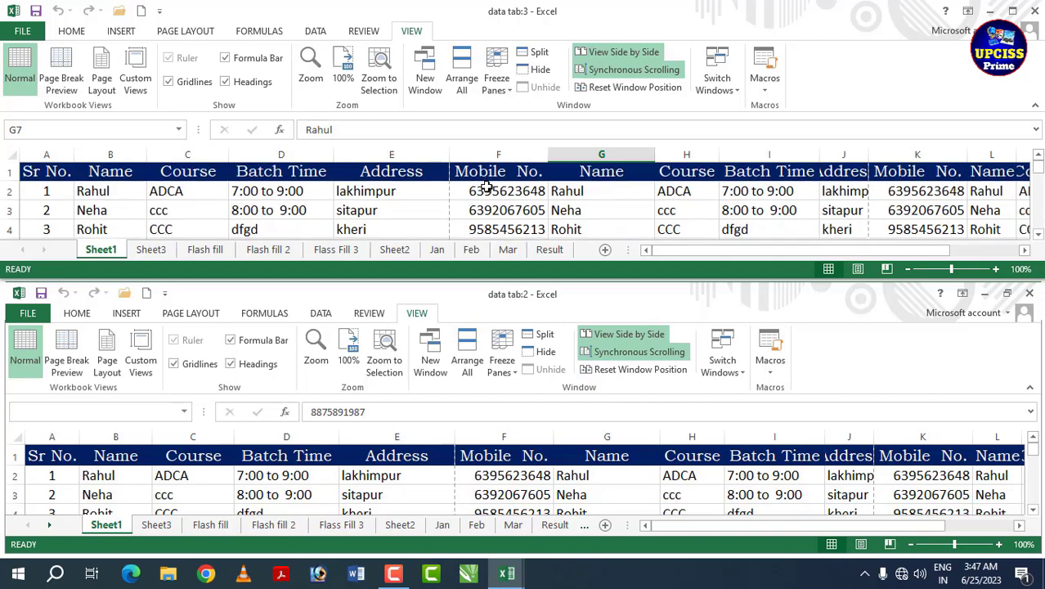
scroll(488, 187, down, 7)
scroll(487, 188, up, 6)
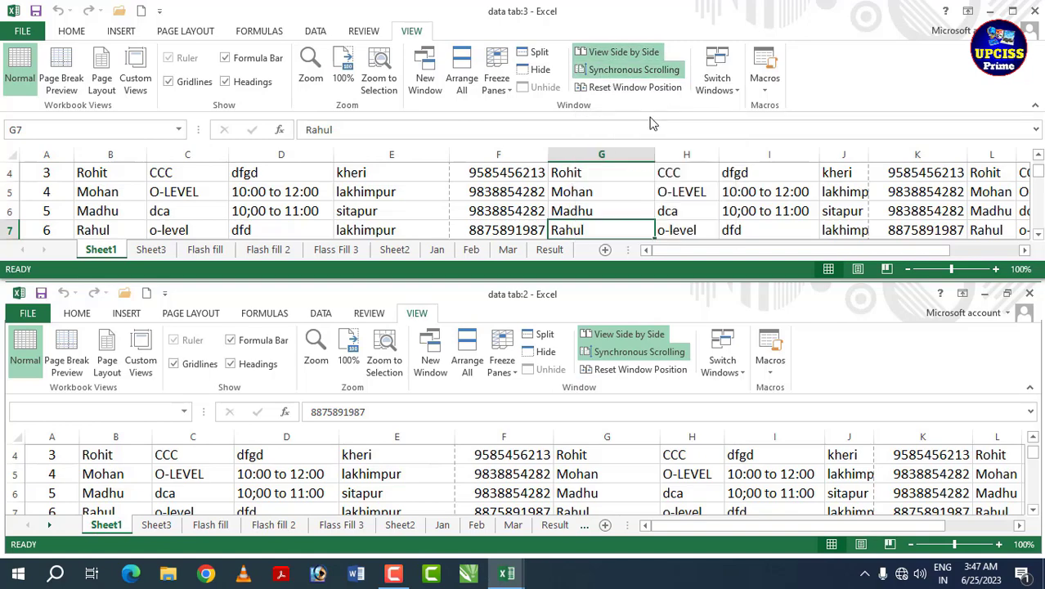
scroll(493, 201, down, 2)
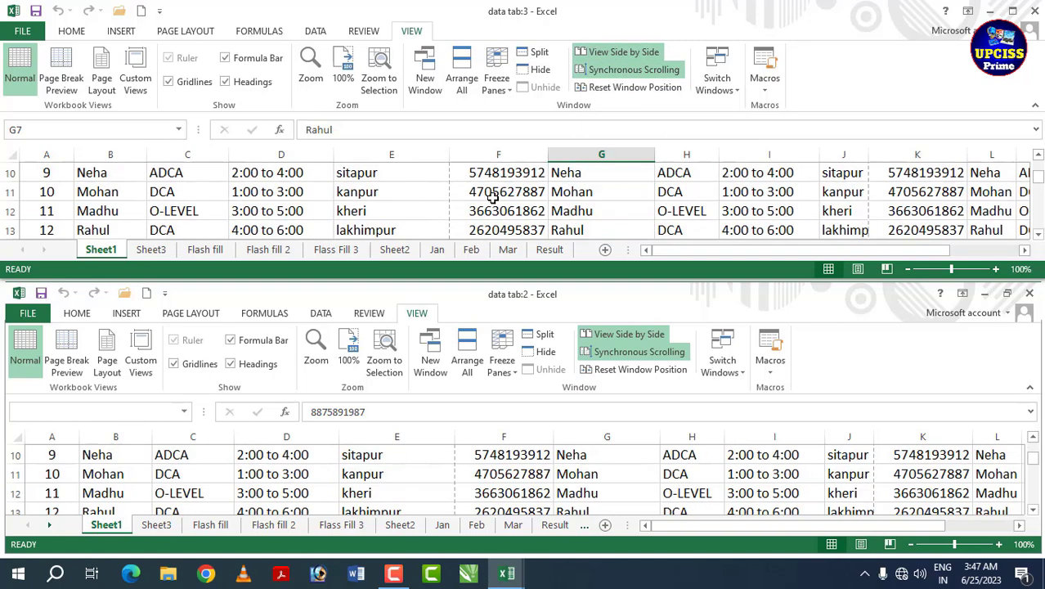
scroll(493, 198, up, 1)
scroll(493, 198, down, 1)
scroll(493, 200, up, 2)
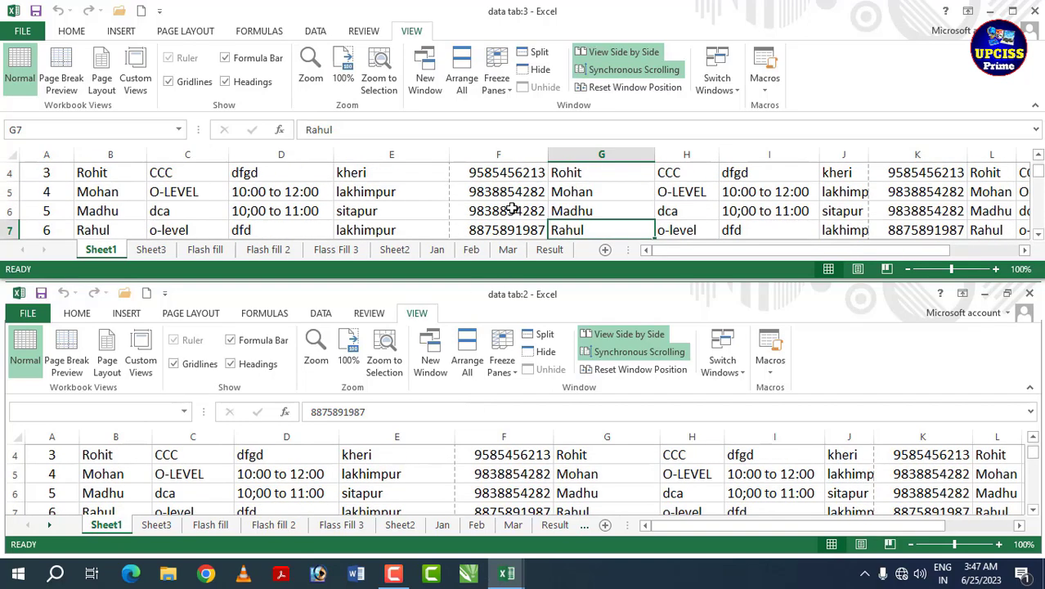
Step: Turn Synchronous Scrolling off and scroll one window independently
click(608, 72)
scroll(534, 211, down, 4)
scroll(535, 211, up, 3)
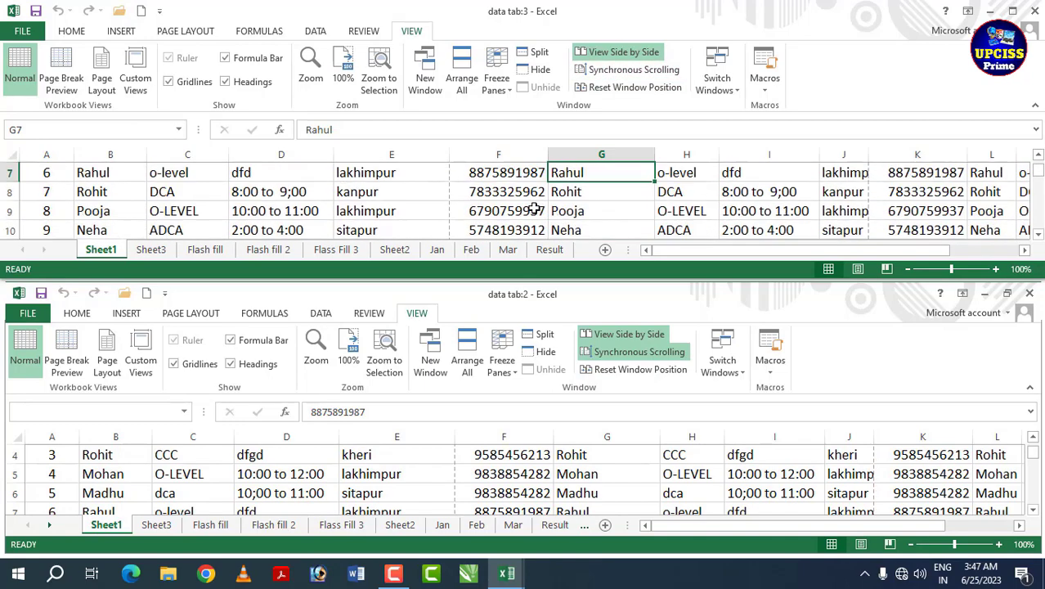
scroll(534, 211, down, 4)
scroll(534, 212, up, 4)
scroll(534, 211, up, 1)
scroll(534, 211, up, 1)
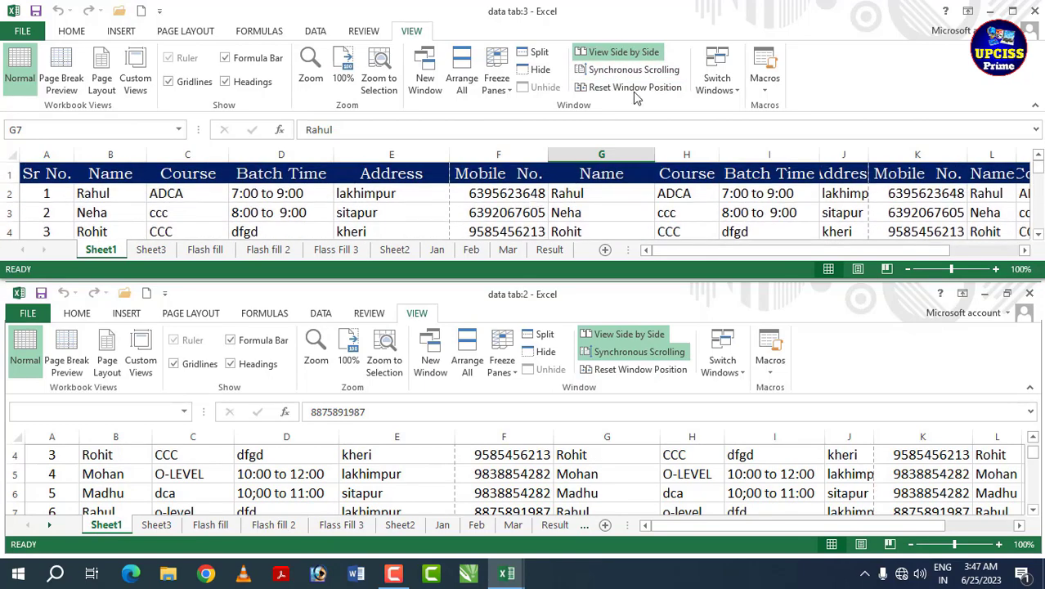
Step: Re-enable Synchronous Scrolling briefly, then switch it off again
click(646, 69)
scroll(611, 193, down, 4)
scroll(612, 193, up, 5)
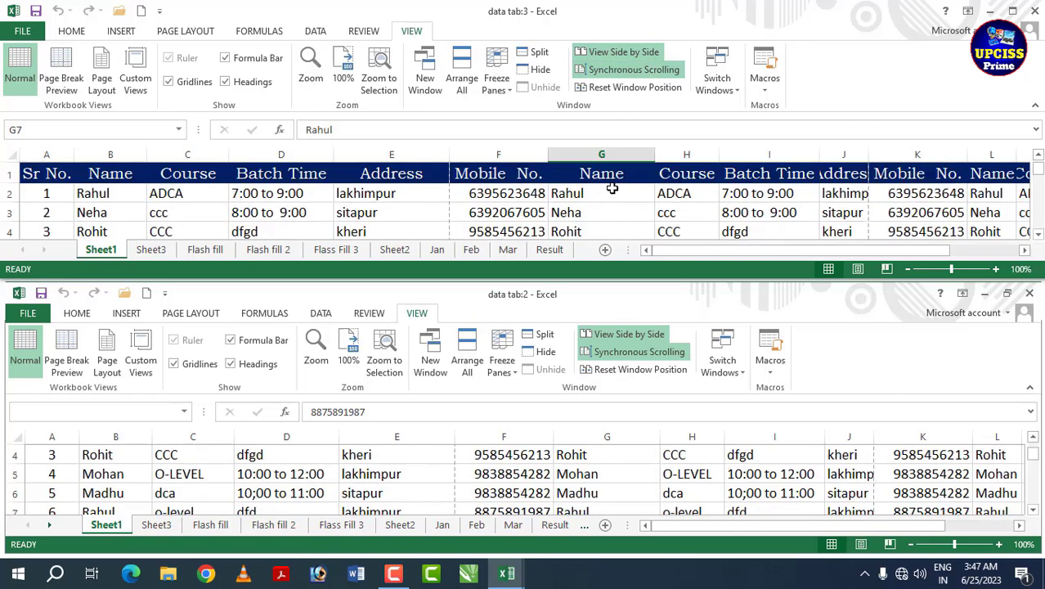
click(646, 69)
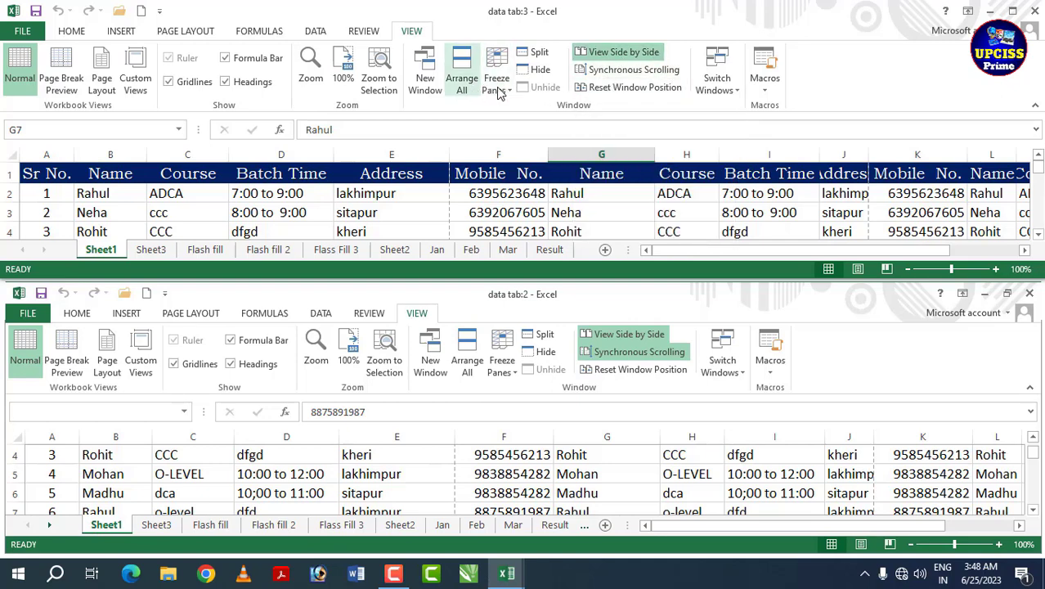
Step: Drag the compared windows out of place, then Reset Window Position to equal halves
click(632, 86)
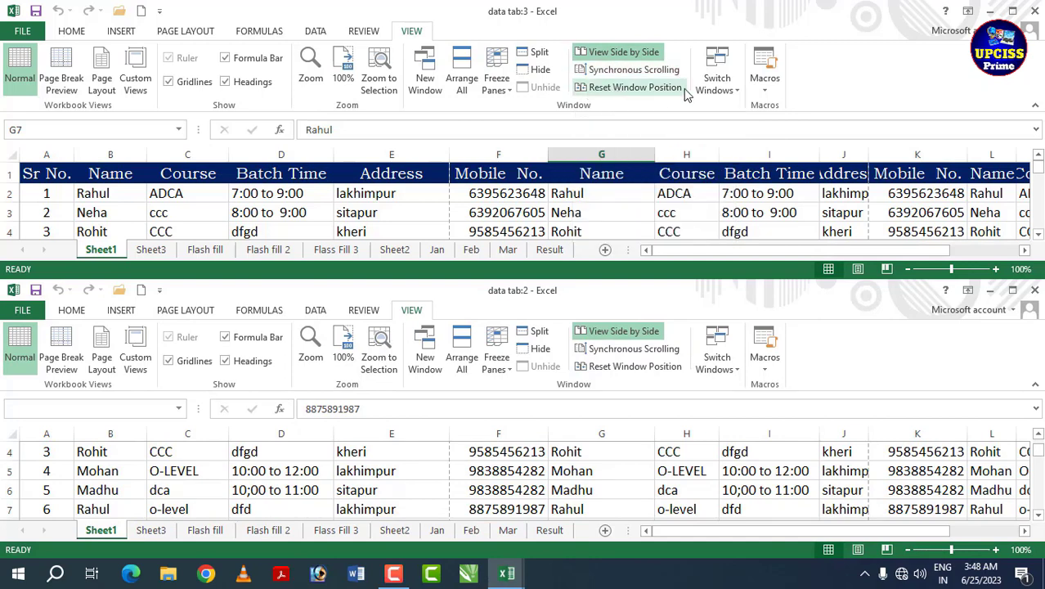
drag(323, 10, 354, 10)
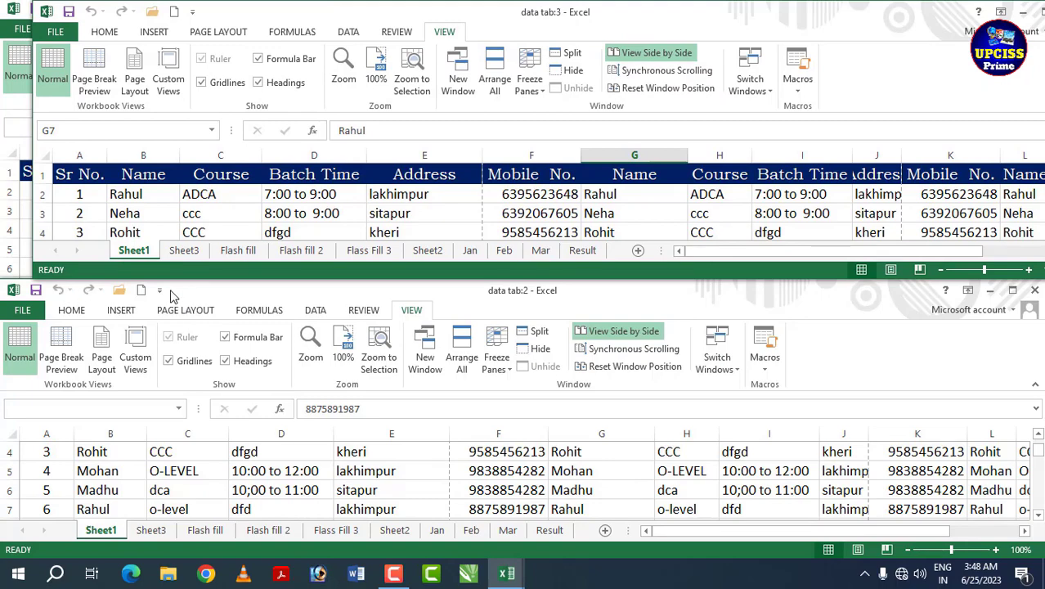
drag(172, 296, 295, 300)
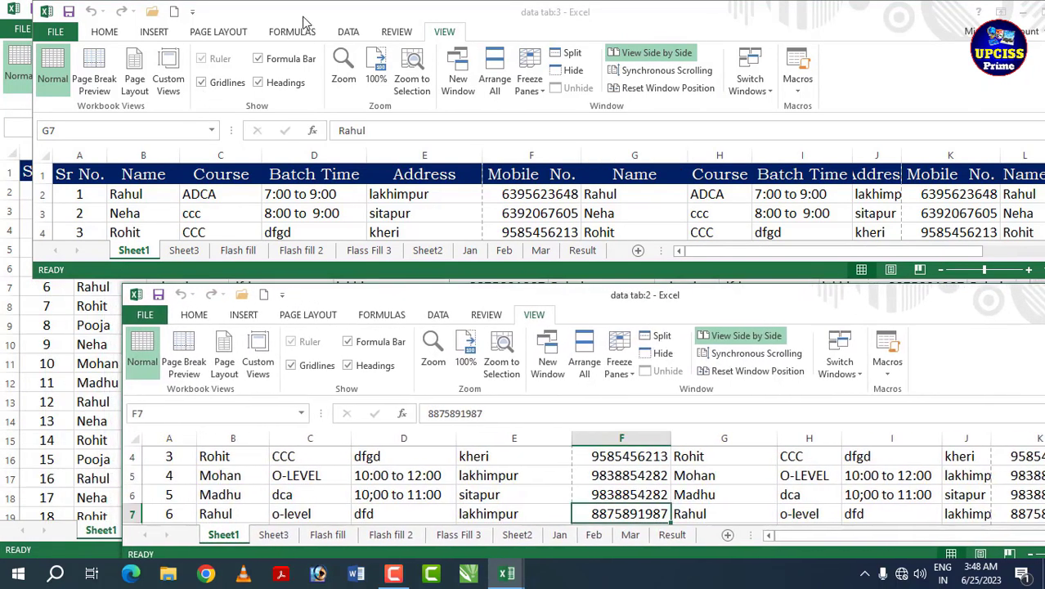
mouse_move(304, 17)
mouse_down()
mouse_move(339, 23)
mouse_move(364, 51)
mouse_up()
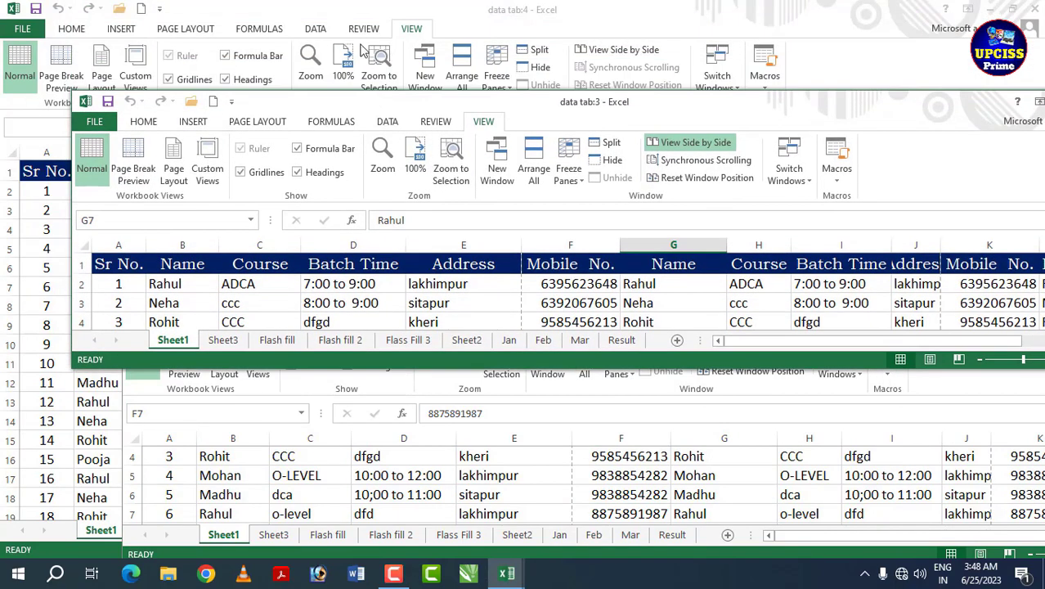
drag(364, 10, 352, 53)
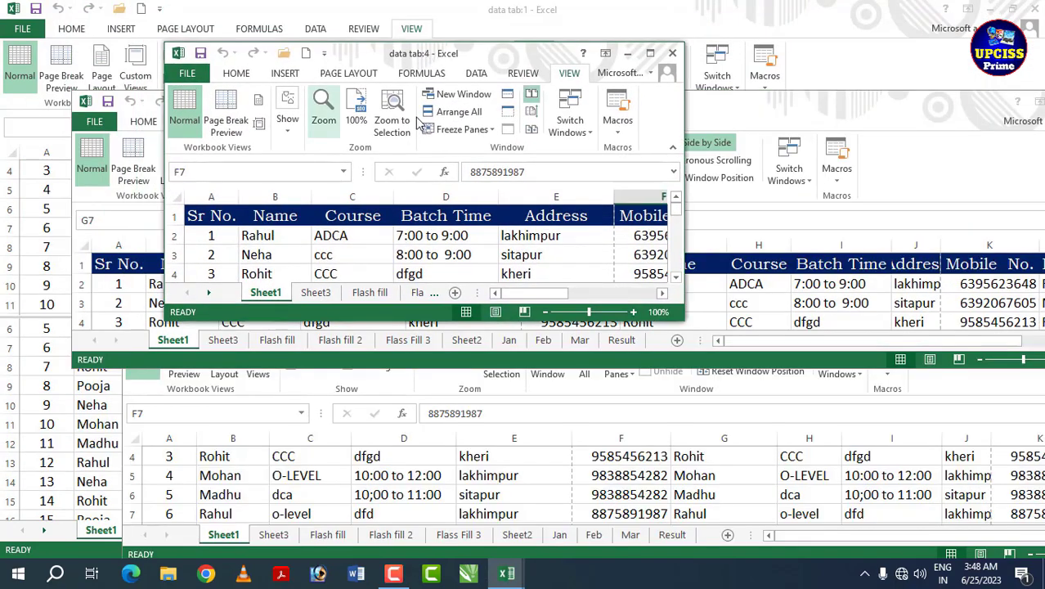
click(533, 131)
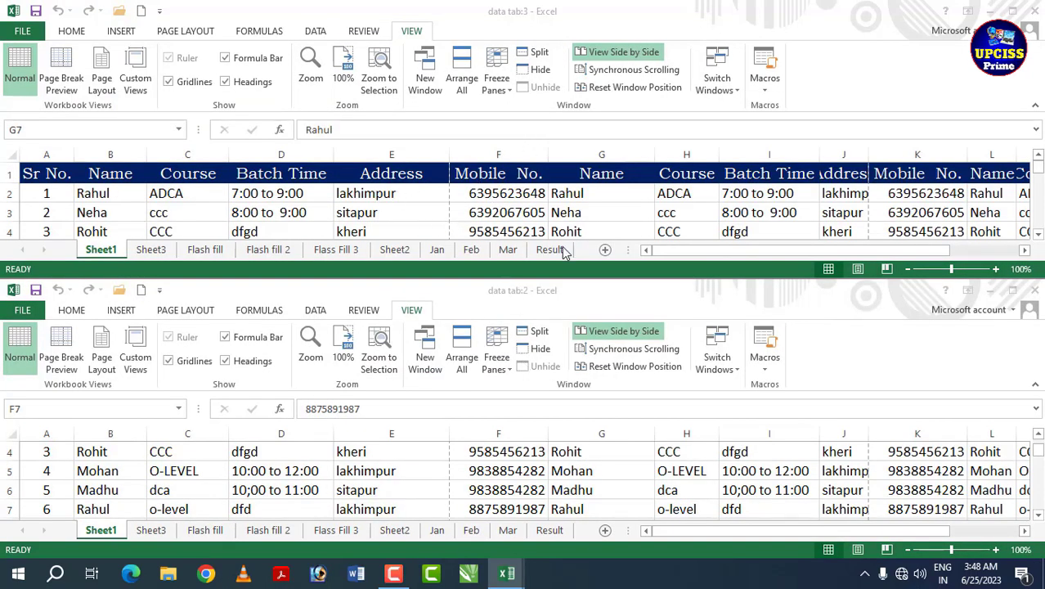
Step: Move data tab:3 aside, reset the window positions again, then maximize data tab:3
click(619, 94)
drag(518, 22, 655, 29)
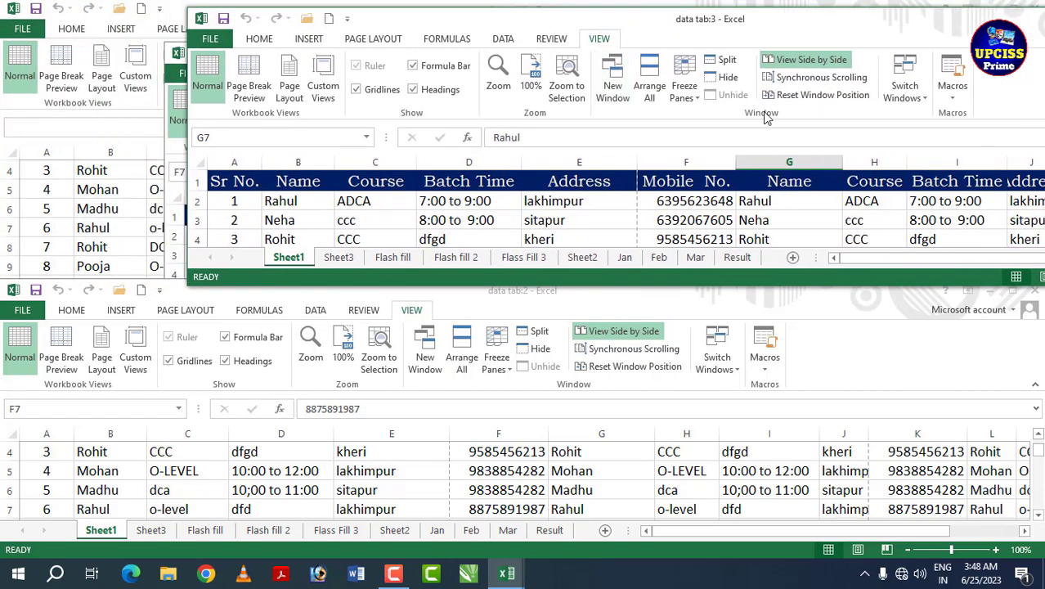
click(807, 97)
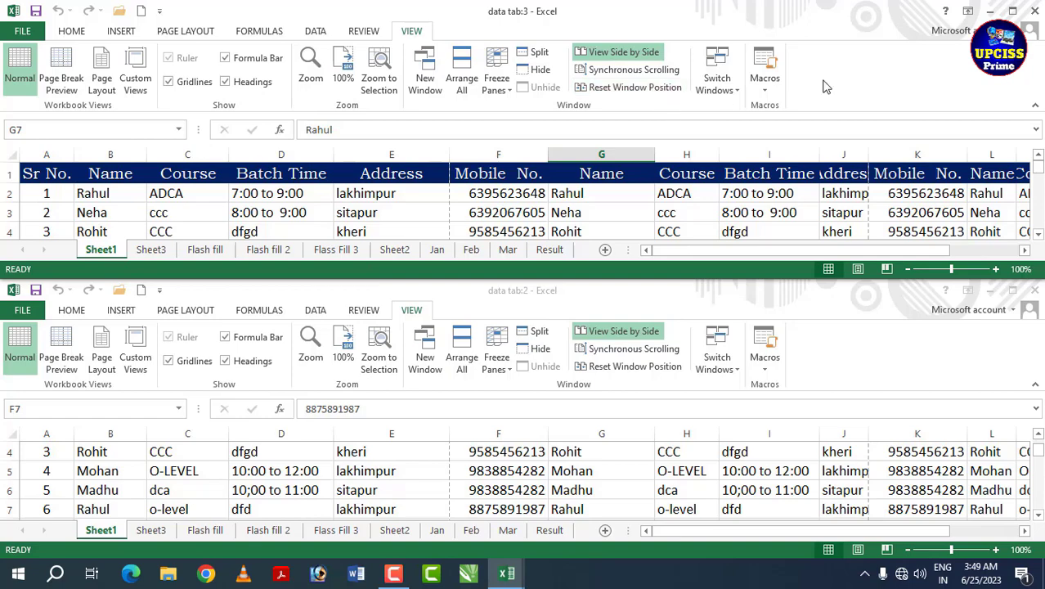
click(1013, 11)
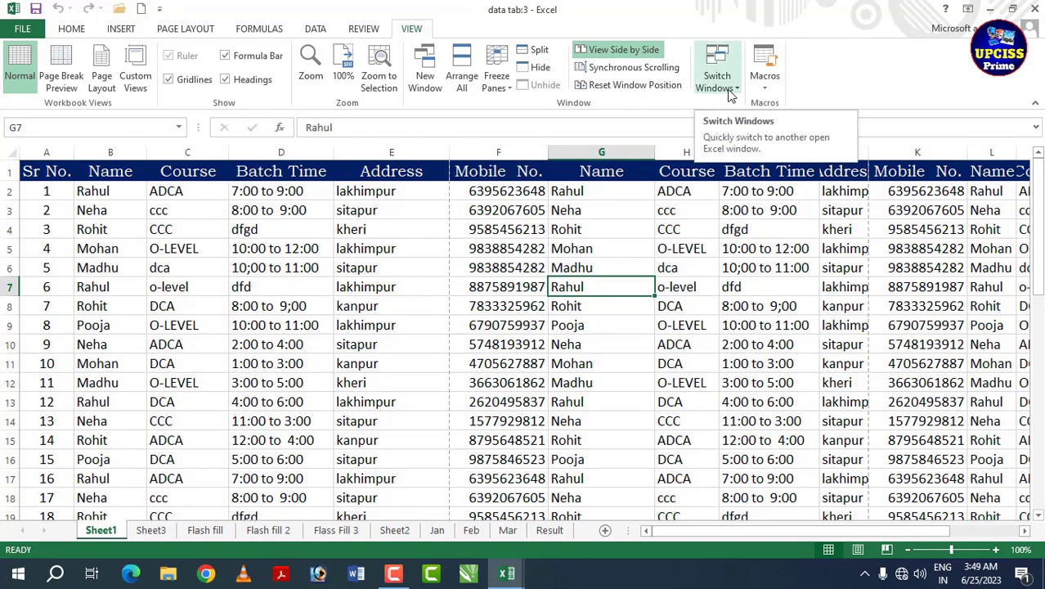
Step: Switch to data tab:1, then data tab:2 via Switch Windows, and close one side-by-side window
click(728, 93)
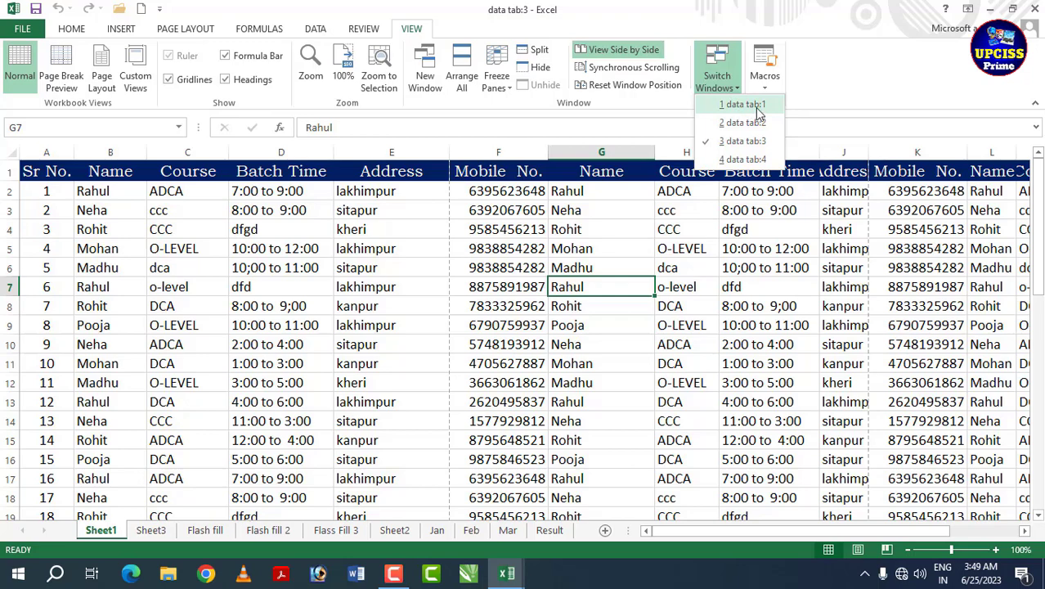
click(751, 108)
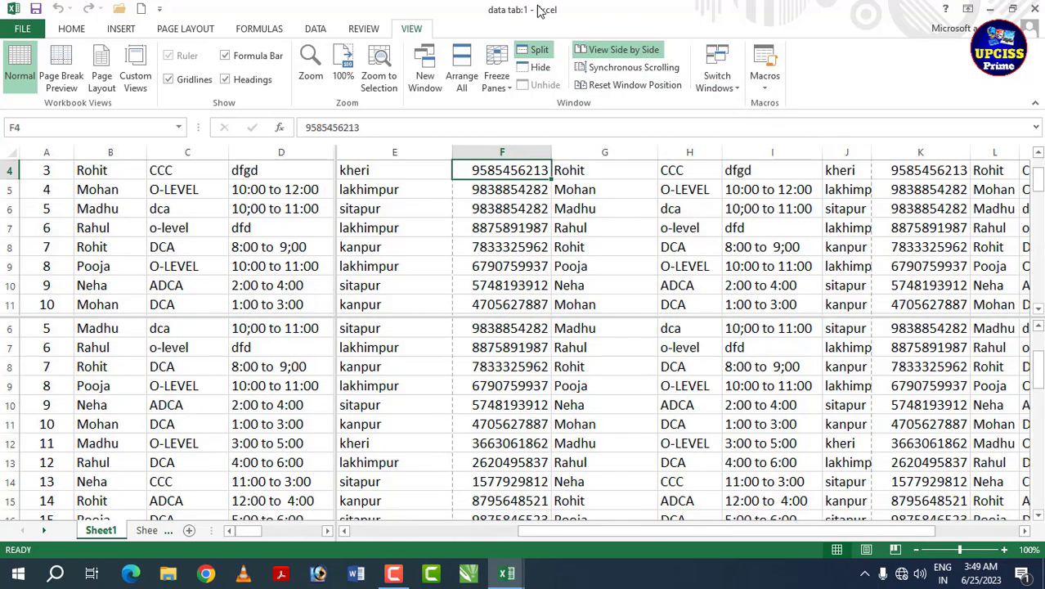
click(717, 91)
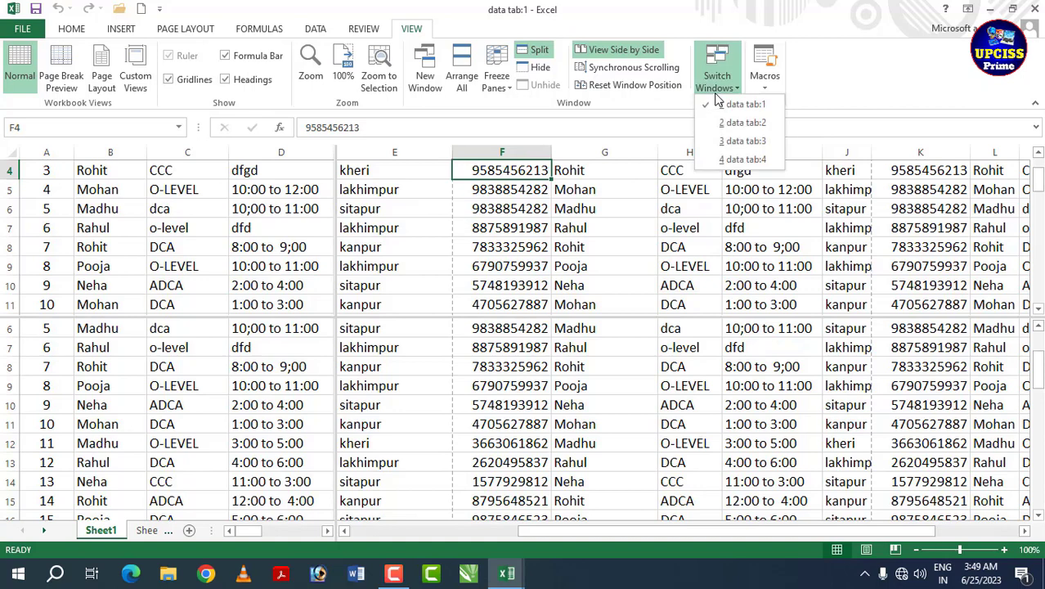
click(735, 124)
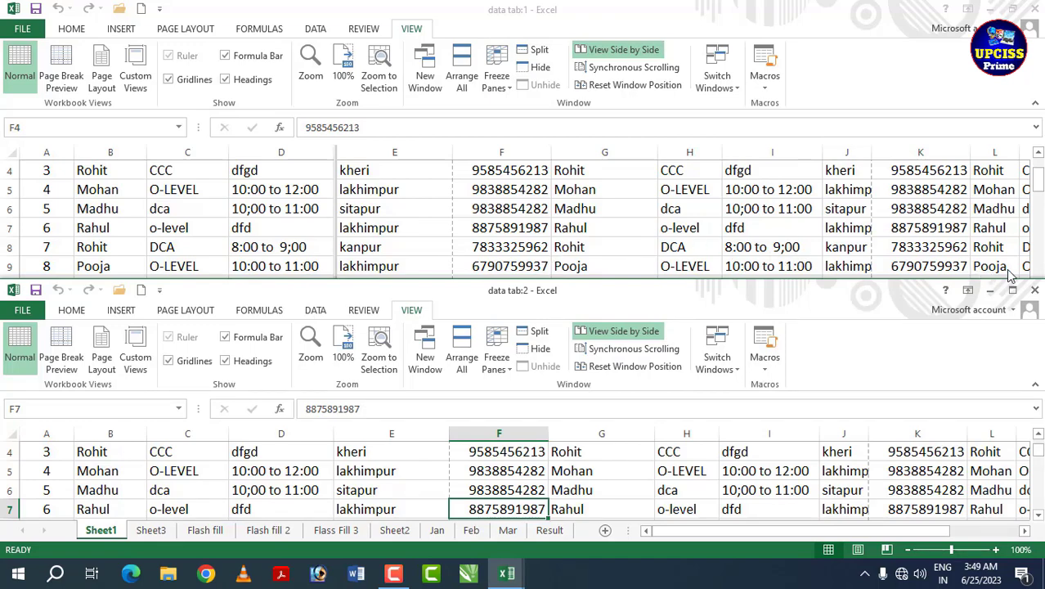
click(1036, 292)
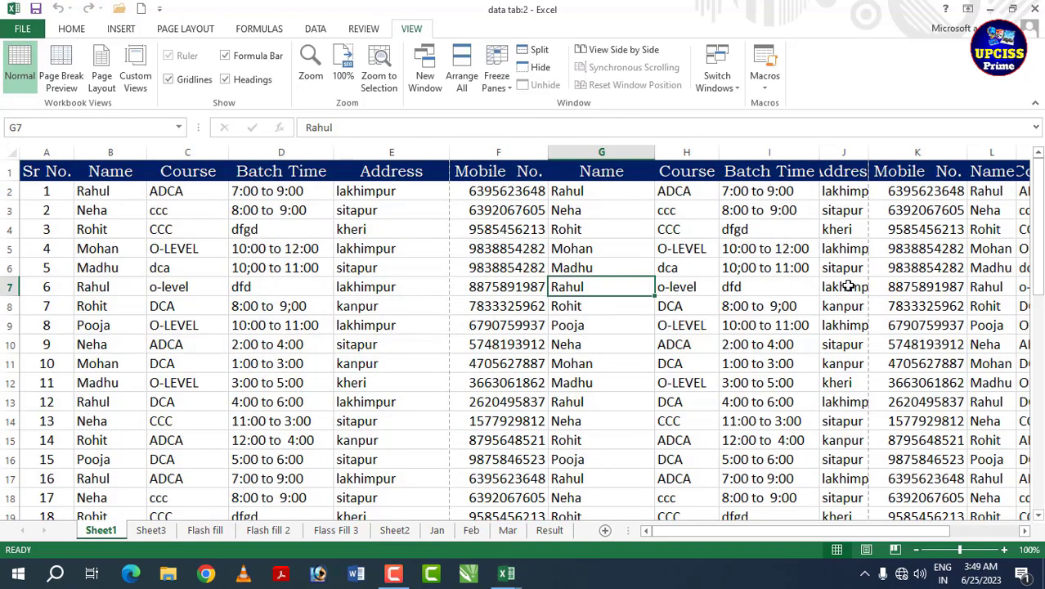
Step: Switch to data tab:3 and maximize it
click(717, 77)
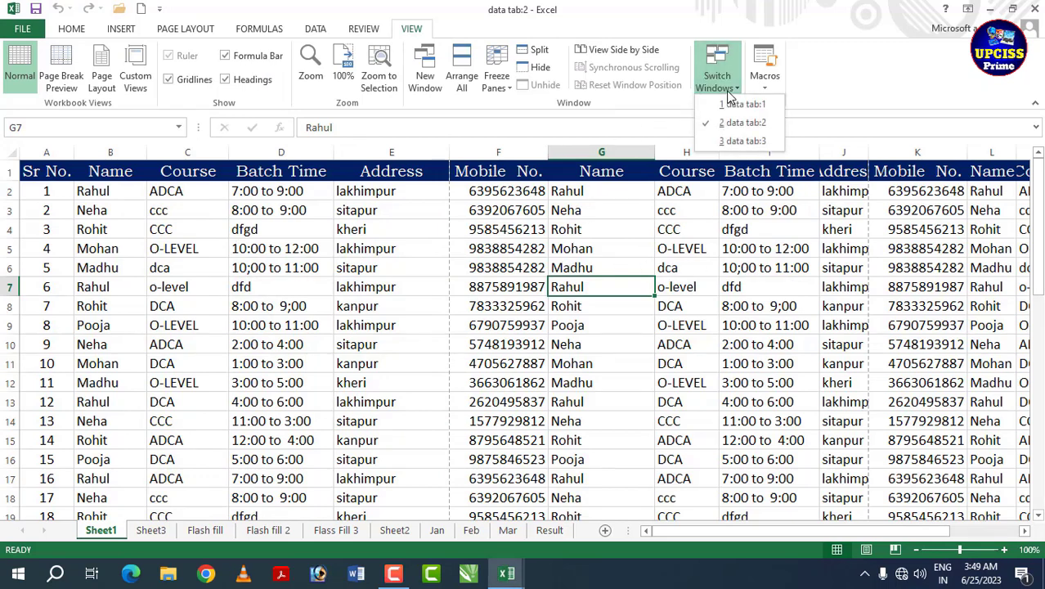
click(750, 141)
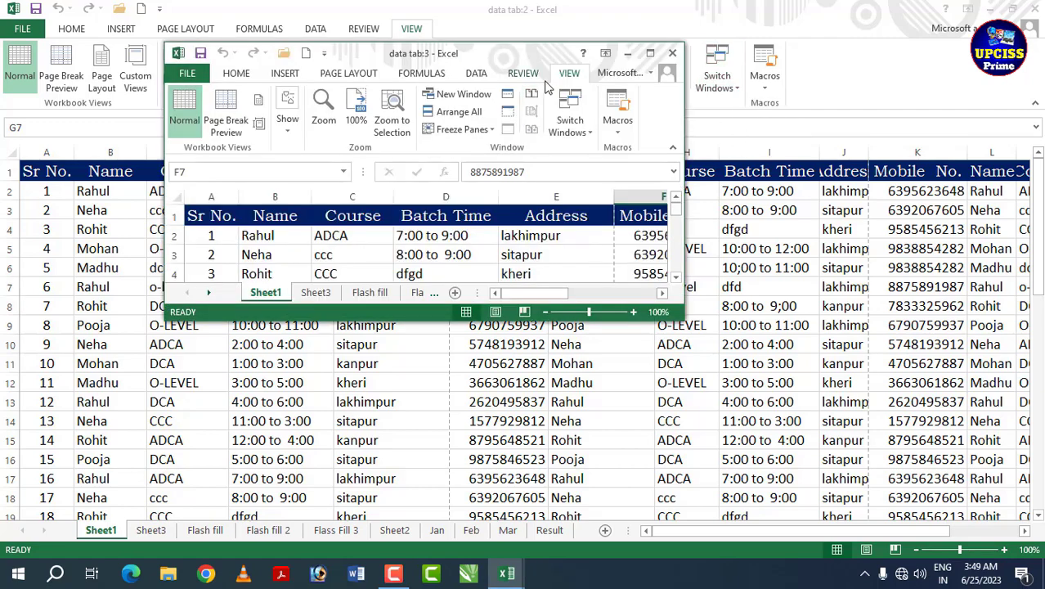
click(654, 52)
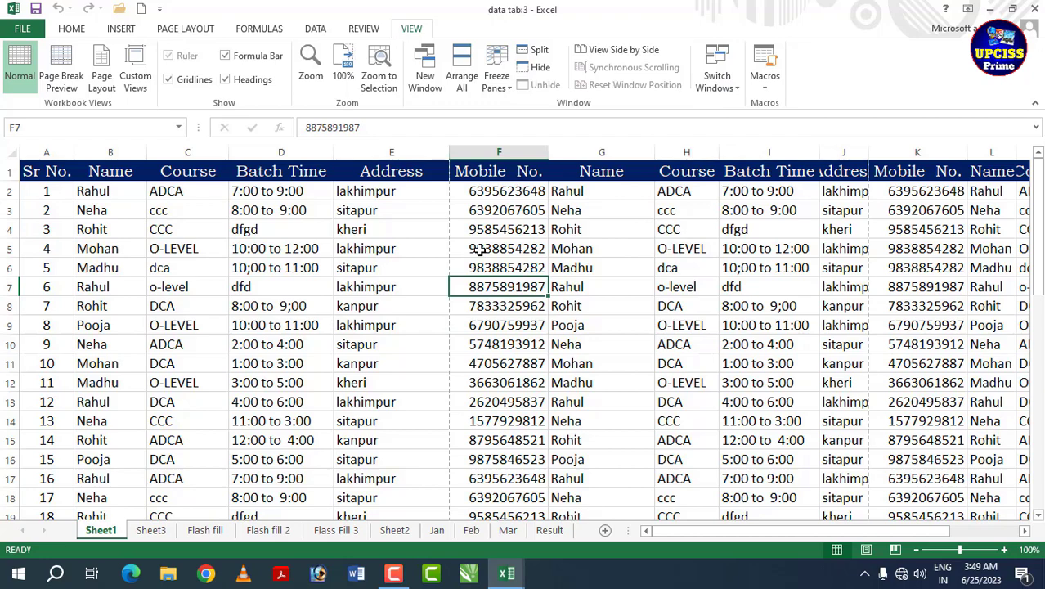
Step: Cycle through data tab:1, data tab:3 and data tab:2 with Switch Windows, ending on data tab:3
click(726, 77)
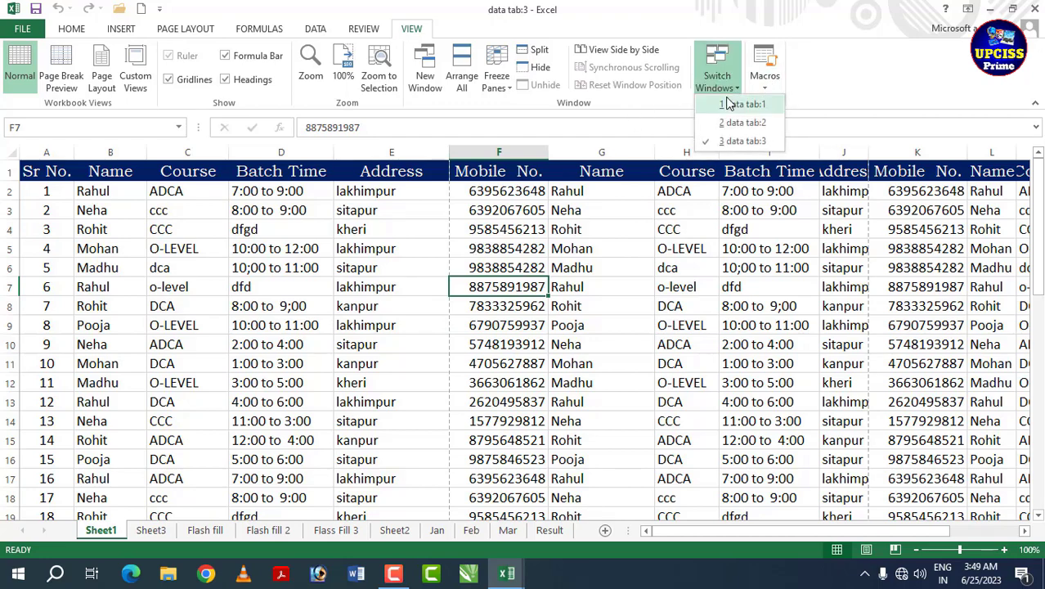
click(732, 104)
click(728, 81)
click(742, 141)
click(717, 78)
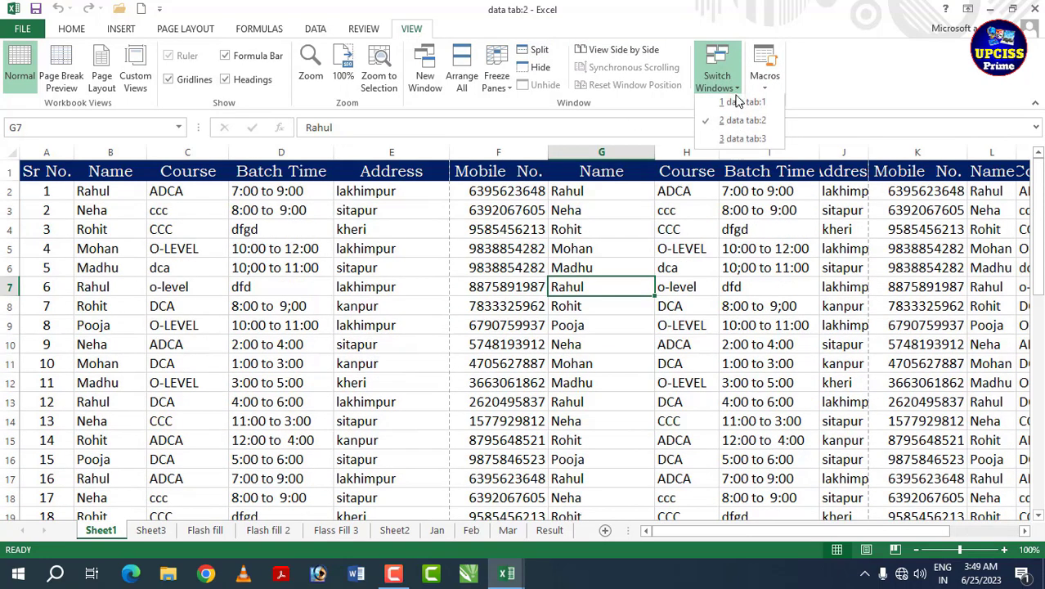
click(742, 140)
click(719, 78)
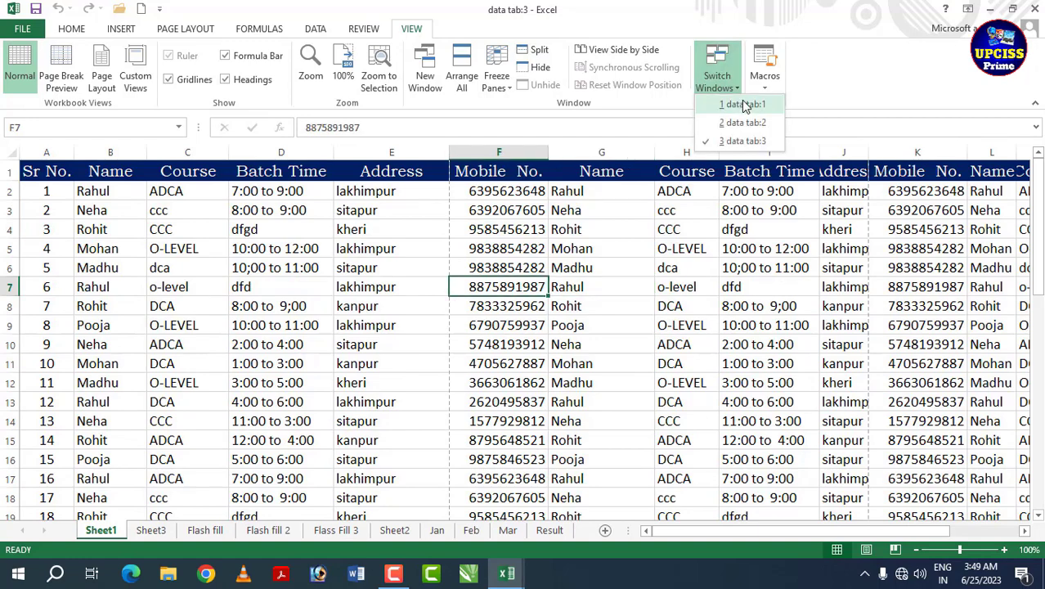
click(737, 105)
click(718, 78)
click(744, 123)
click(717, 77)
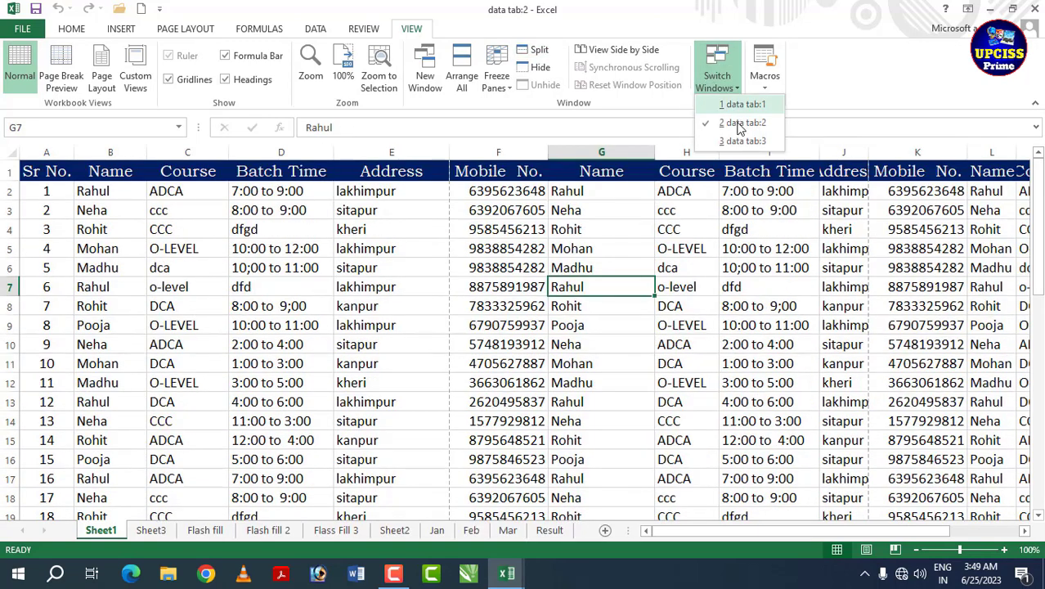
click(742, 140)
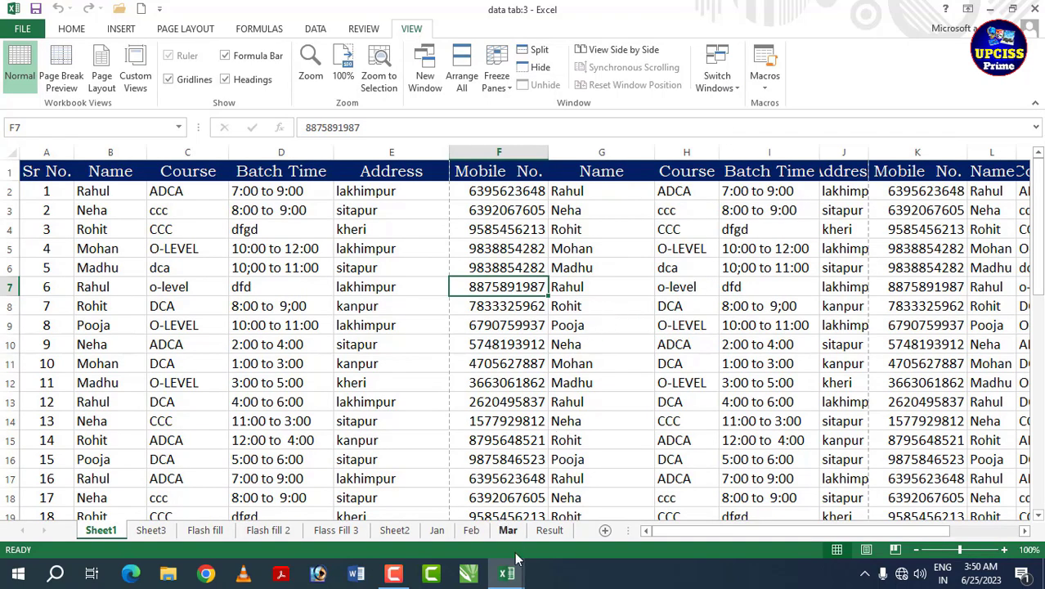
Step: Use the taskbar Excel previews to bring data tab:2, data tab:1, then data tab:3 forward
mouse_move(507, 573)
click(390, 514)
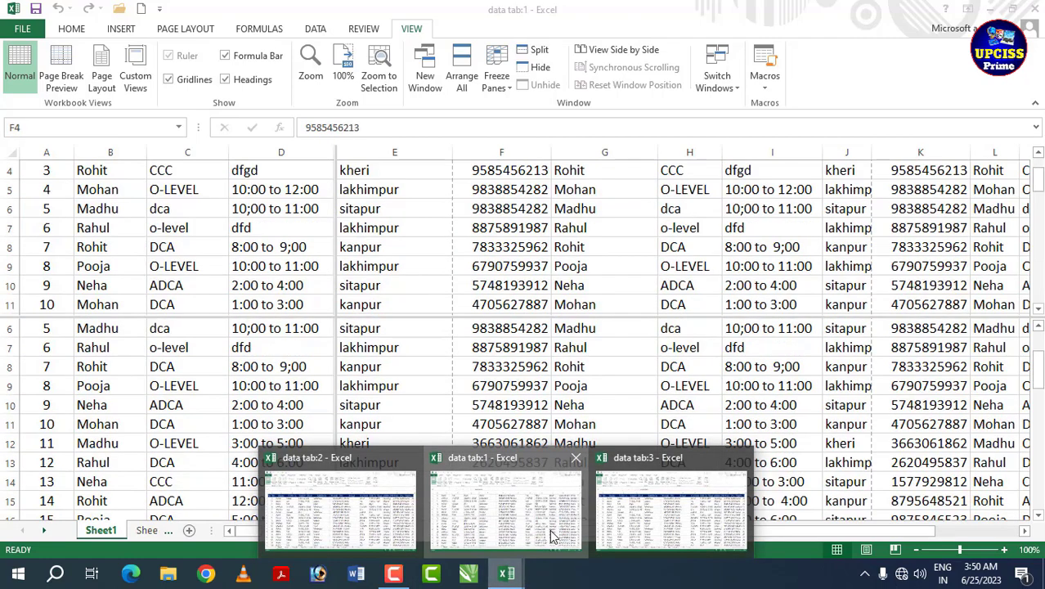
click(555, 536)
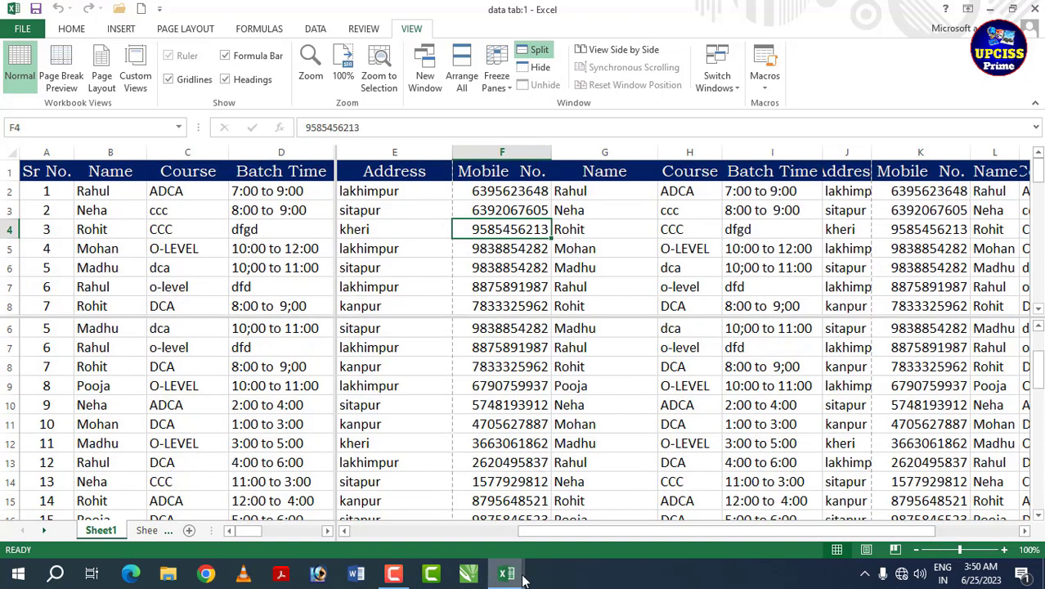
mouse_move(523, 578)
click(613, 529)
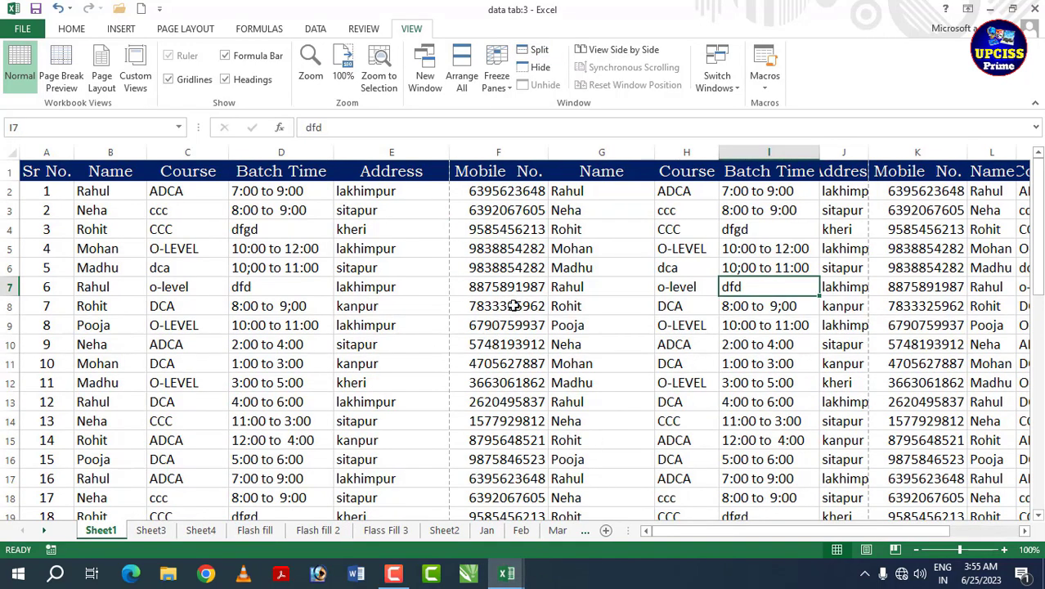
Step: Go to the blank Sheet3 in data tab:3 and select cell B3
click(734, 89)
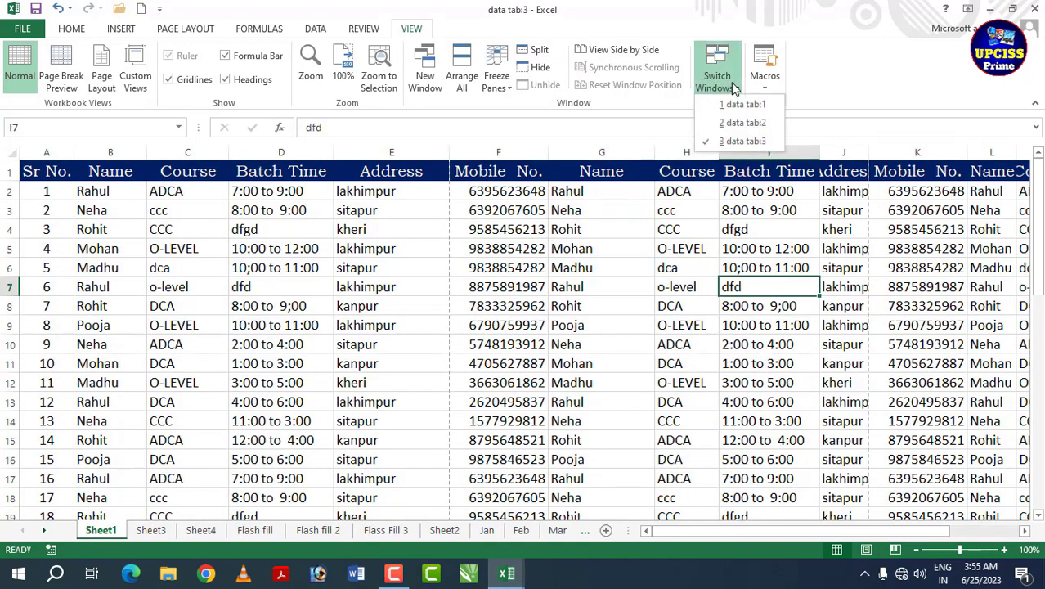
click(784, 92)
click(166, 532)
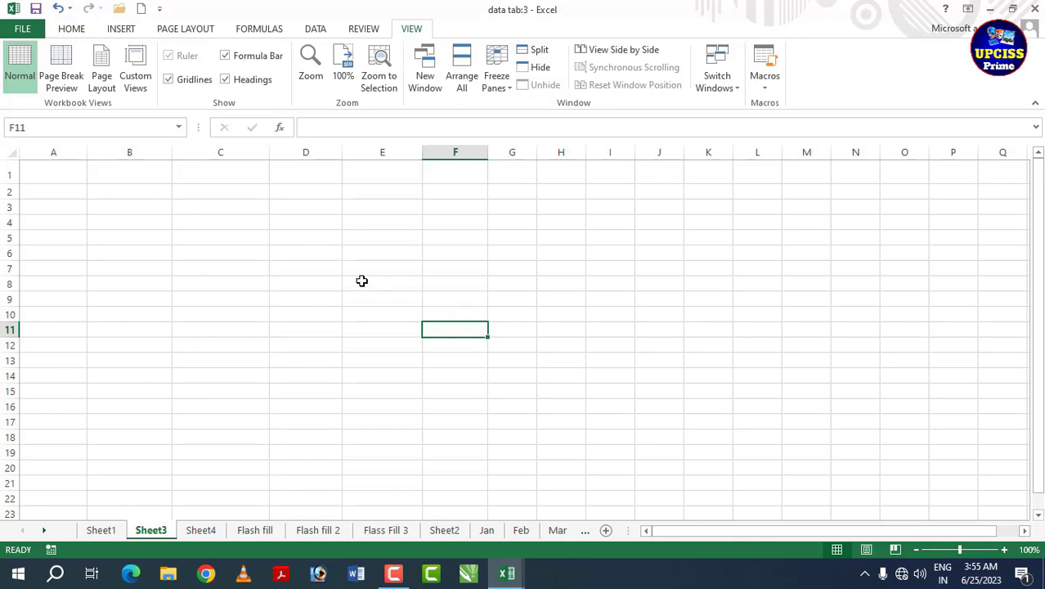
click(121, 203)
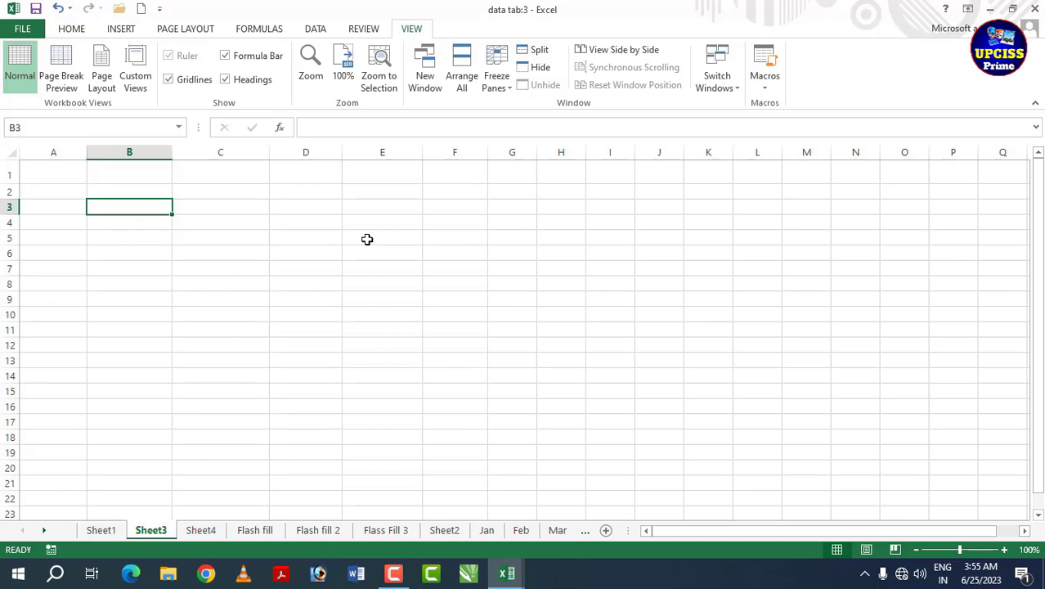
Step: Record a new macro, renaming Macro3 to 'up' and keeping This Workbook as storage
click(767, 85)
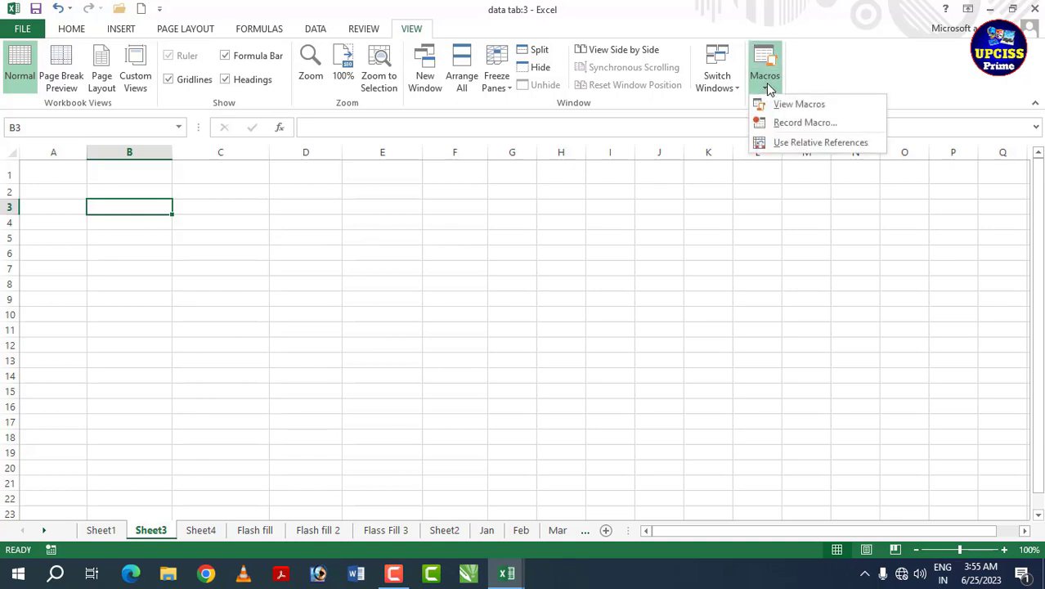
click(805, 124)
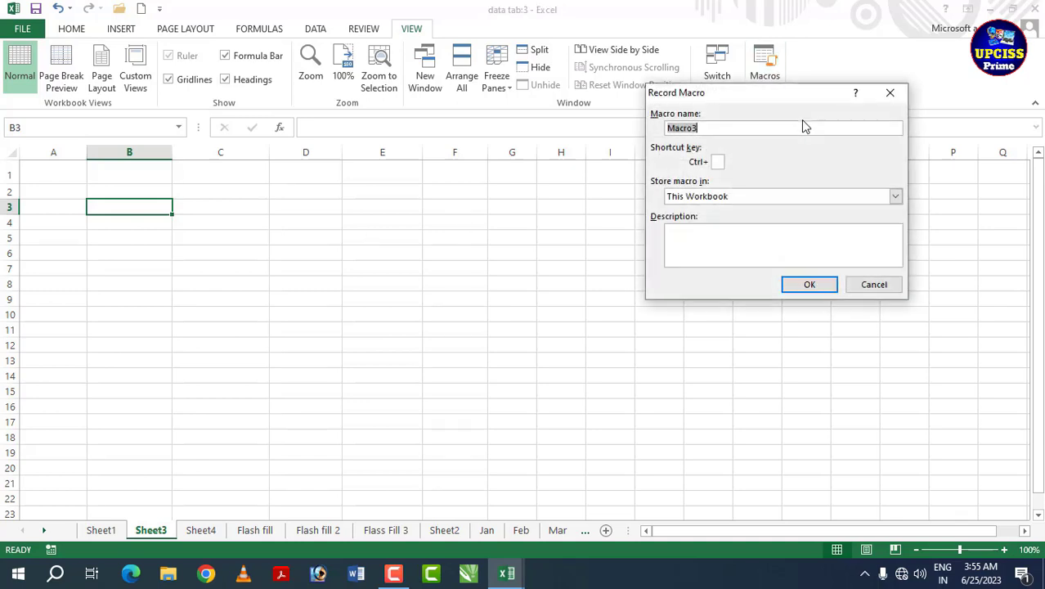
click(716, 129)
double_click(720, 128)
text(up)
click(818, 286)
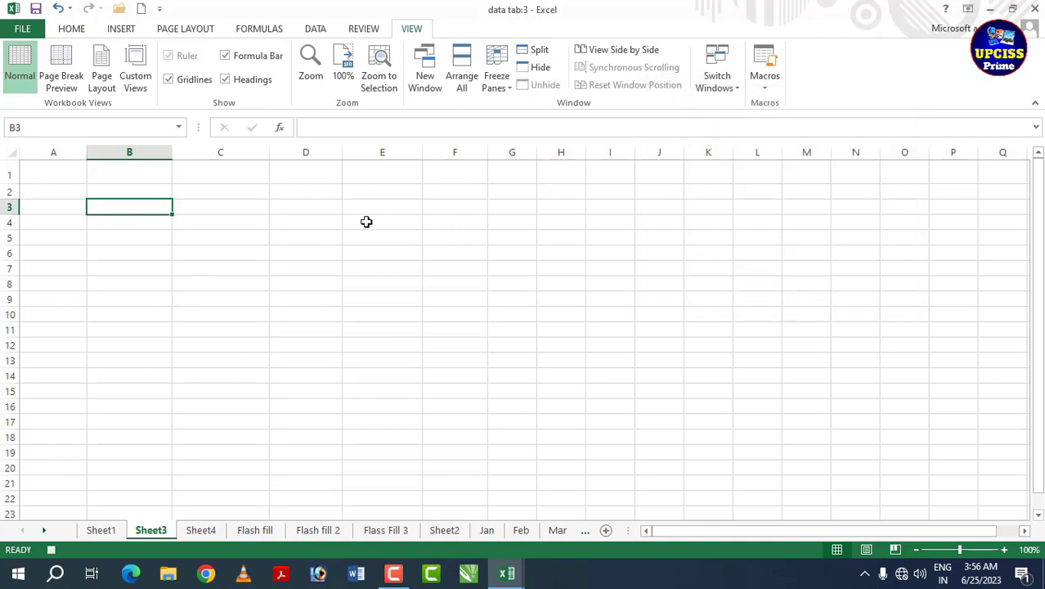
Step: Enter name, father name, mother name, address and mobile.no down B3:B7 while recording
text(na)
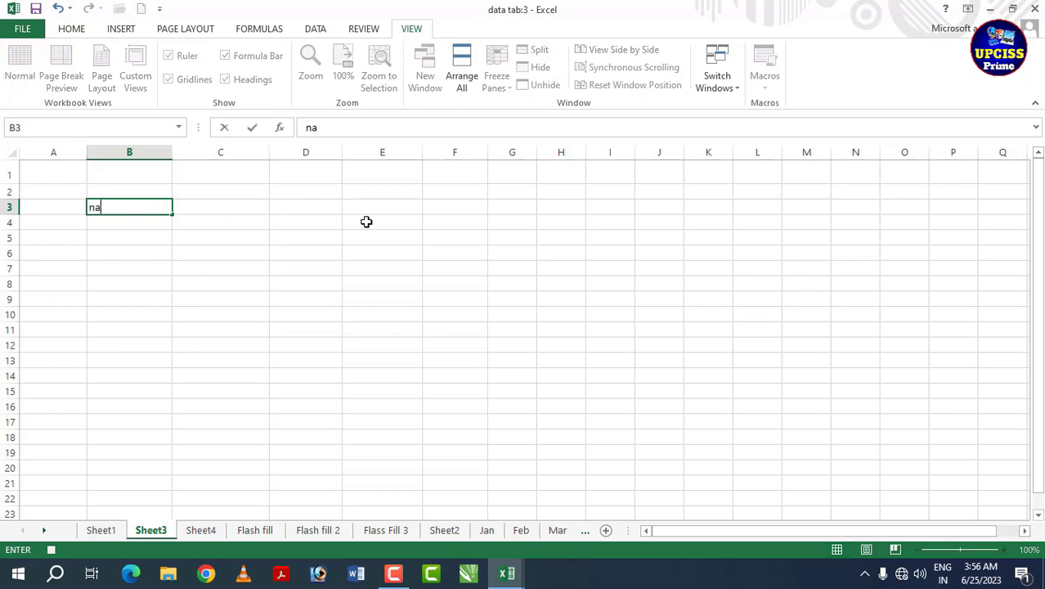
text(me)
key(Return)
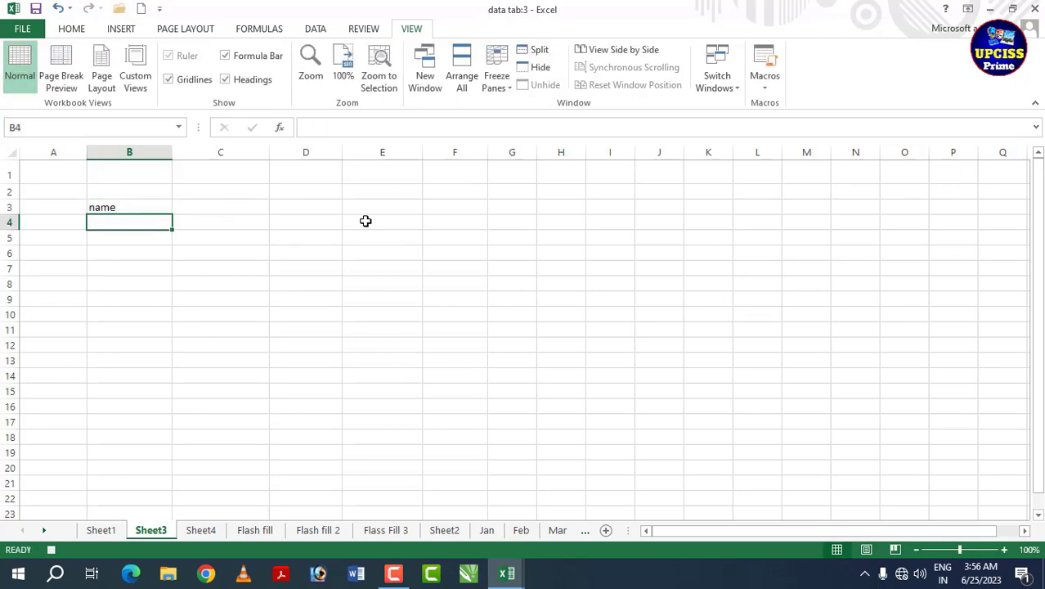
text(fath)
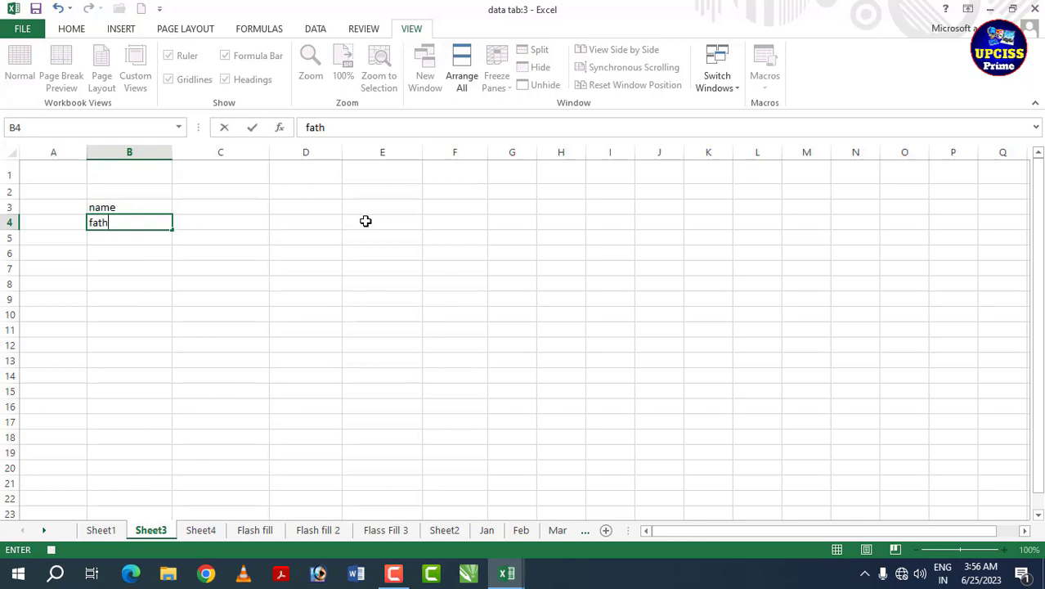
text(er nam)
text(e)
key(Return)
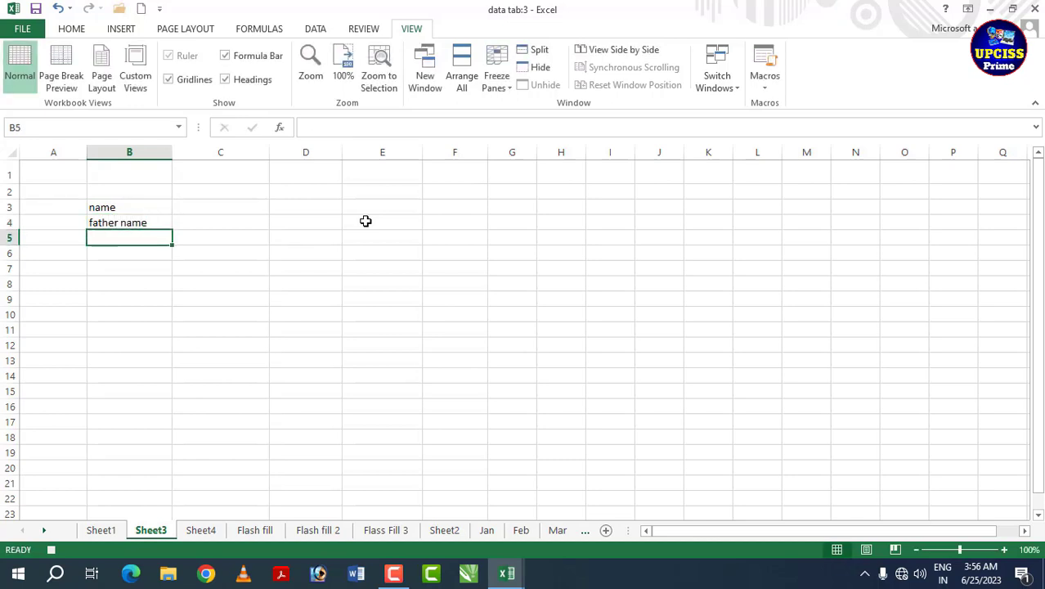
text(mother na)
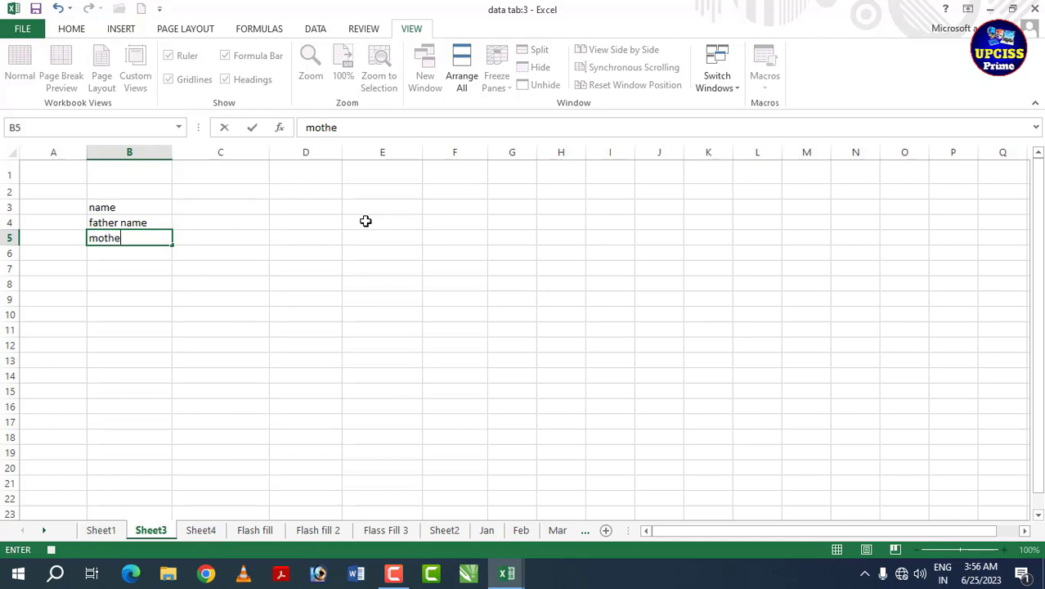
text(m)
text(e)
key(Return)
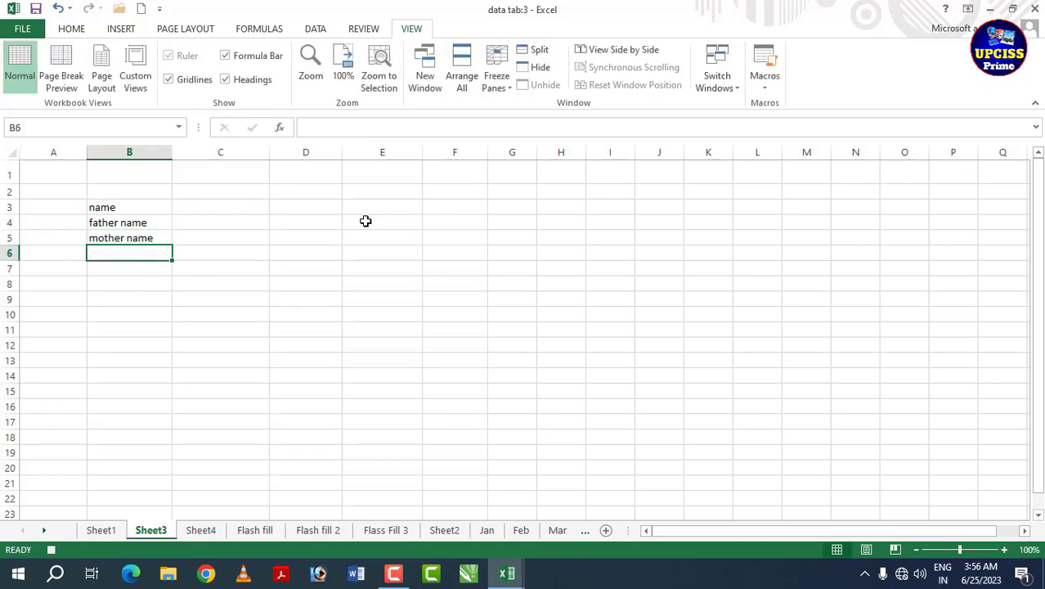
text(add)
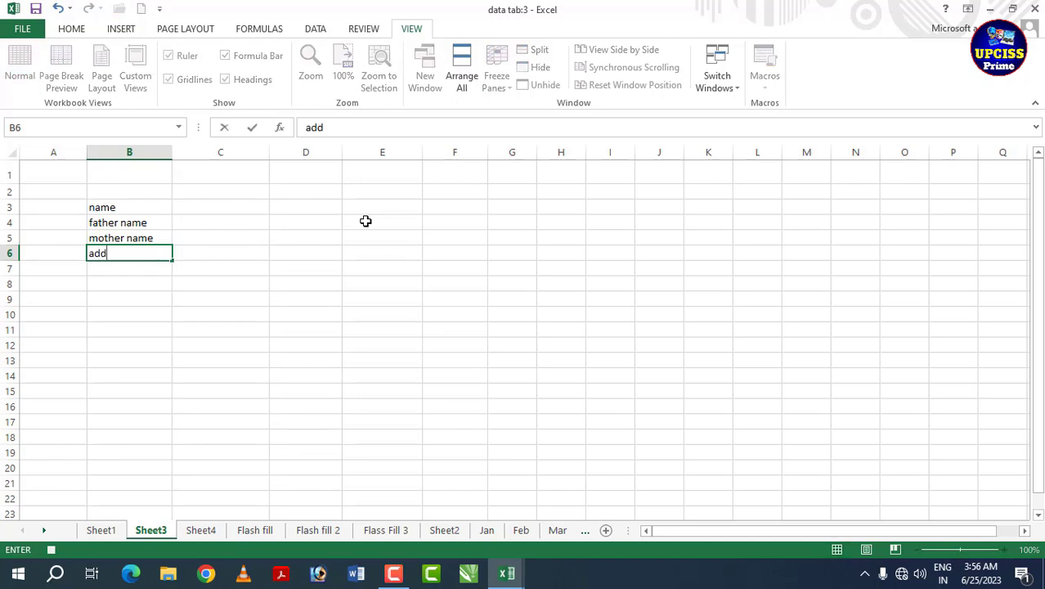
text(ress)
key(Return)
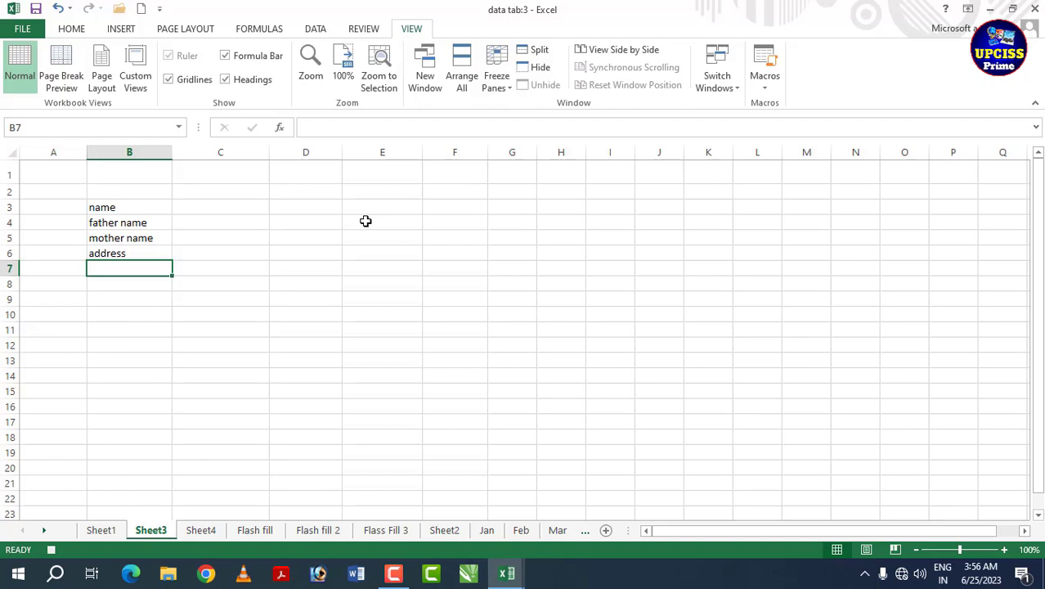
text(mo)
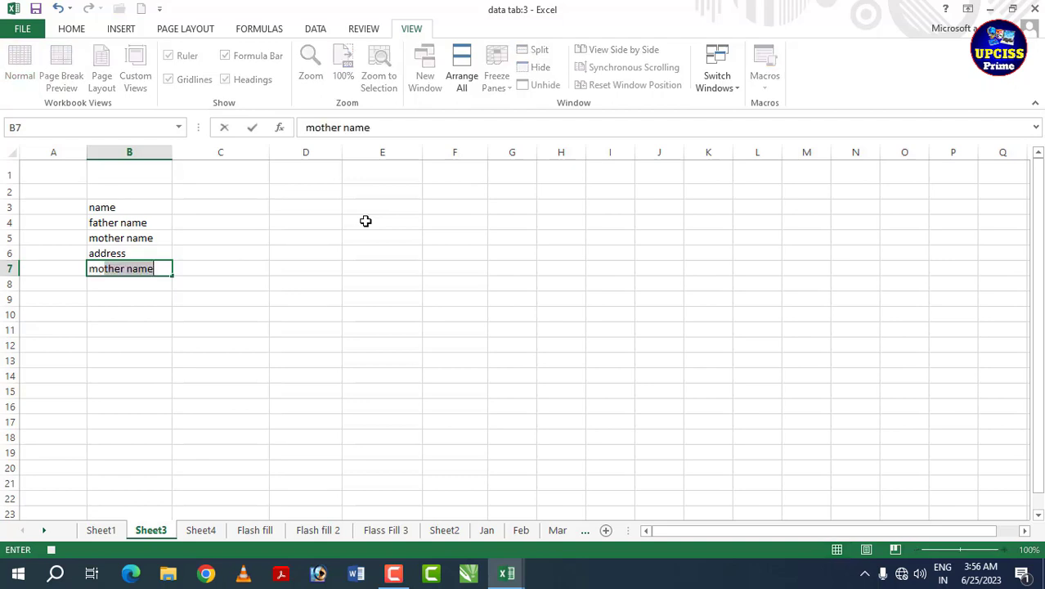
text(bile)
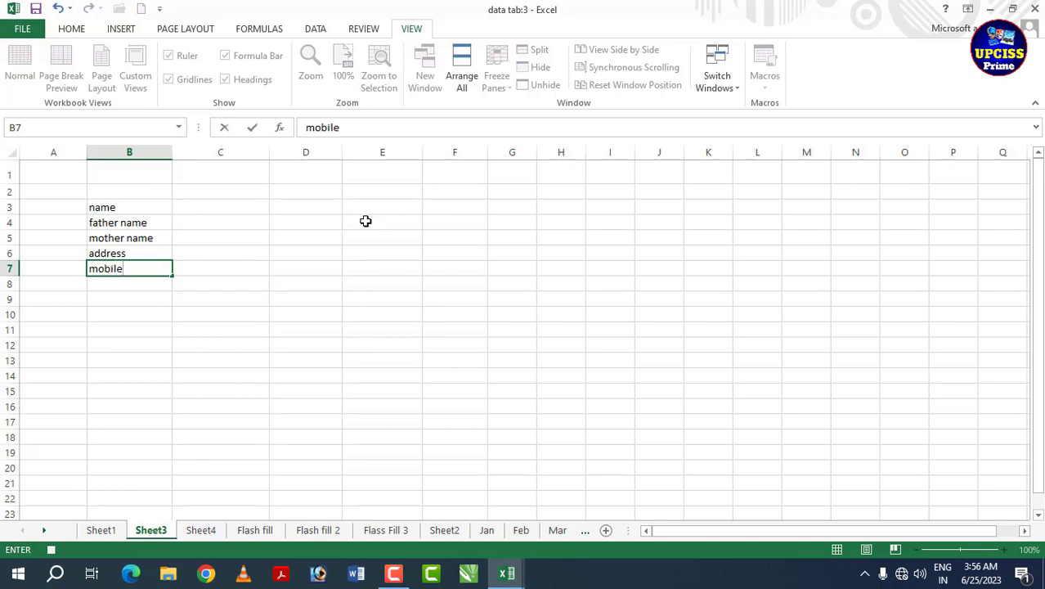
text(.no)
click(190, 303)
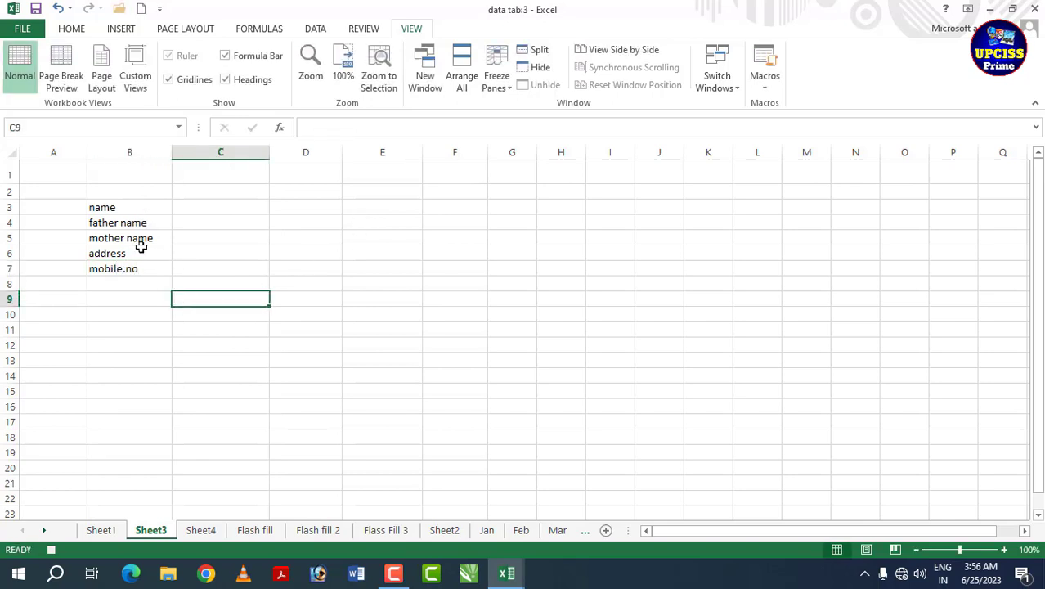
click(767, 89)
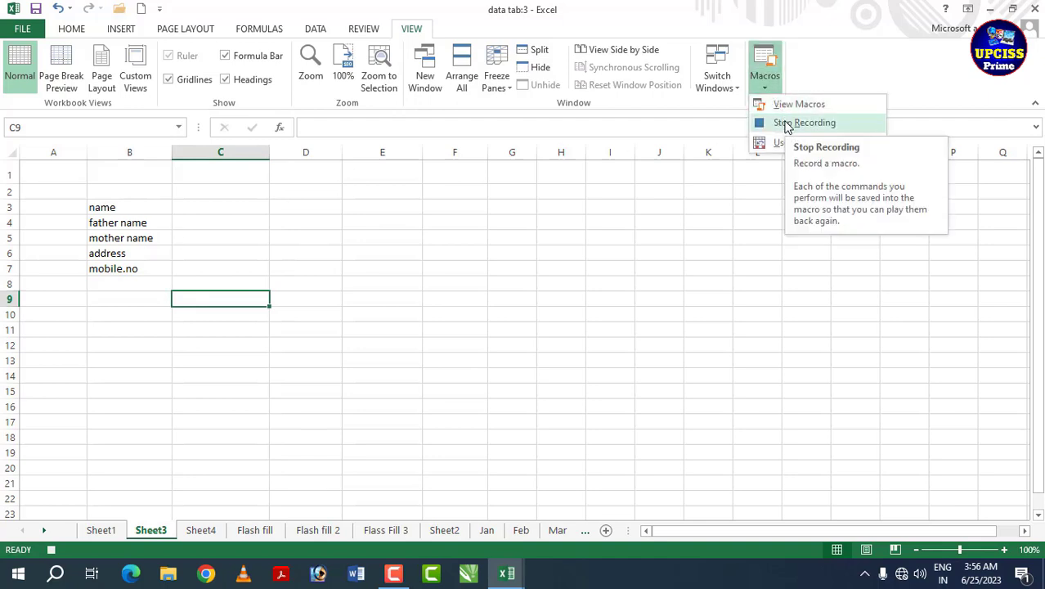
Step: Stop the macro recording, then switch to Sheet4 and select cell B5
click(786, 124)
click(195, 267)
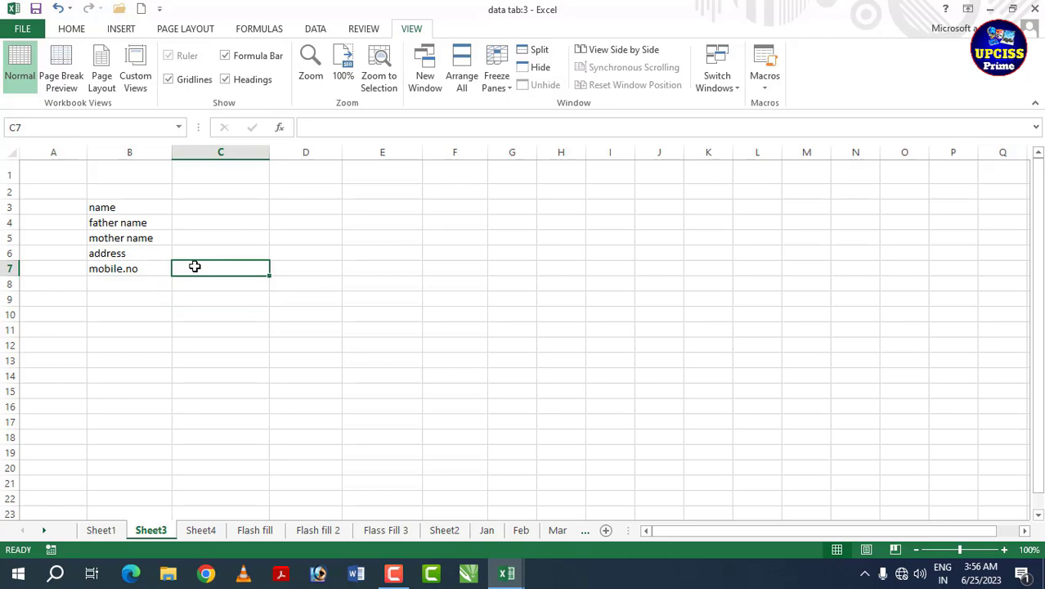
click(217, 530)
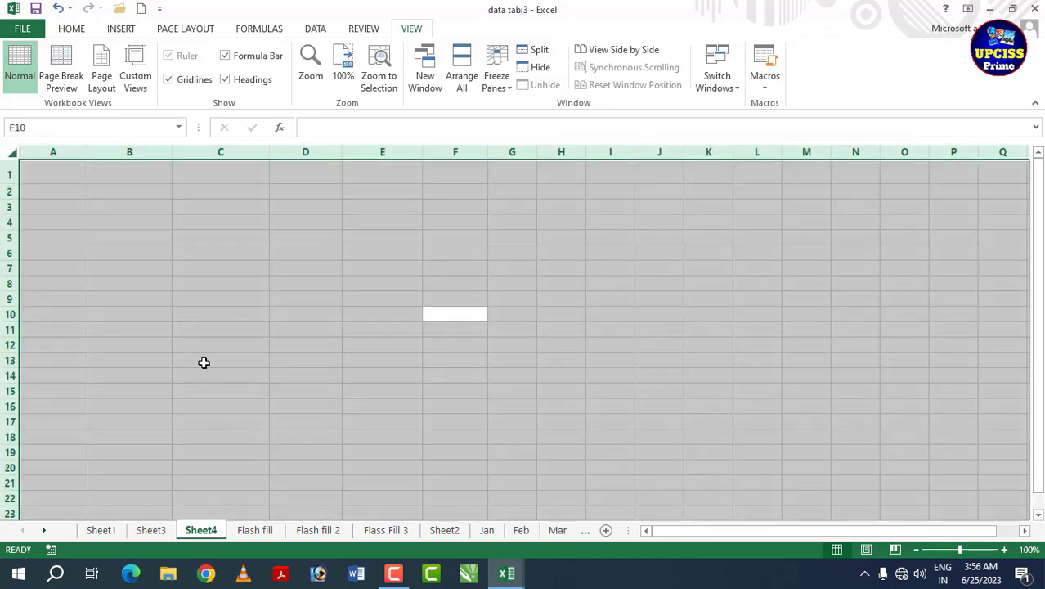
click(204, 311)
click(180, 228)
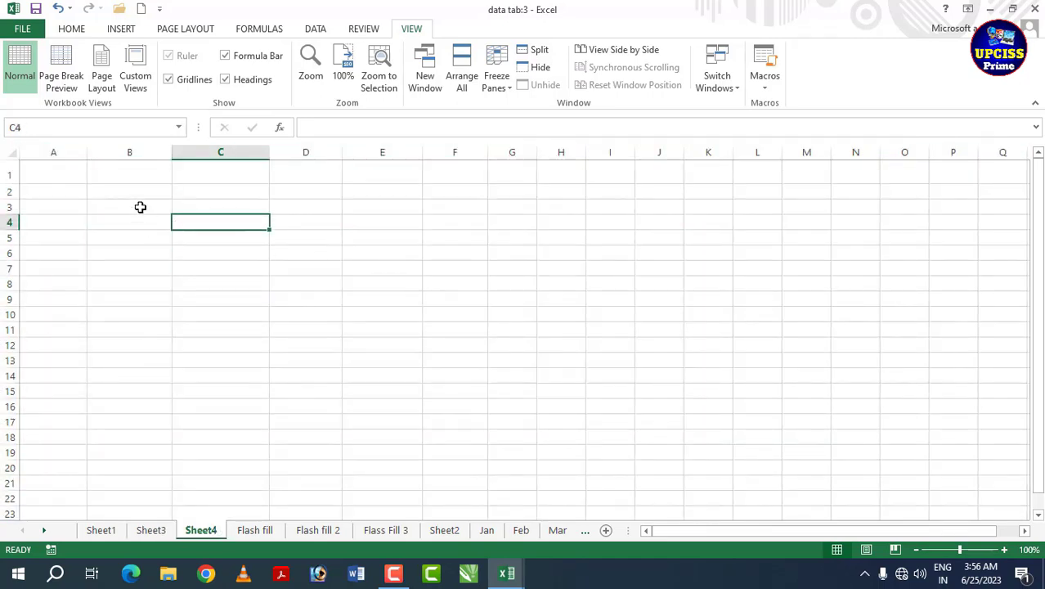
click(140, 207)
click(126, 238)
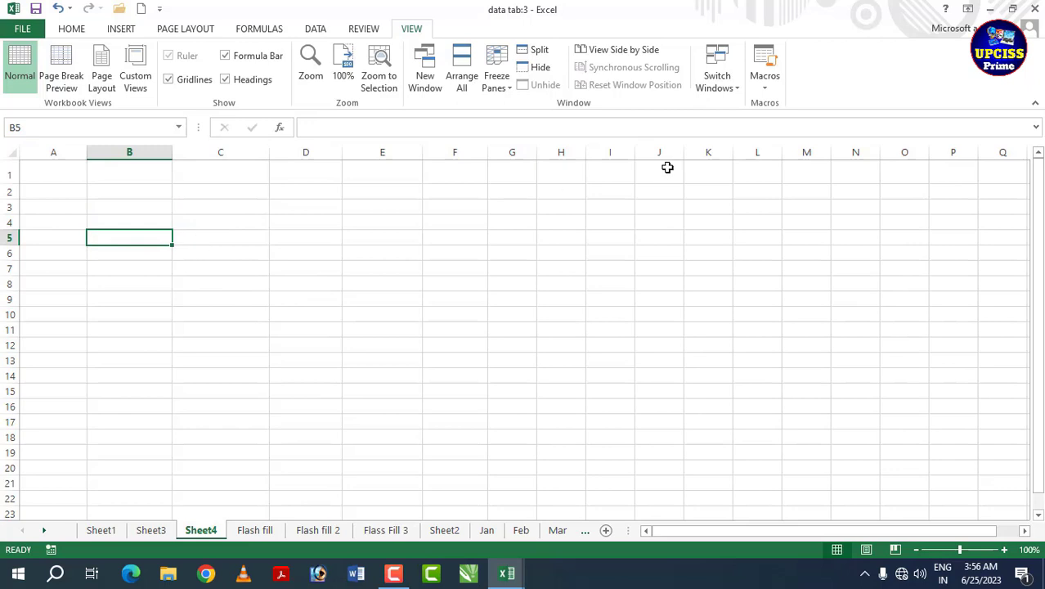
Step: Run the 'up' macro from View Macros and select the filled cells B4:B7
click(765, 92)
click(792, 104)
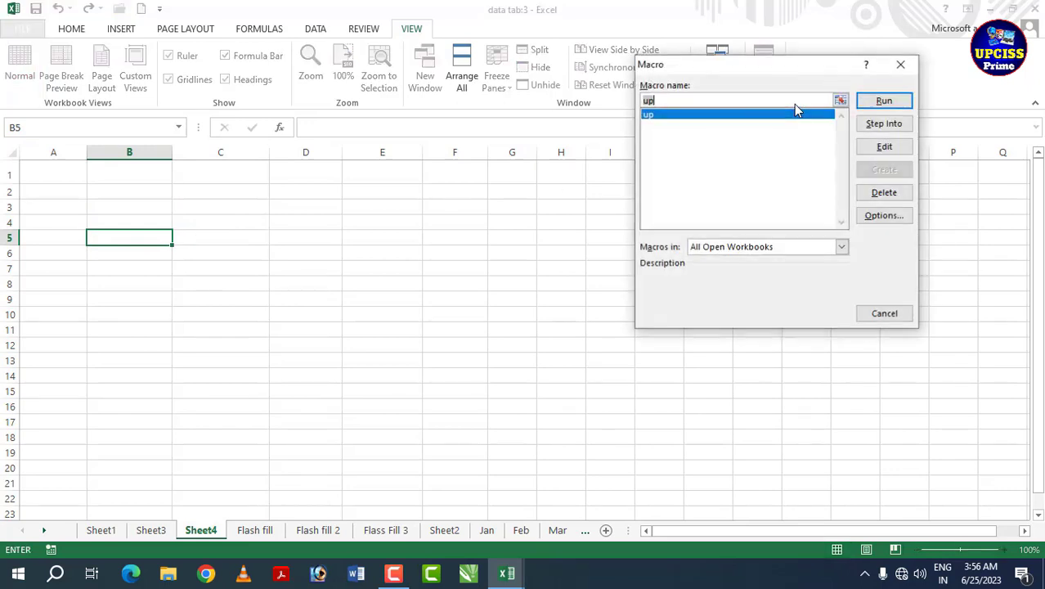
click(651, 116)
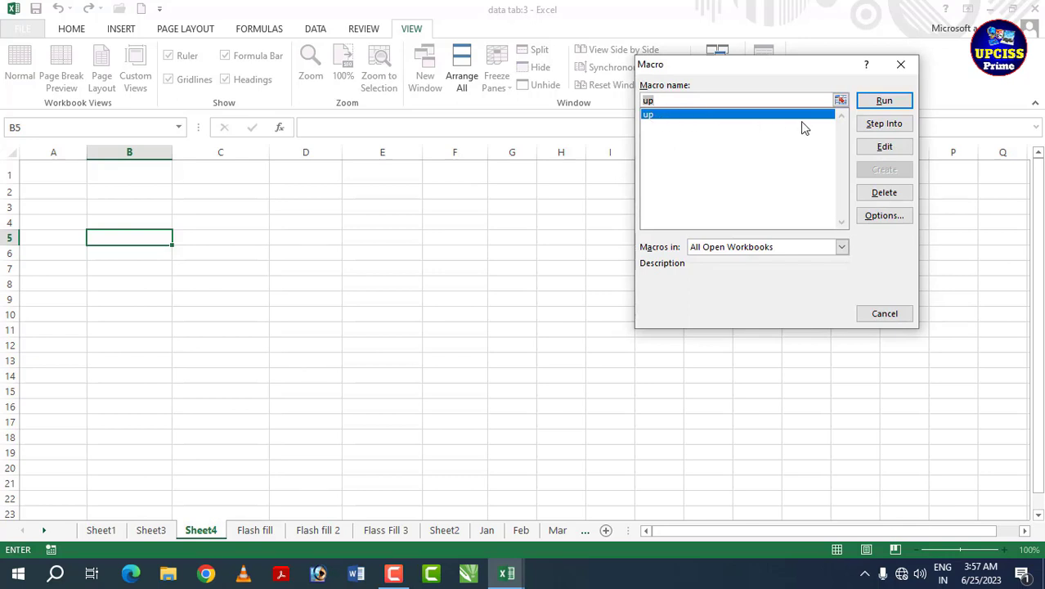
click(868, 102)
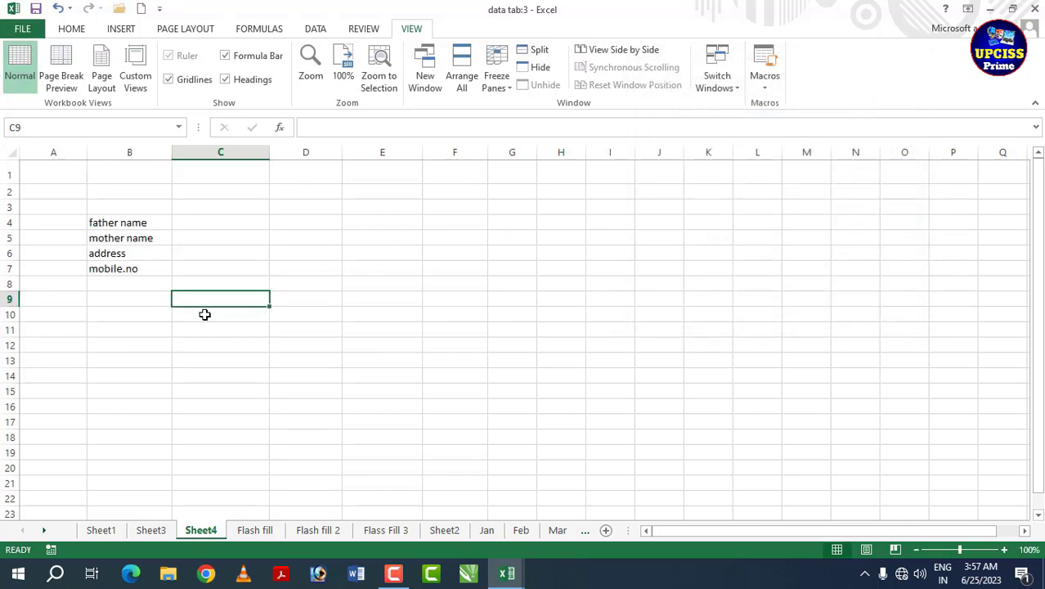
scroll(154, 283, down, 1)
scroll(154, 283, up, 1)
drag(137, 221, 144, 269)
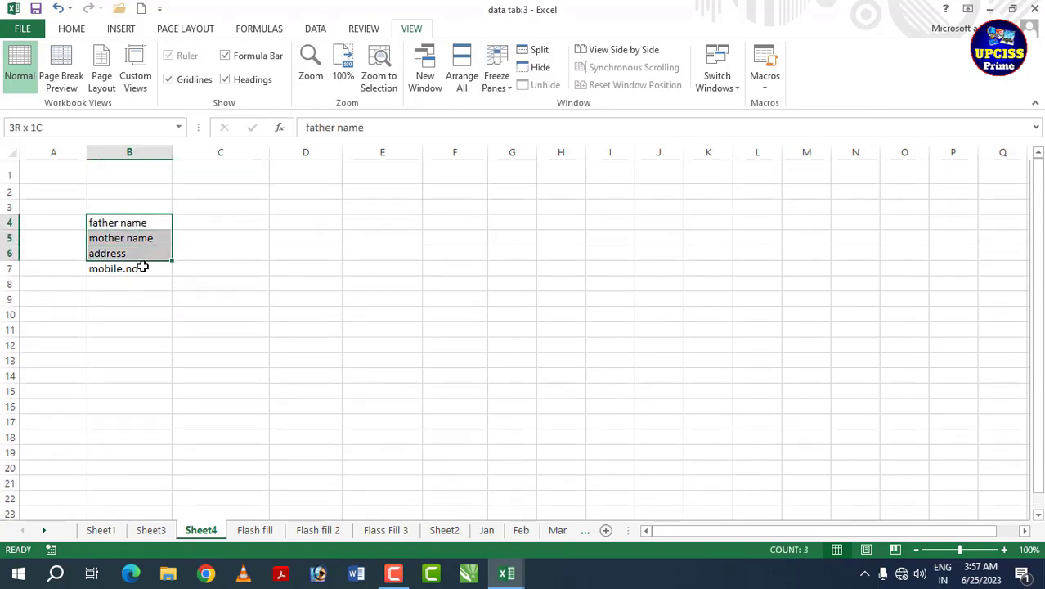
click(151, 318)
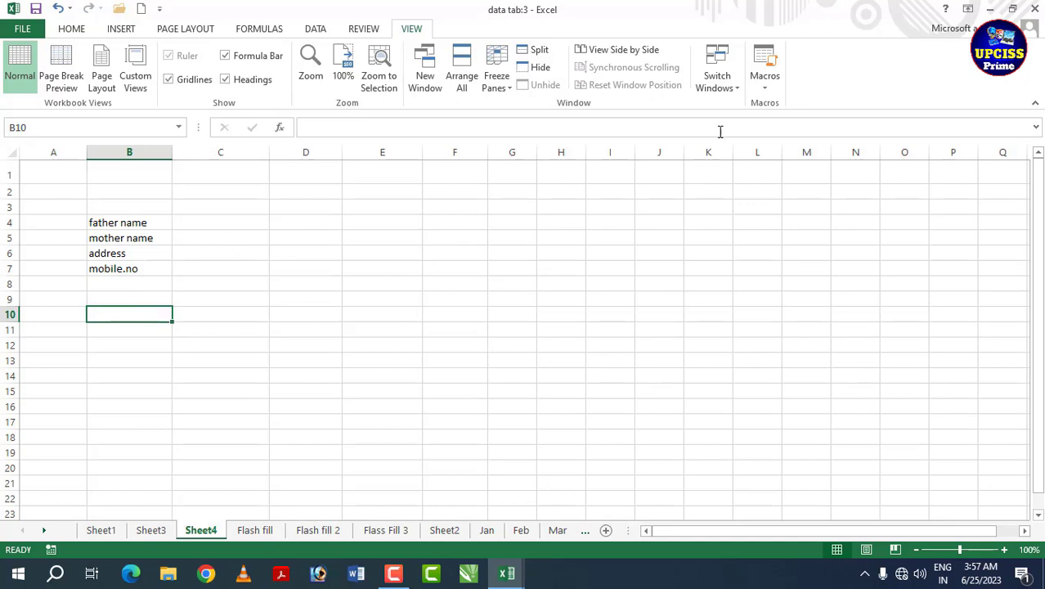
click(766, 91)
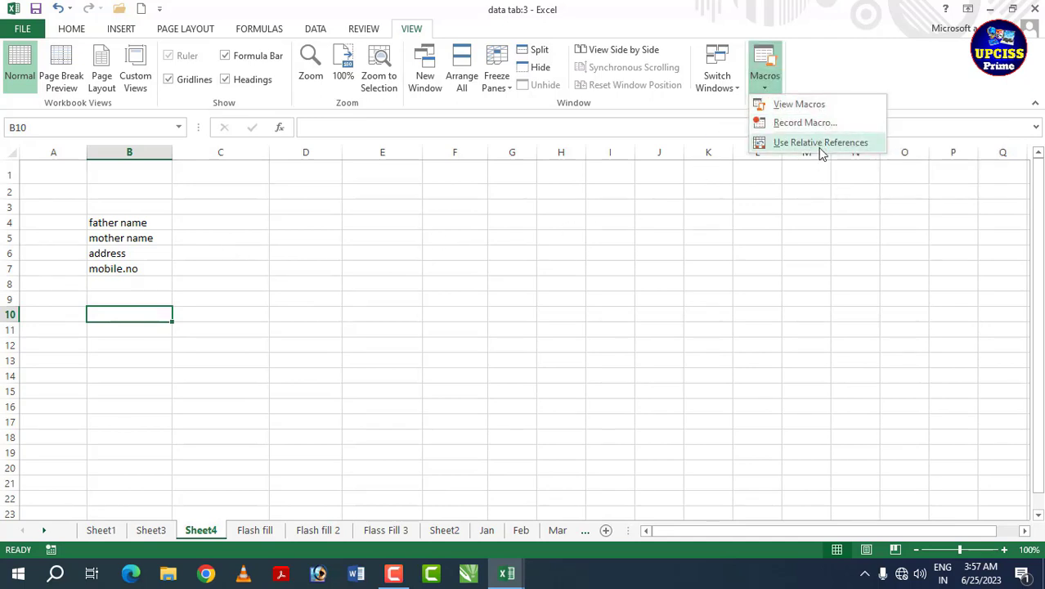
click(487, 315)
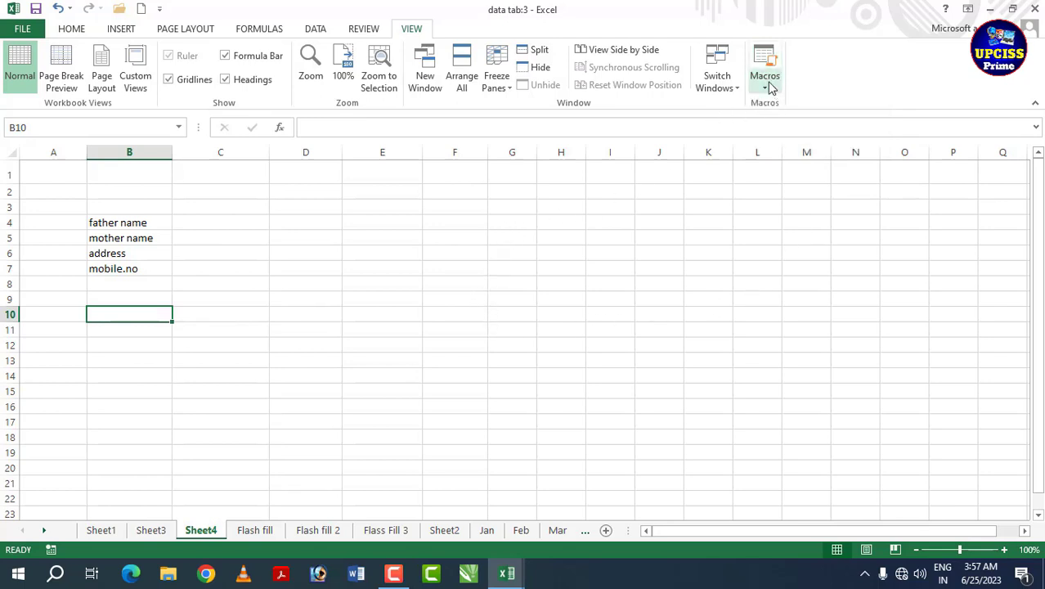
click(478, 281)
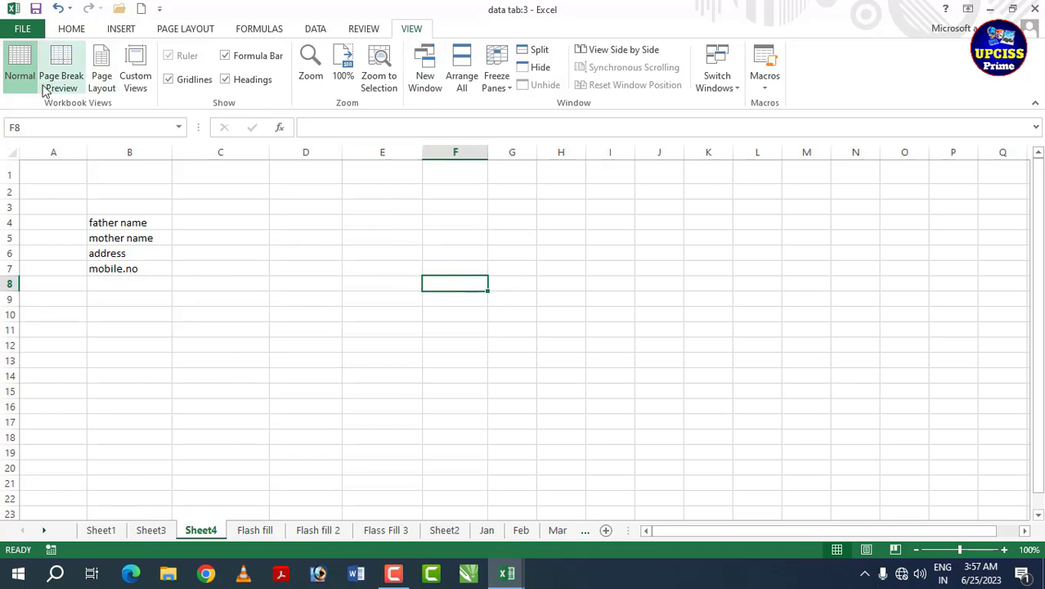
click(381, 235)
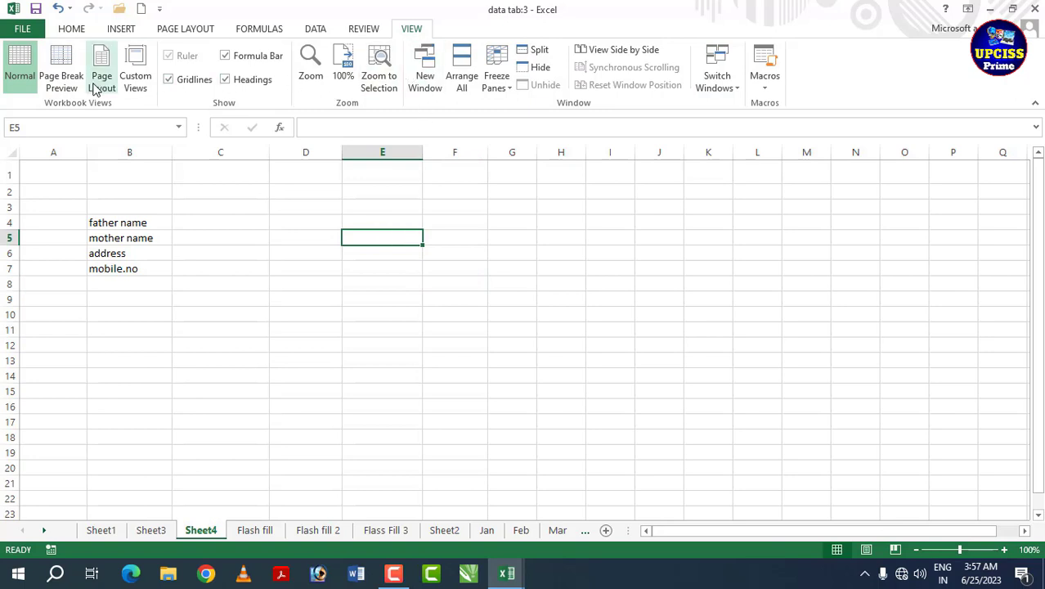